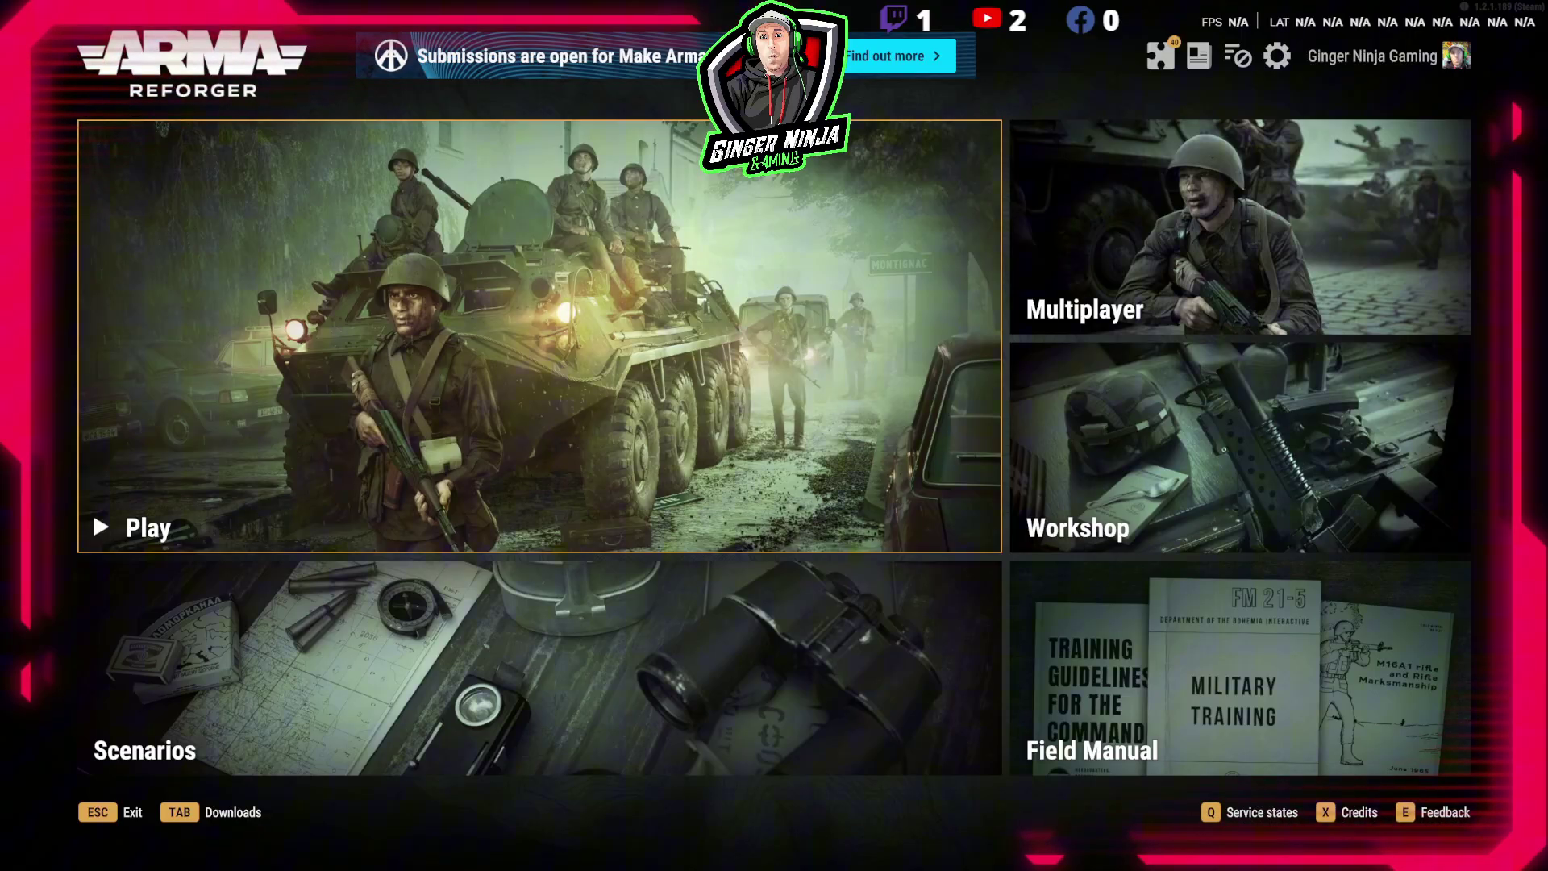
Step: Switch to the Nitrado web interface in the browser and look over the Arma Reforger server's dashboard
{"action": "key", "text": "alt+Tab"}
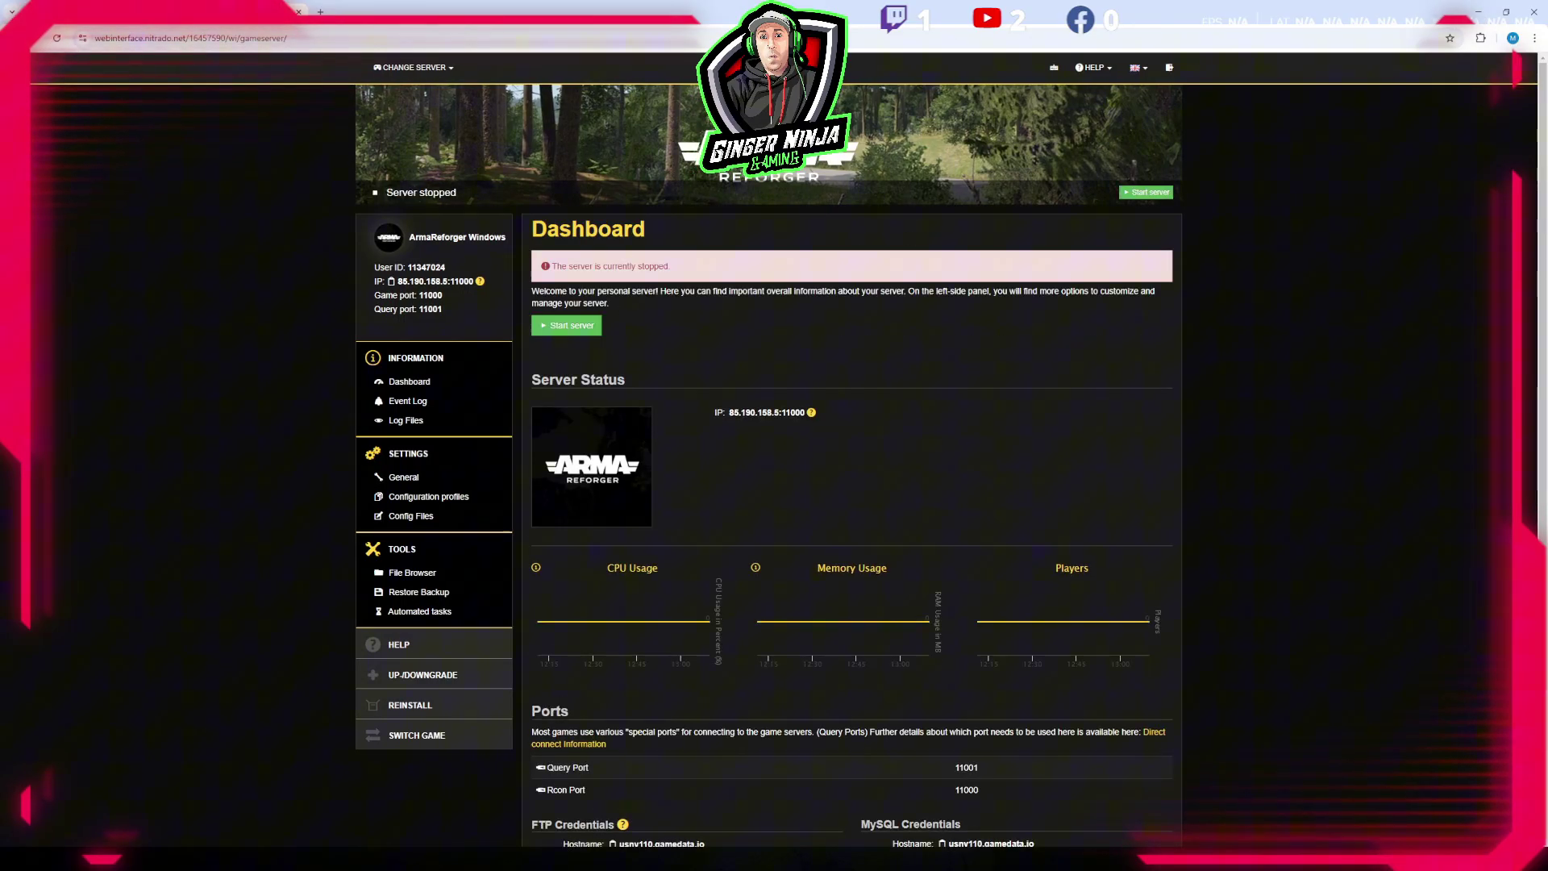
{"action": "scroll", "coordinate": [705, 261], "scroll_direction": "down", "scroll_amount": 2}
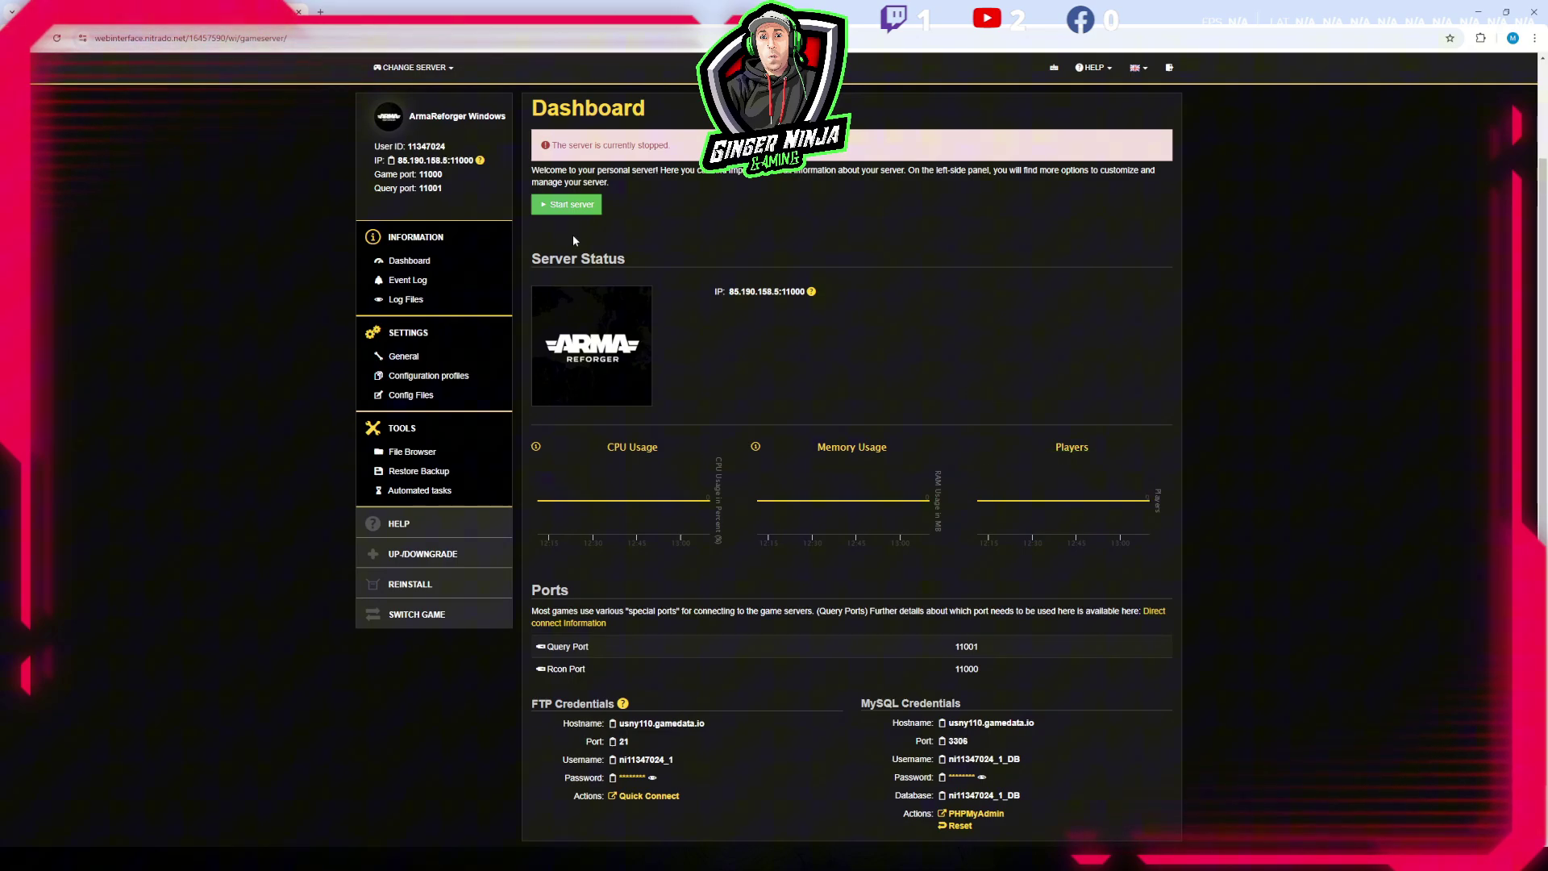
{"action": "left_click", "coordinate": [440, 266]}
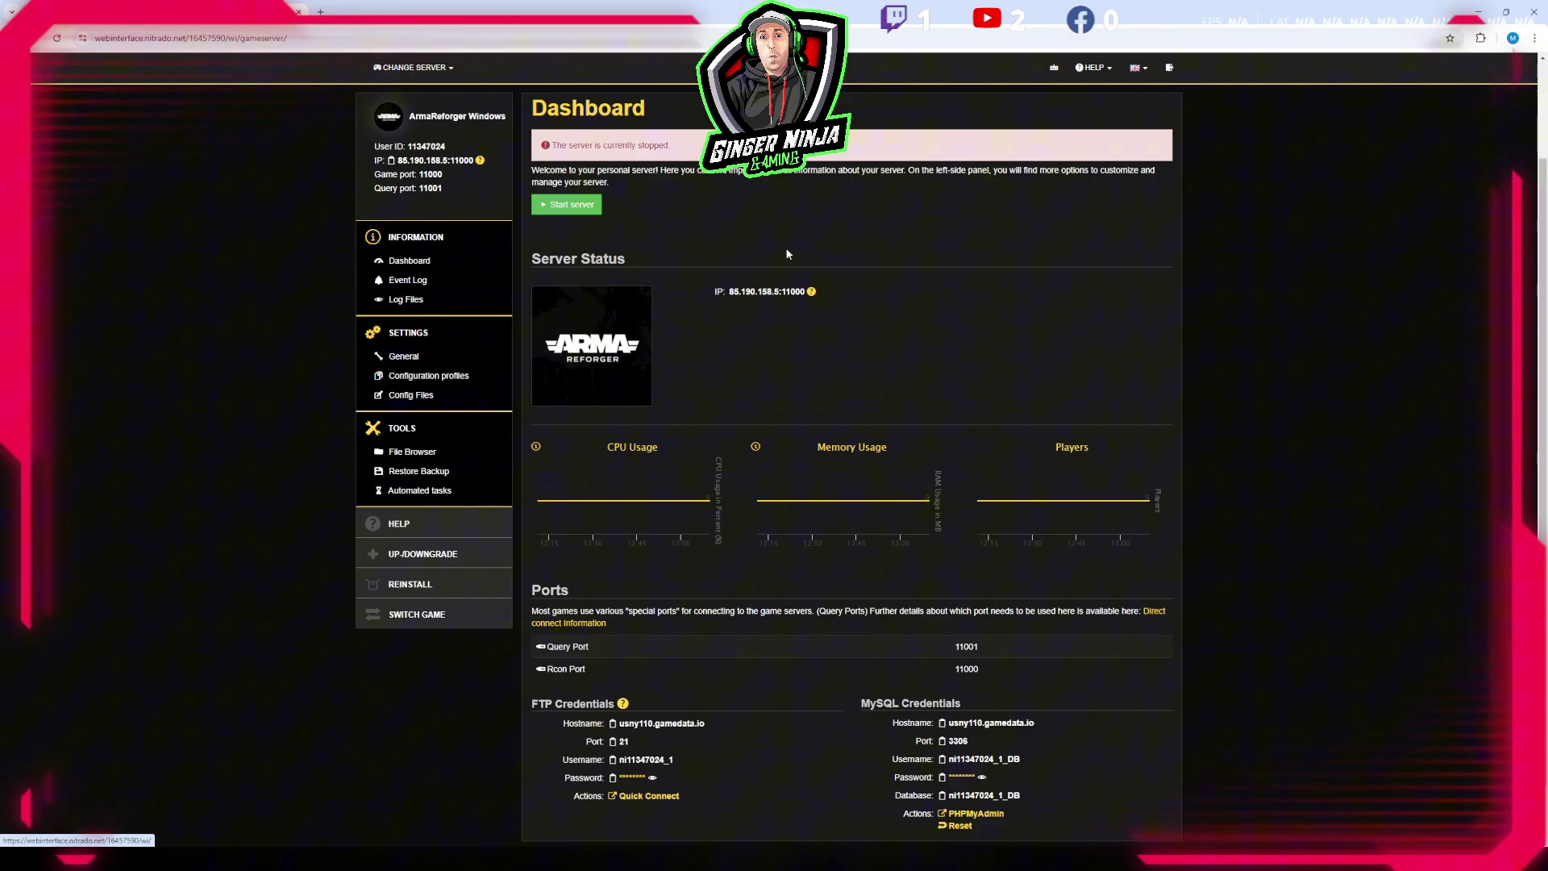
{"action": "scroll", "coordinate": [718, 337], "scroll_direction": "down", "scroll_amount": 1}
{"action": "scroll", "coordinate": [643, 308], "scroll_direction": "up", "scroll_amount": 3}
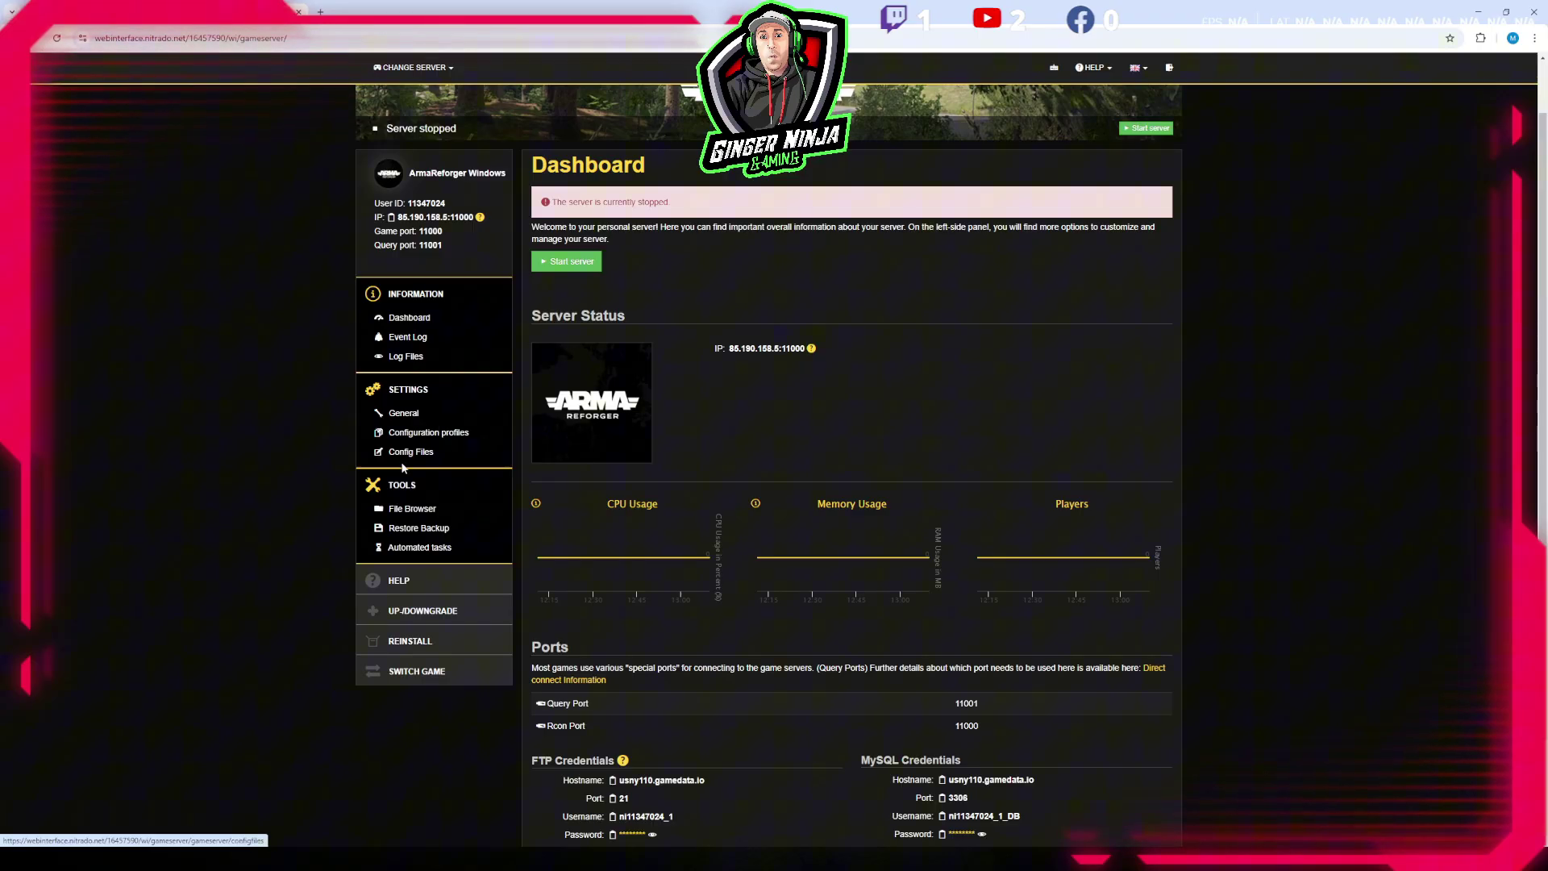
Step: Open the general server settings and review the base and server options, including the list of available scenarios
{"action": "left_click", "coordinate": [405, 418]}
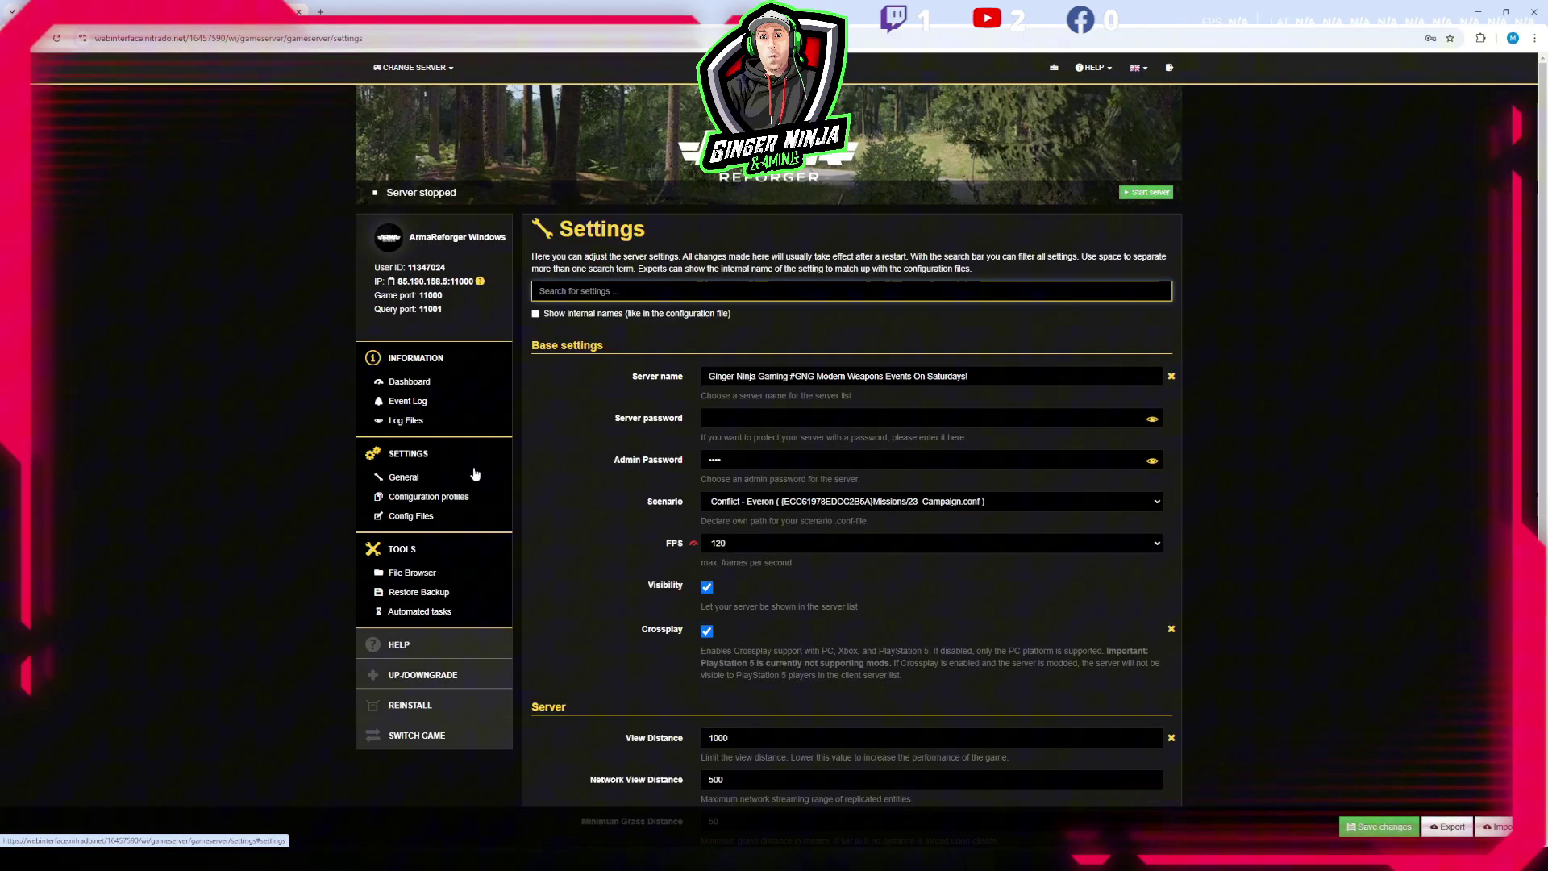
{"action": "scroll", "coordinate": [601, 414], "scroll_direction": "down", "scroll_amount": 1}
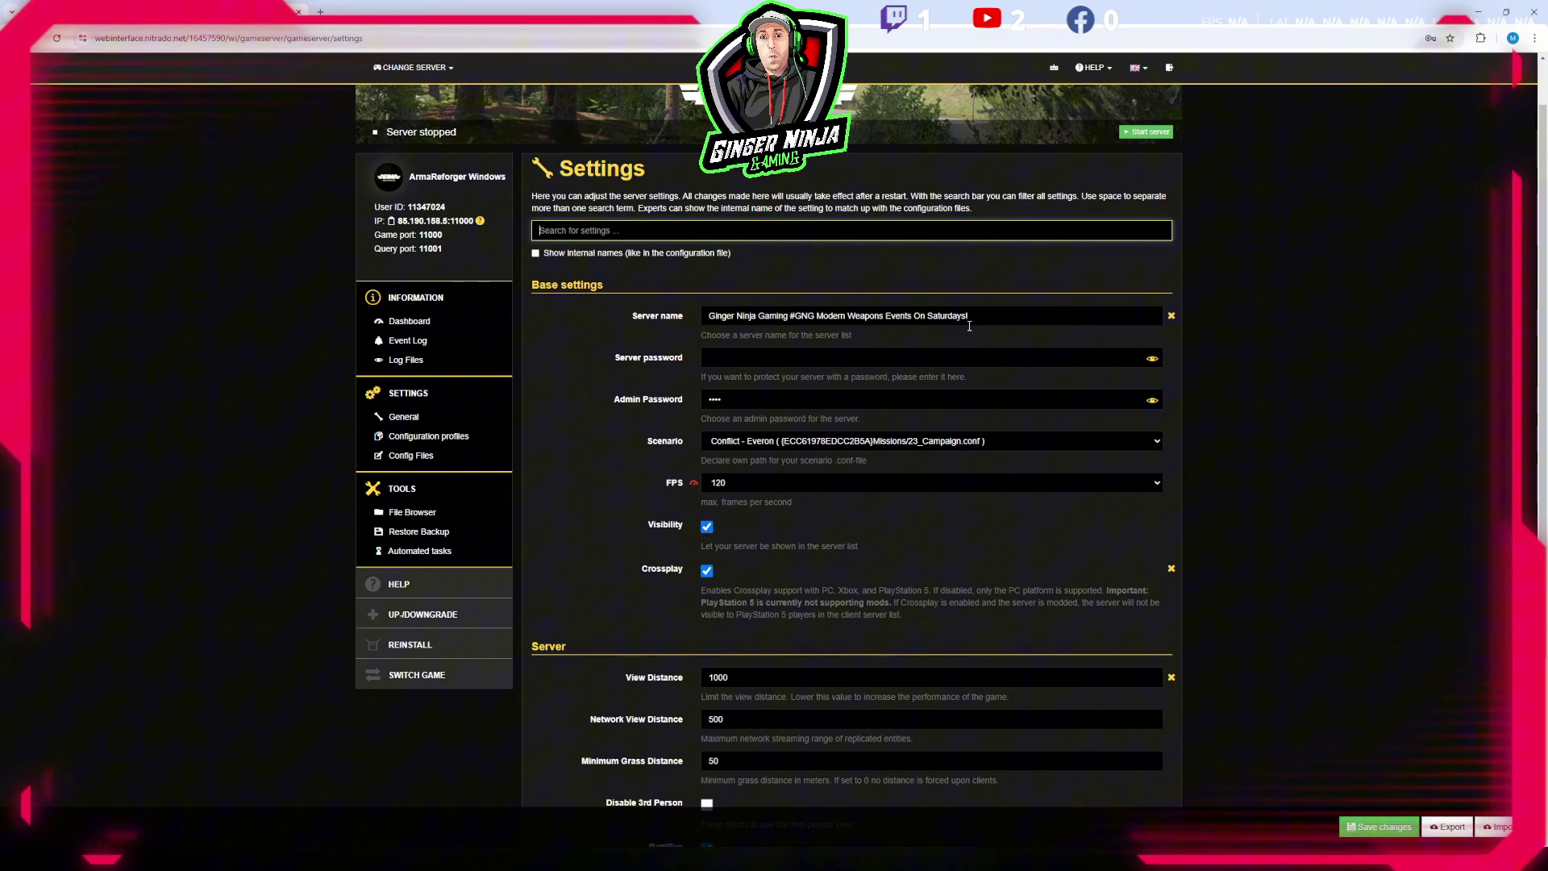
{"action": "scroll", "coordinate": [926, 353], "scroll_direction": "down", "scroll_amount": 1}
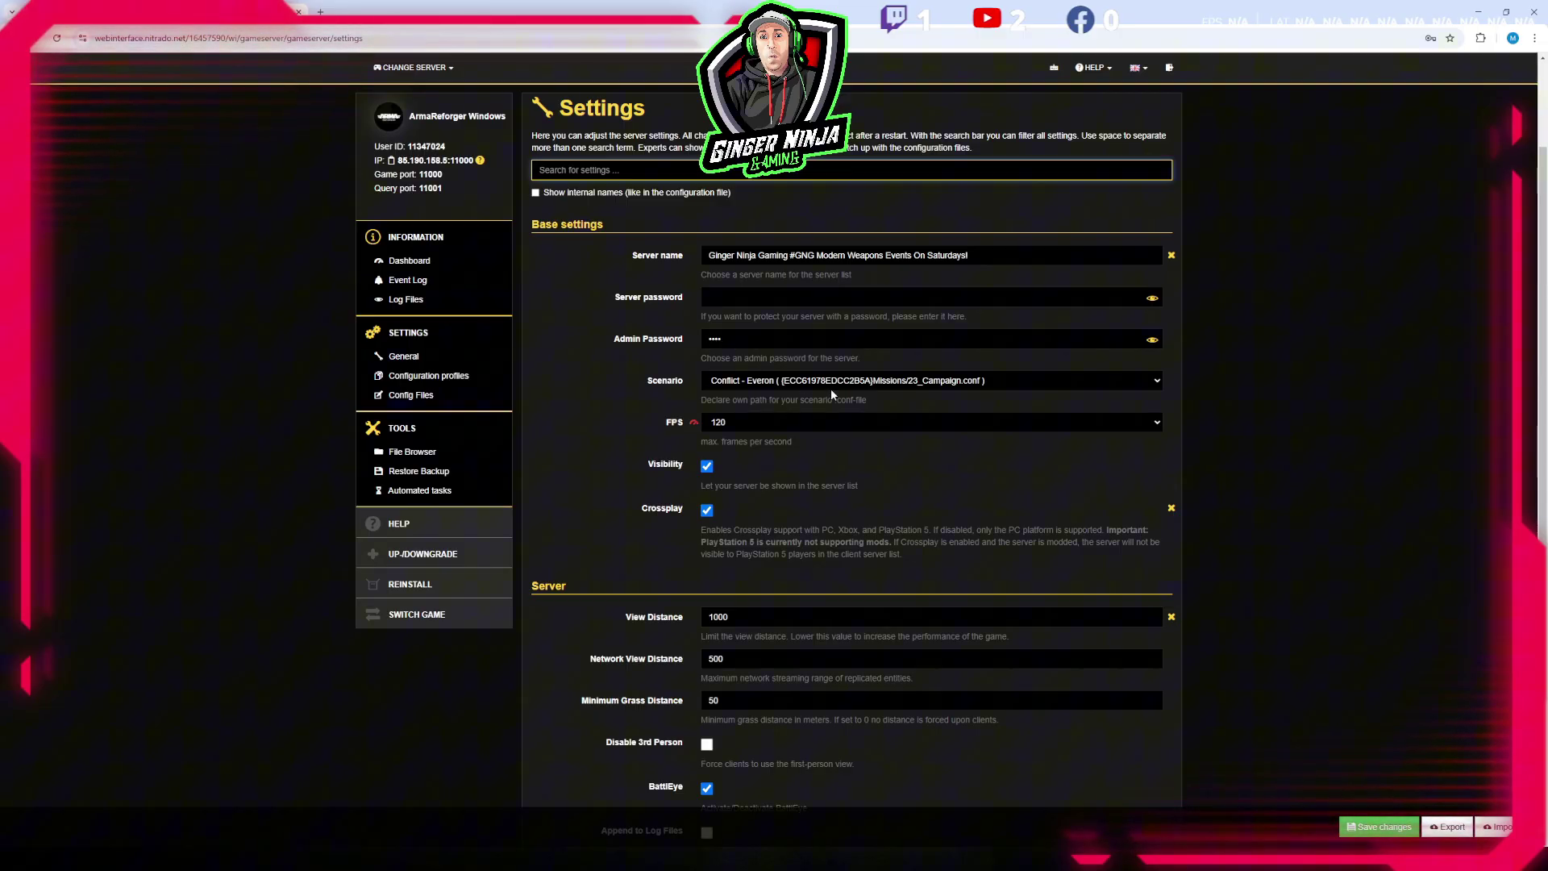
{"action": "left_click", "coordinate": [1158, 383]}
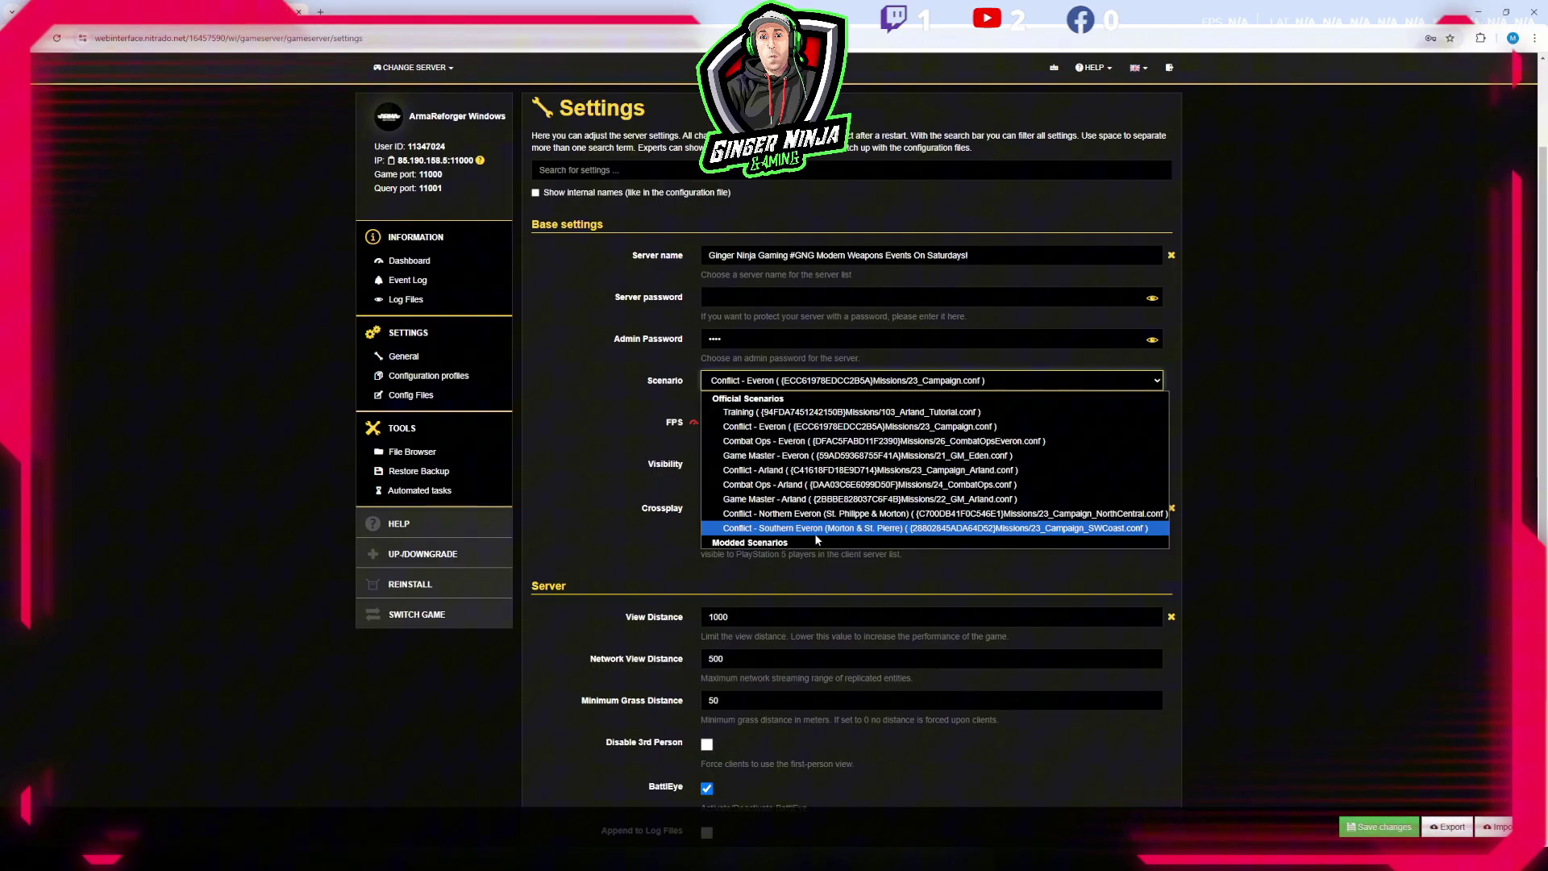
{"action": "left_click", "coordinate": [1175, 382]}
{"action": "left_click", "coordinate": [1175, 381]}
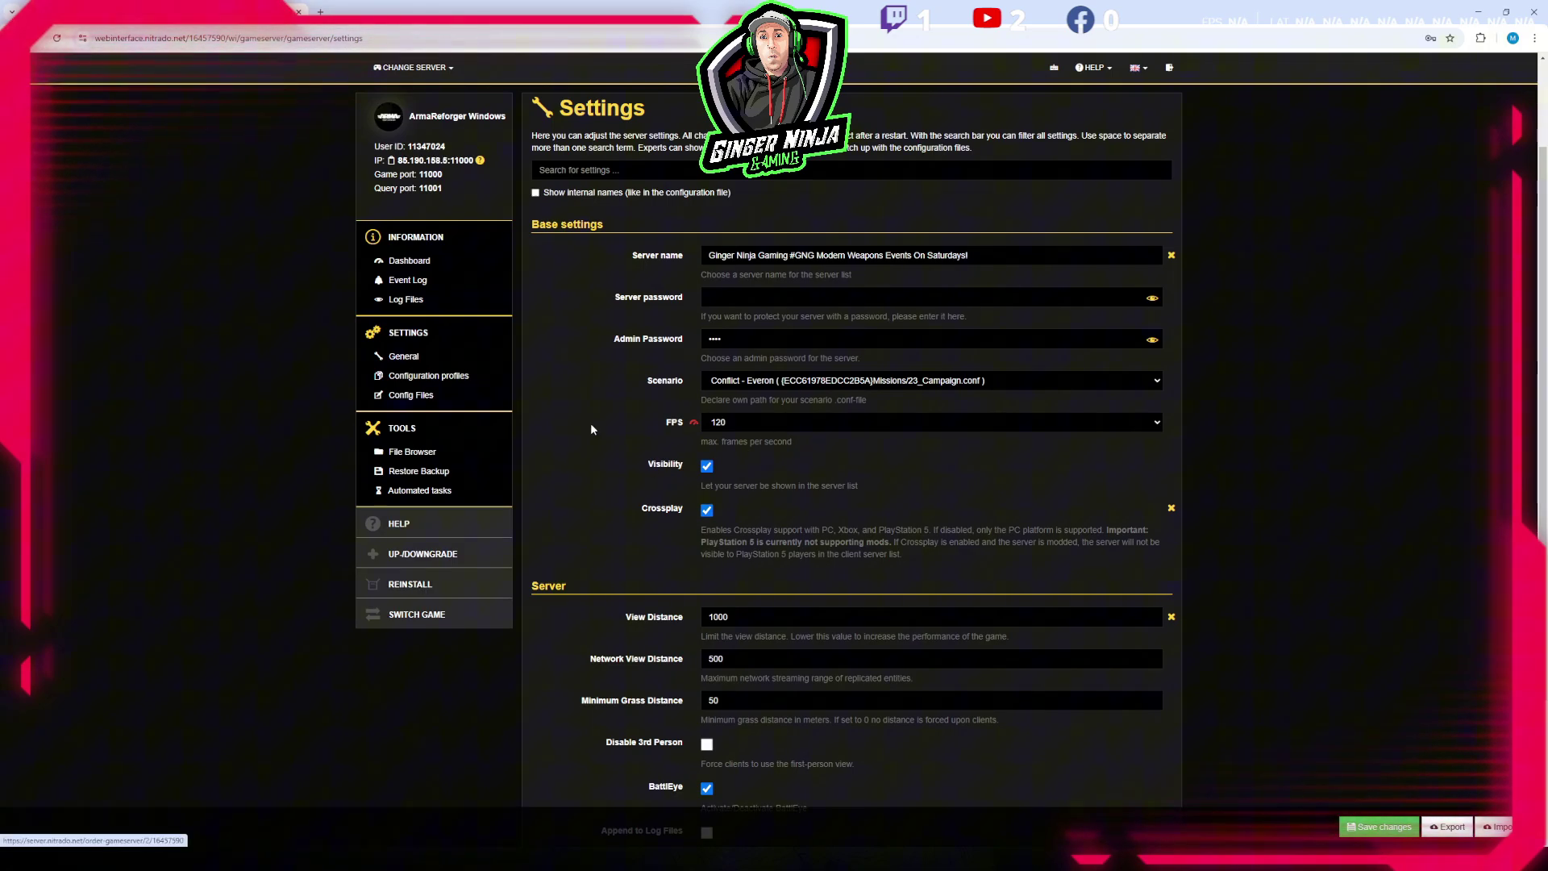
{"action": "scroll", "coordinate": [739, 572], "scroll_direction": "down", "scroll_amount": 3}
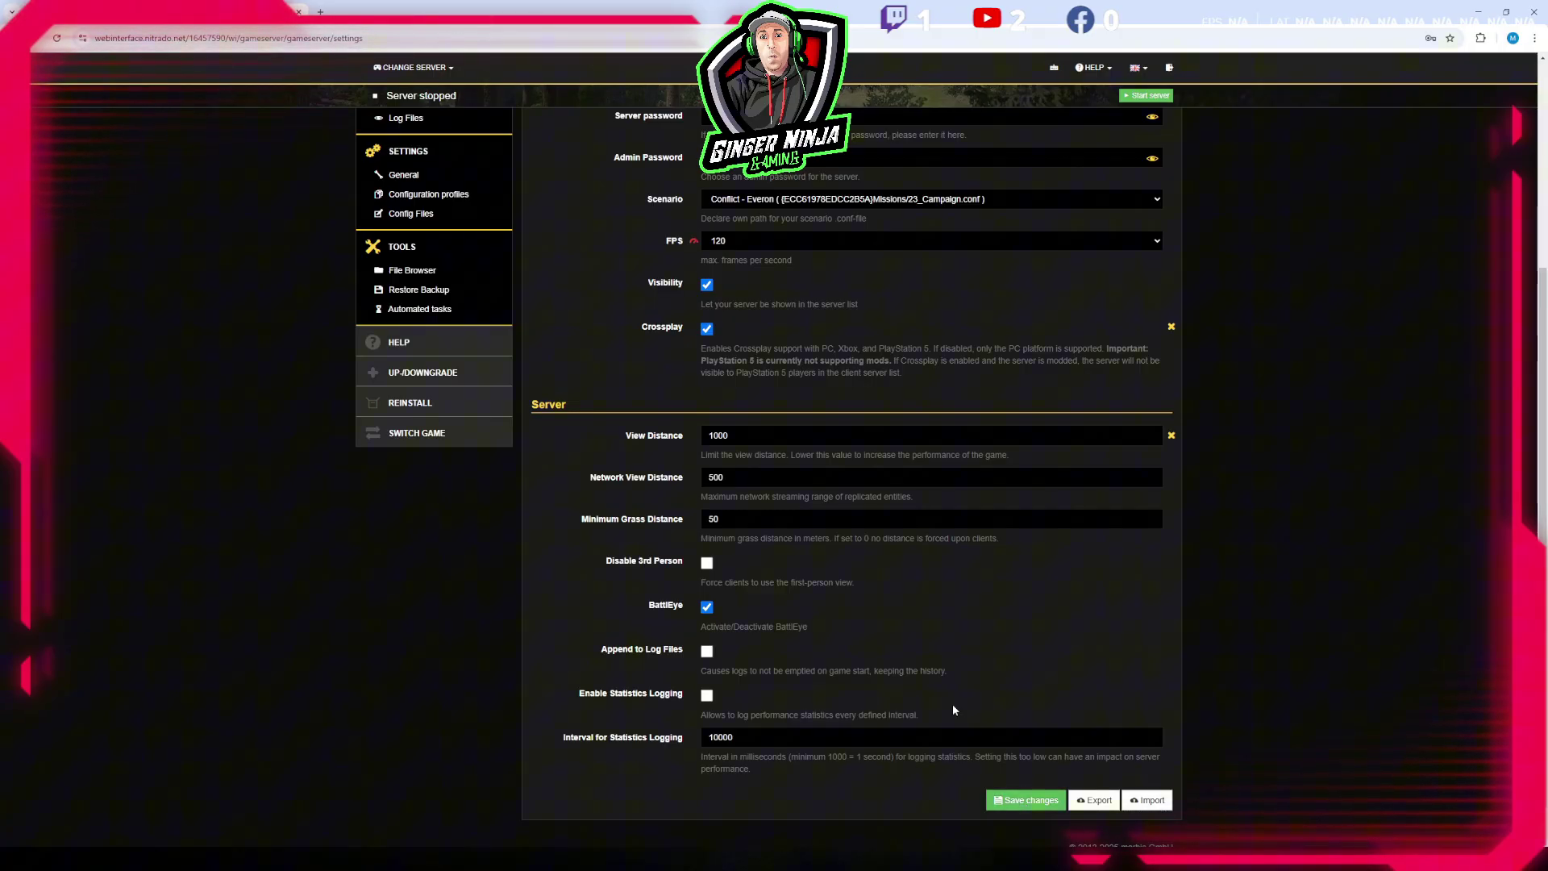
{"action": "scroll", "coordinate": [874, 640], "scroll_direction": "up", "scroll_amount": 1}
{"action": "scroll", "coordinate": [875, 640], "scroll_direction": "up", "scroll_amount": 2}
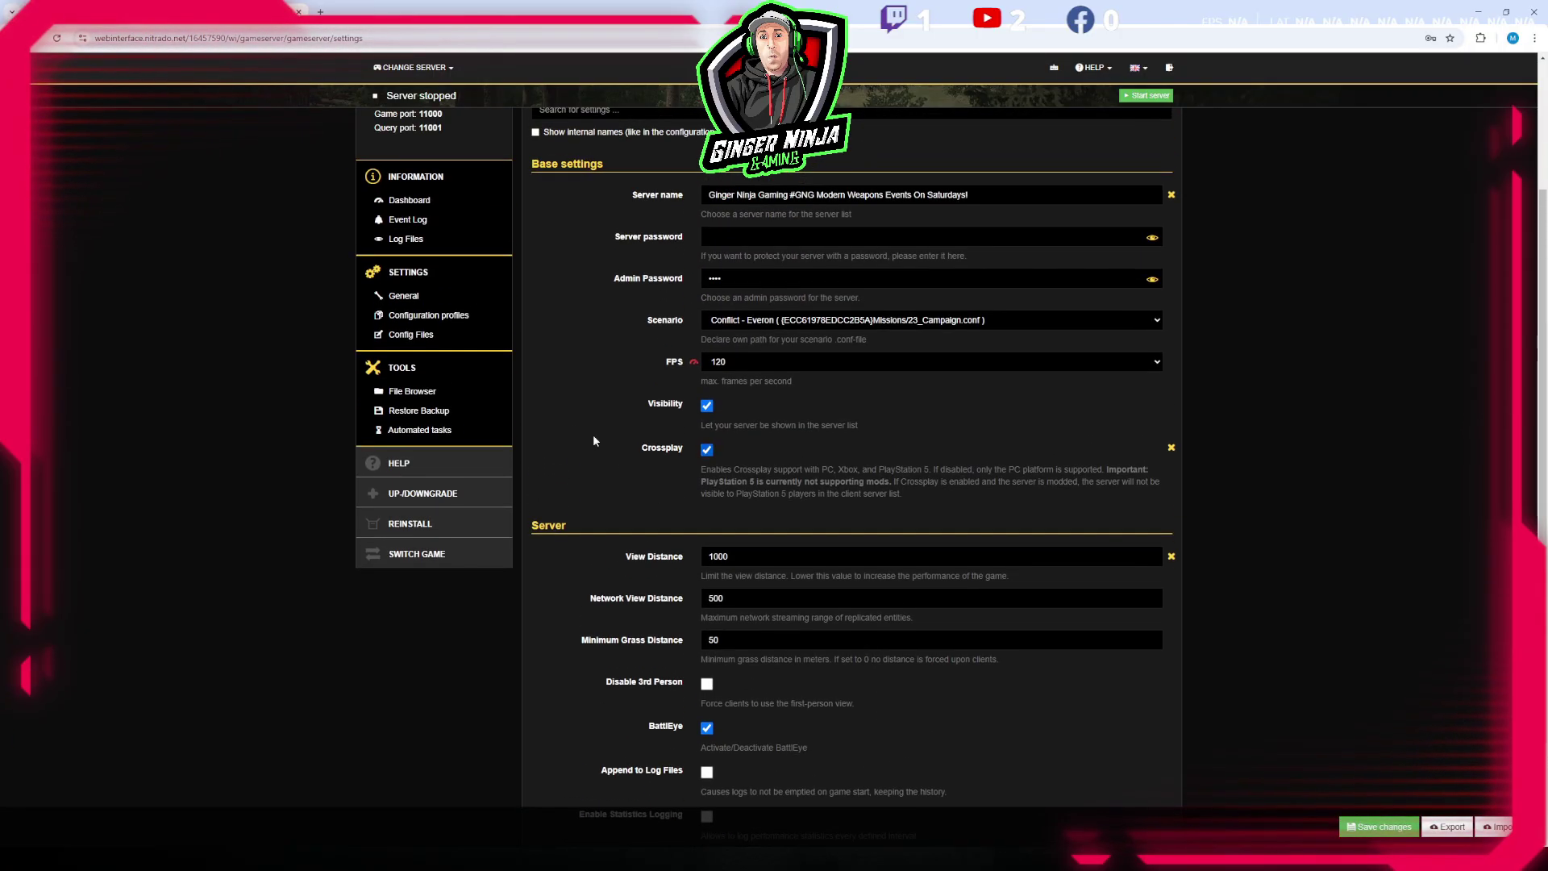
Step: Examine the scenarioId and mods entries in config.json, checking them against the general server settings
{"action": "left_click", "coordinate": [419, 343]}
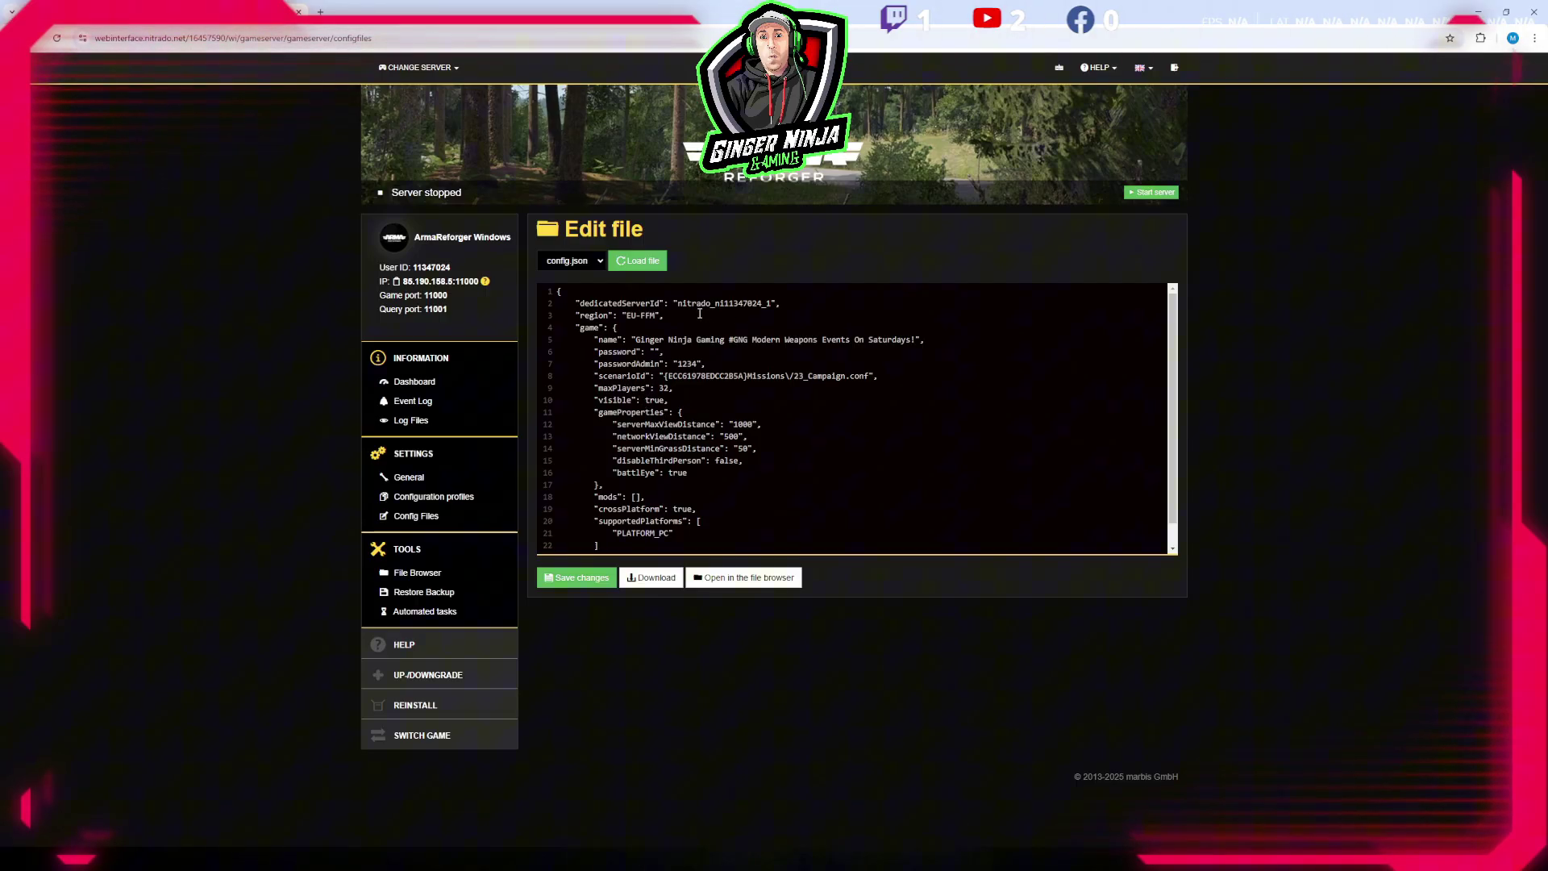
{"action": "scroll", "coordinate": [710, 403], "scroll_direction": "down", "scroll_amount": 2}
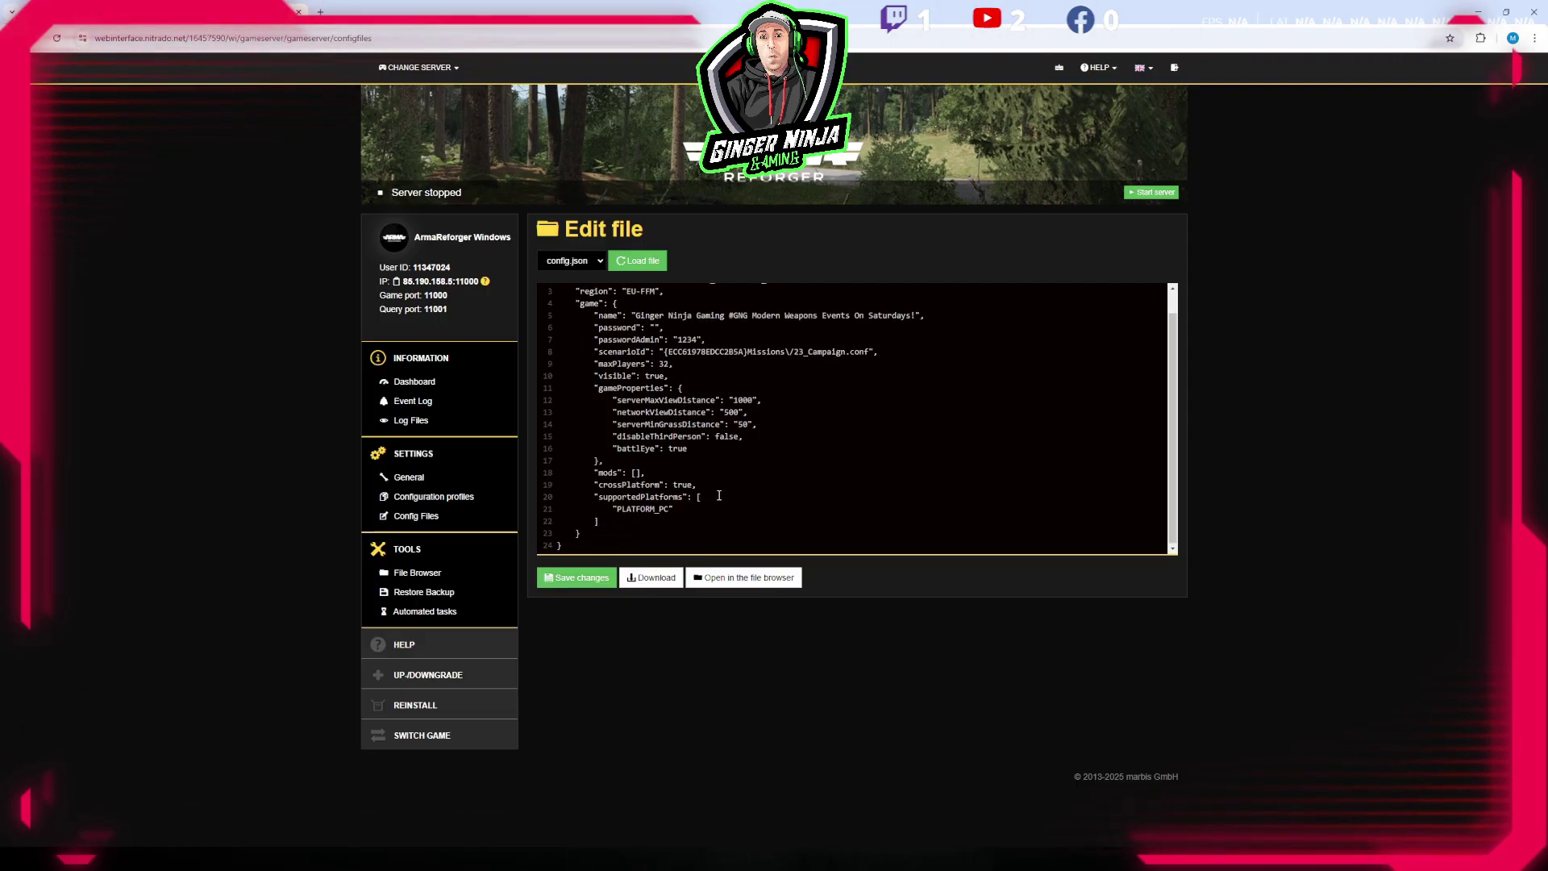
{"action": "scroll", "coordinate": [708, 520], "scroll_direction": "up", "scroll_amount": 2}
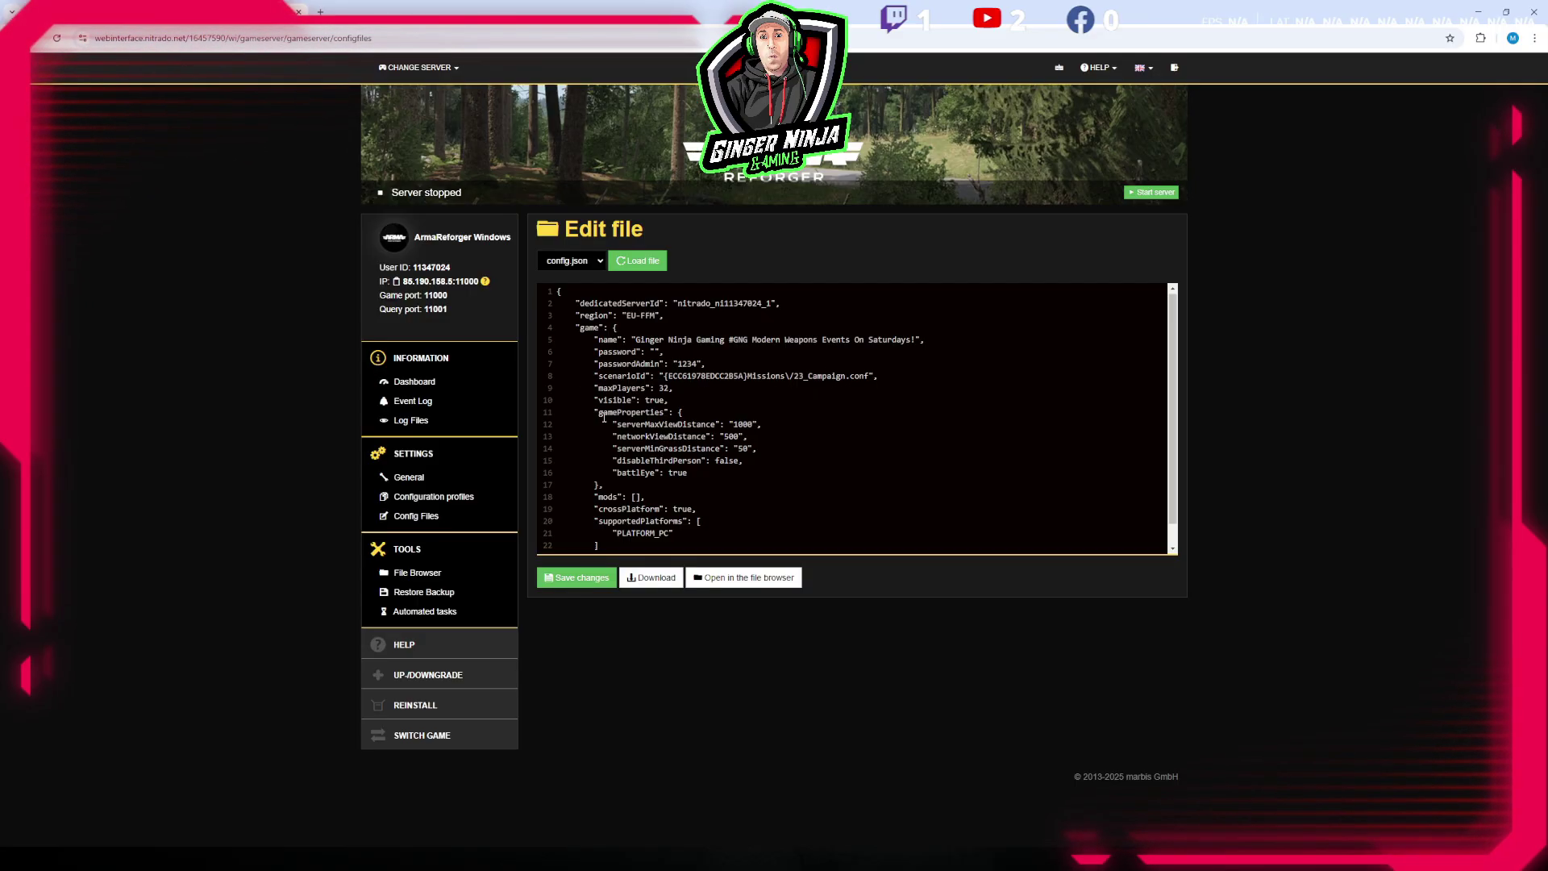
{"action": "left_click", "coordinate": [422, 482]}
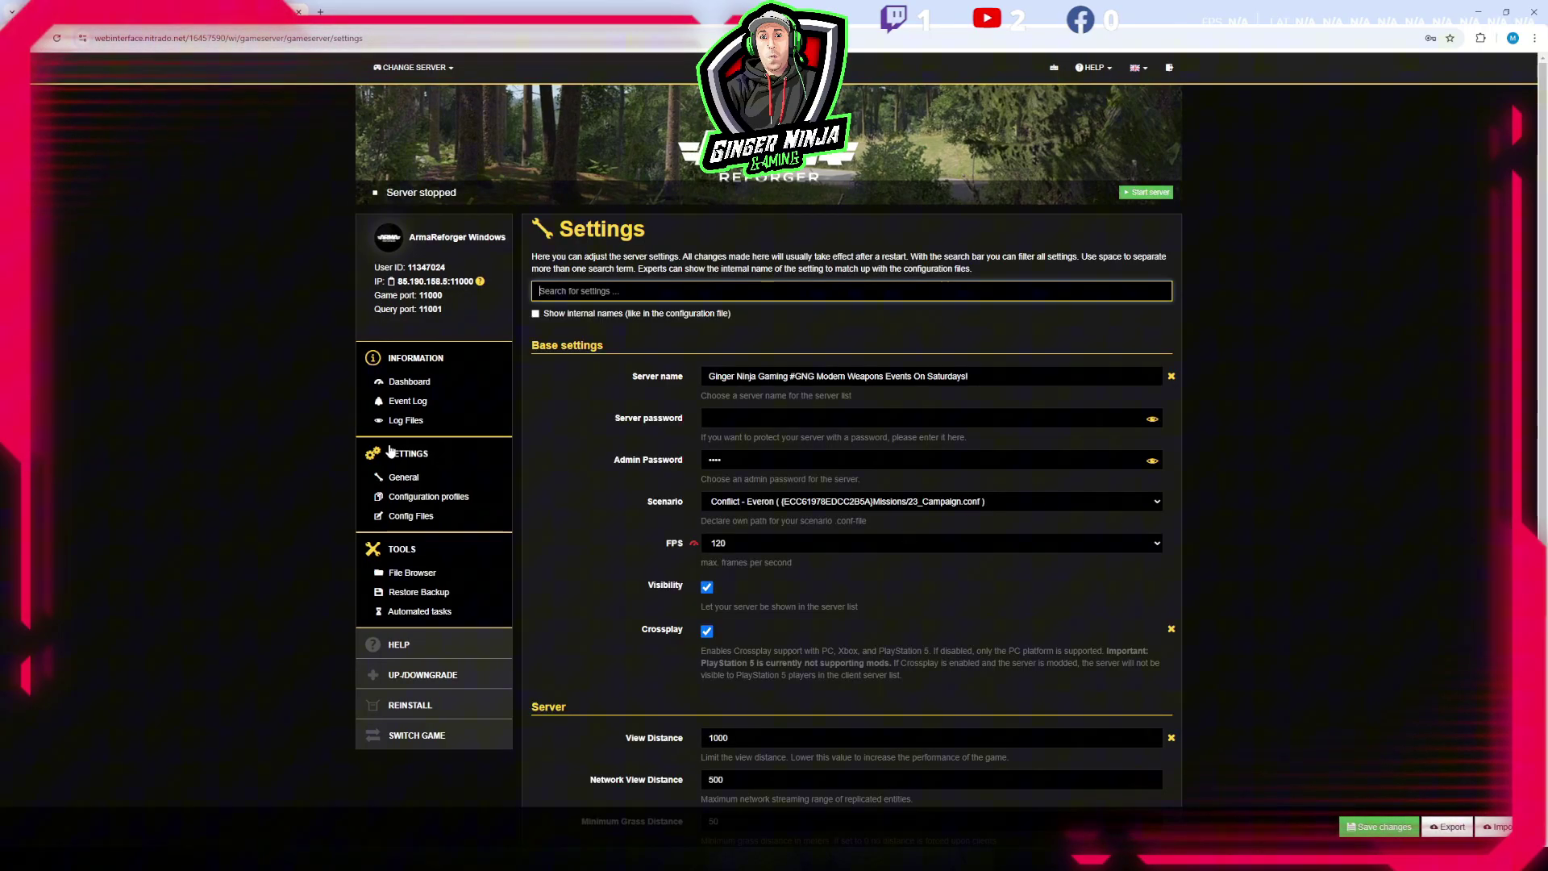
{"action": "left_click", "coordinate": [411, 517]}
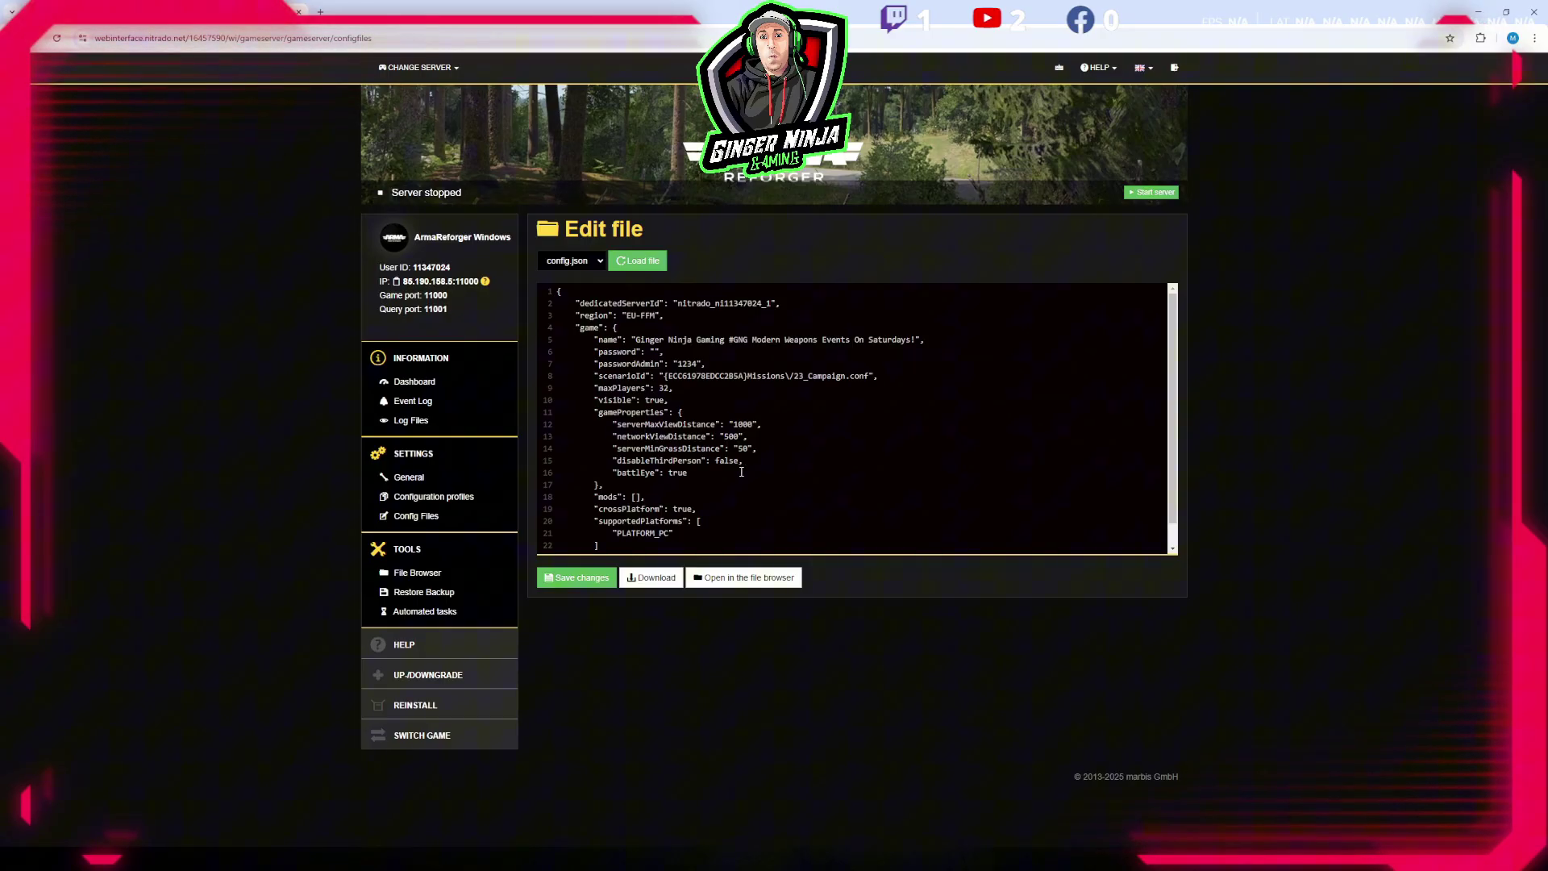
{"action": "scroll", "coordinate": [662, 484], "scroll_direction": "down", "scroll_amount": 1}
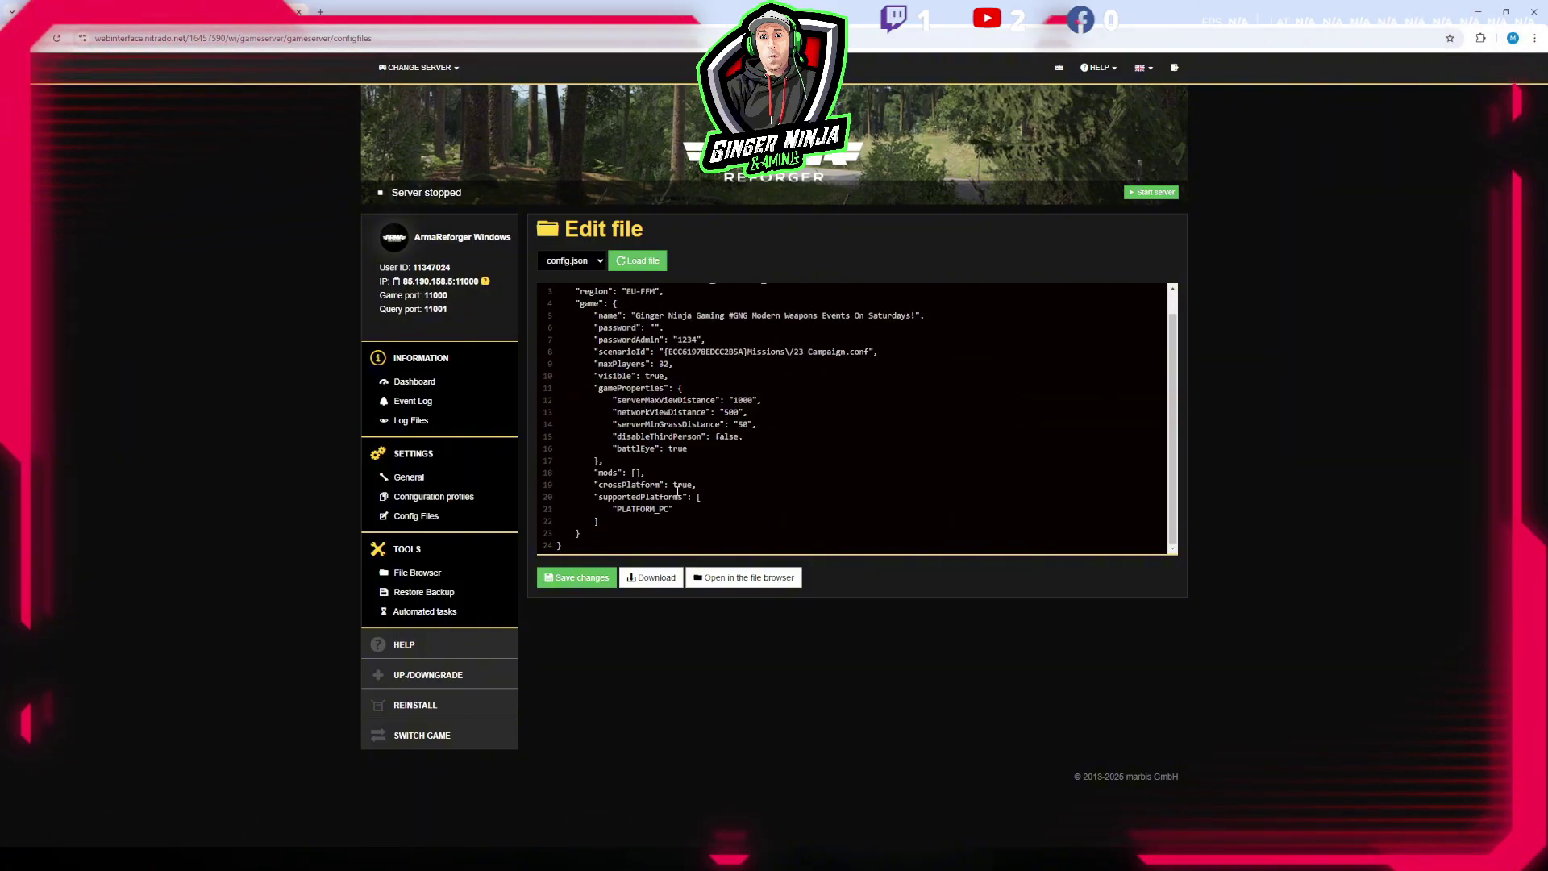
{"action": "left_click", "coordinate": [636, 473]}
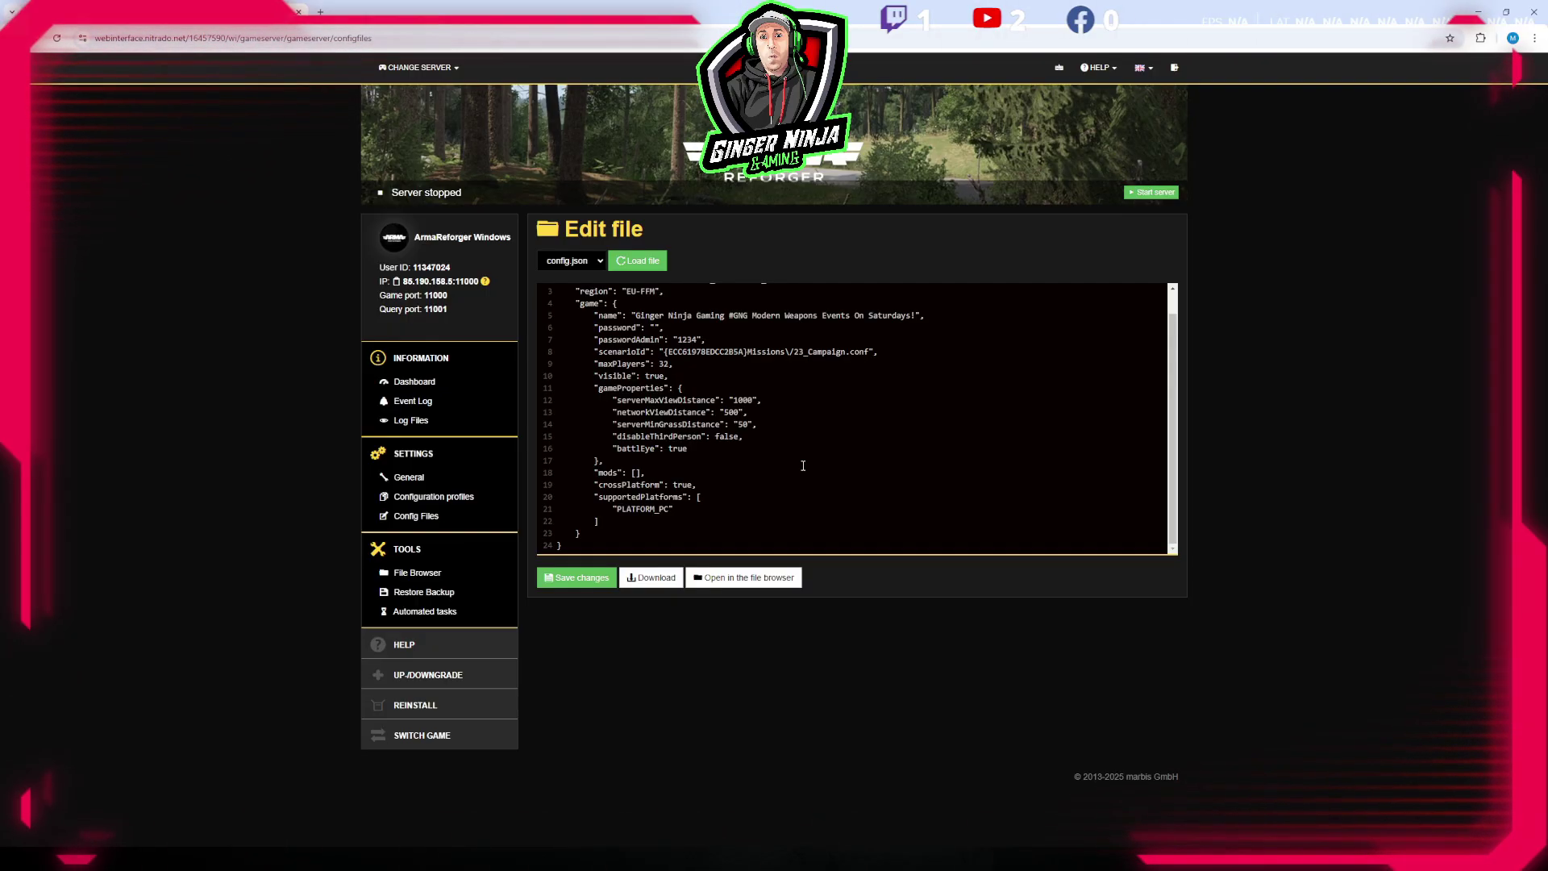
{"action": "scroll", "coordinate": [803, 467], "scroll_direction": "up", "scroll_amount": 1}
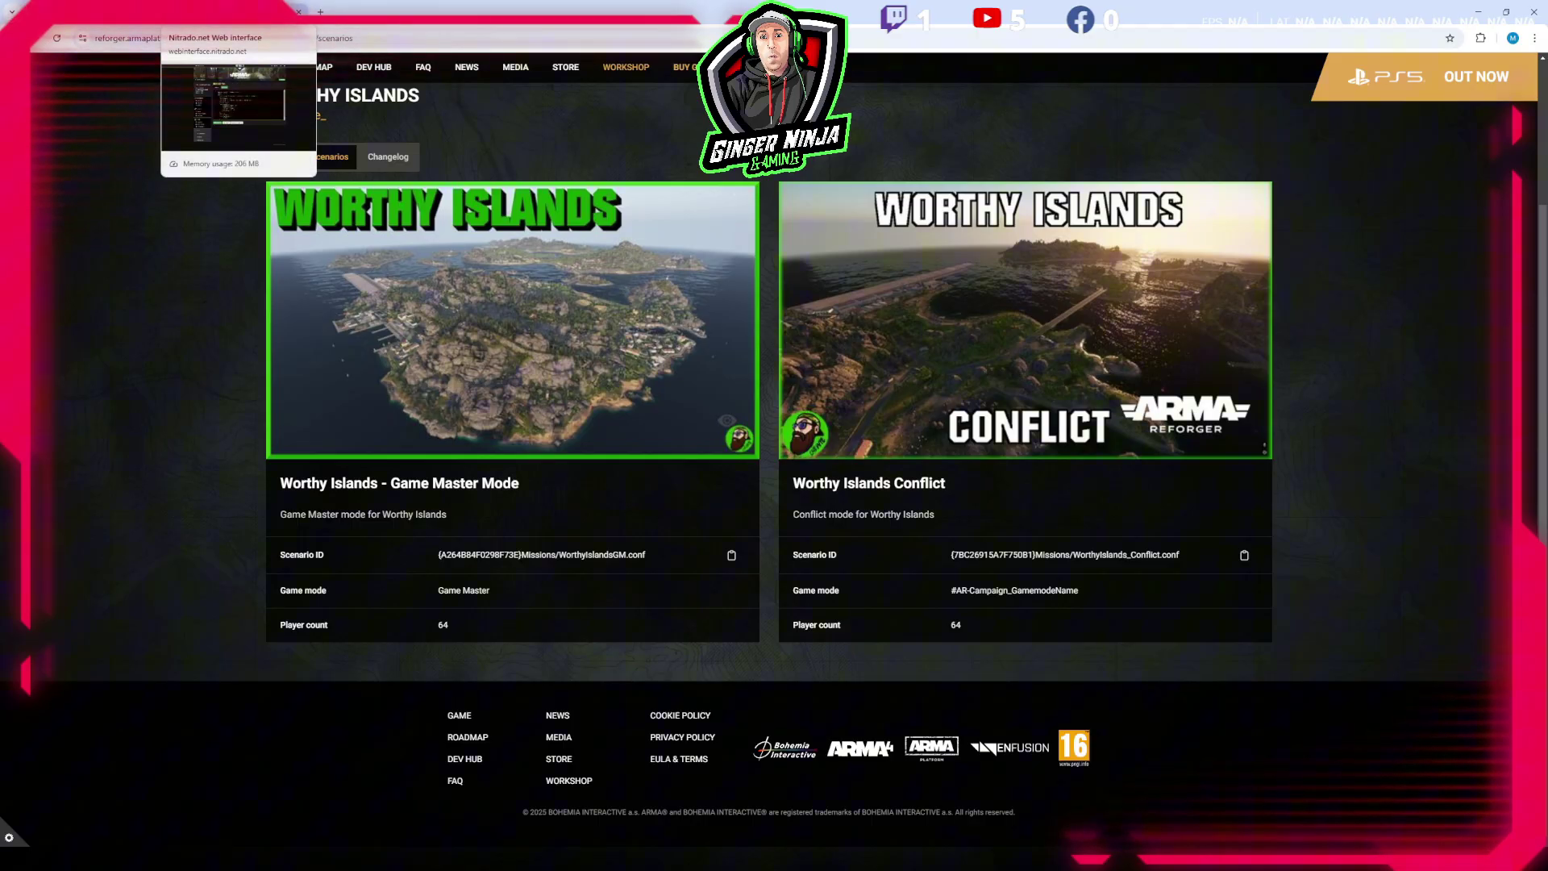
Step: Copy the scenario ID of Worthy Islands - Game Master Mode from the Arma workshop page and return to config.json
{"action": "left_click", "coordinate": [202, 11]}
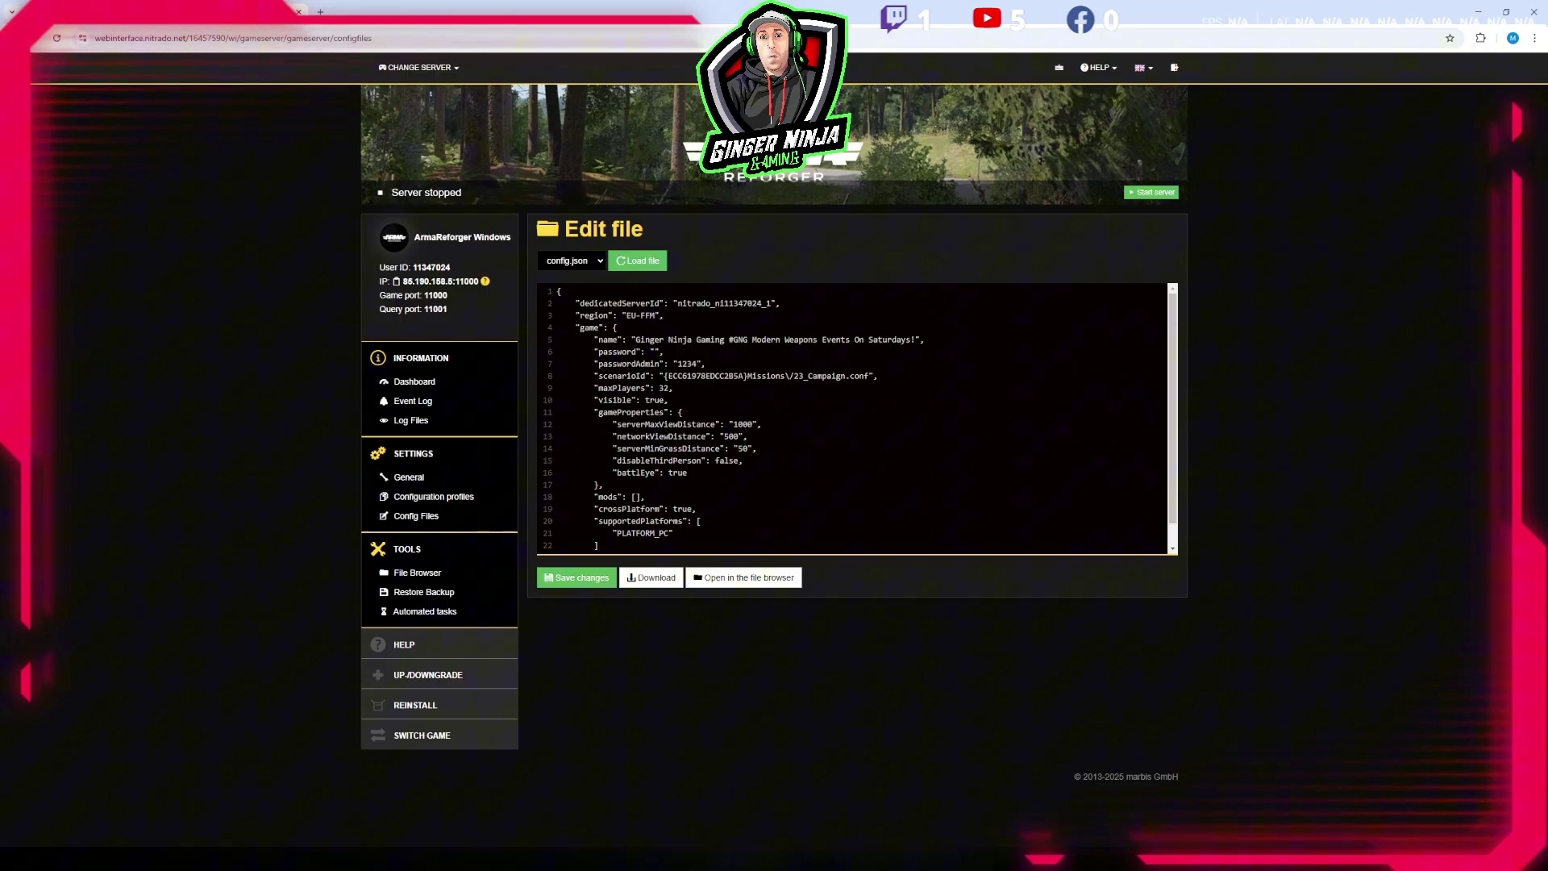
{"action": "key", "text": "ctrl+shift+Tab"}
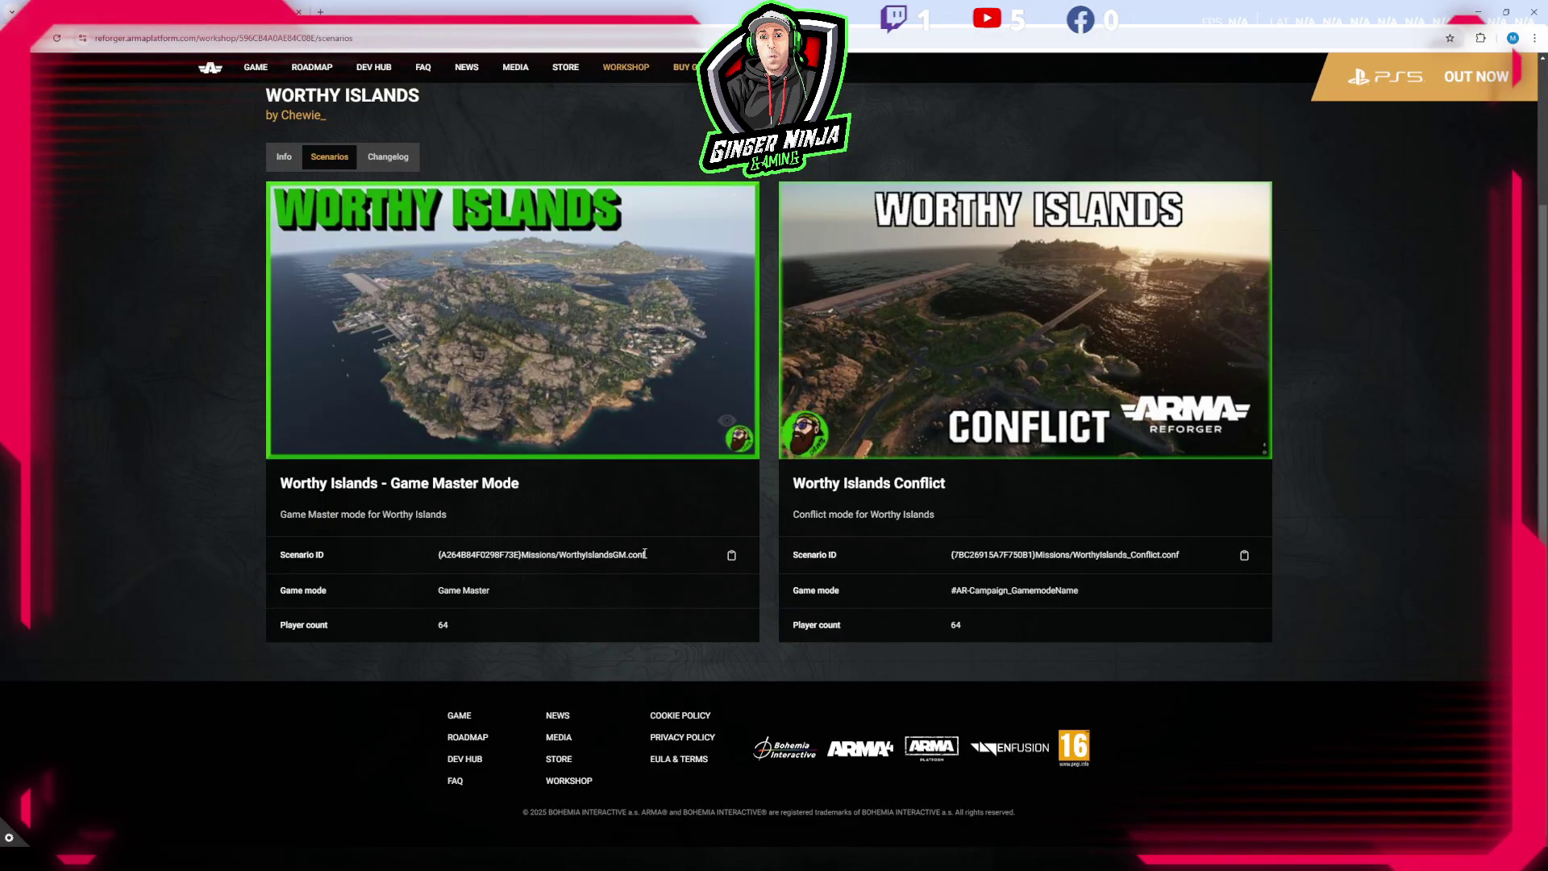
{"action": "left_click", "coordinate": [731, 556]}
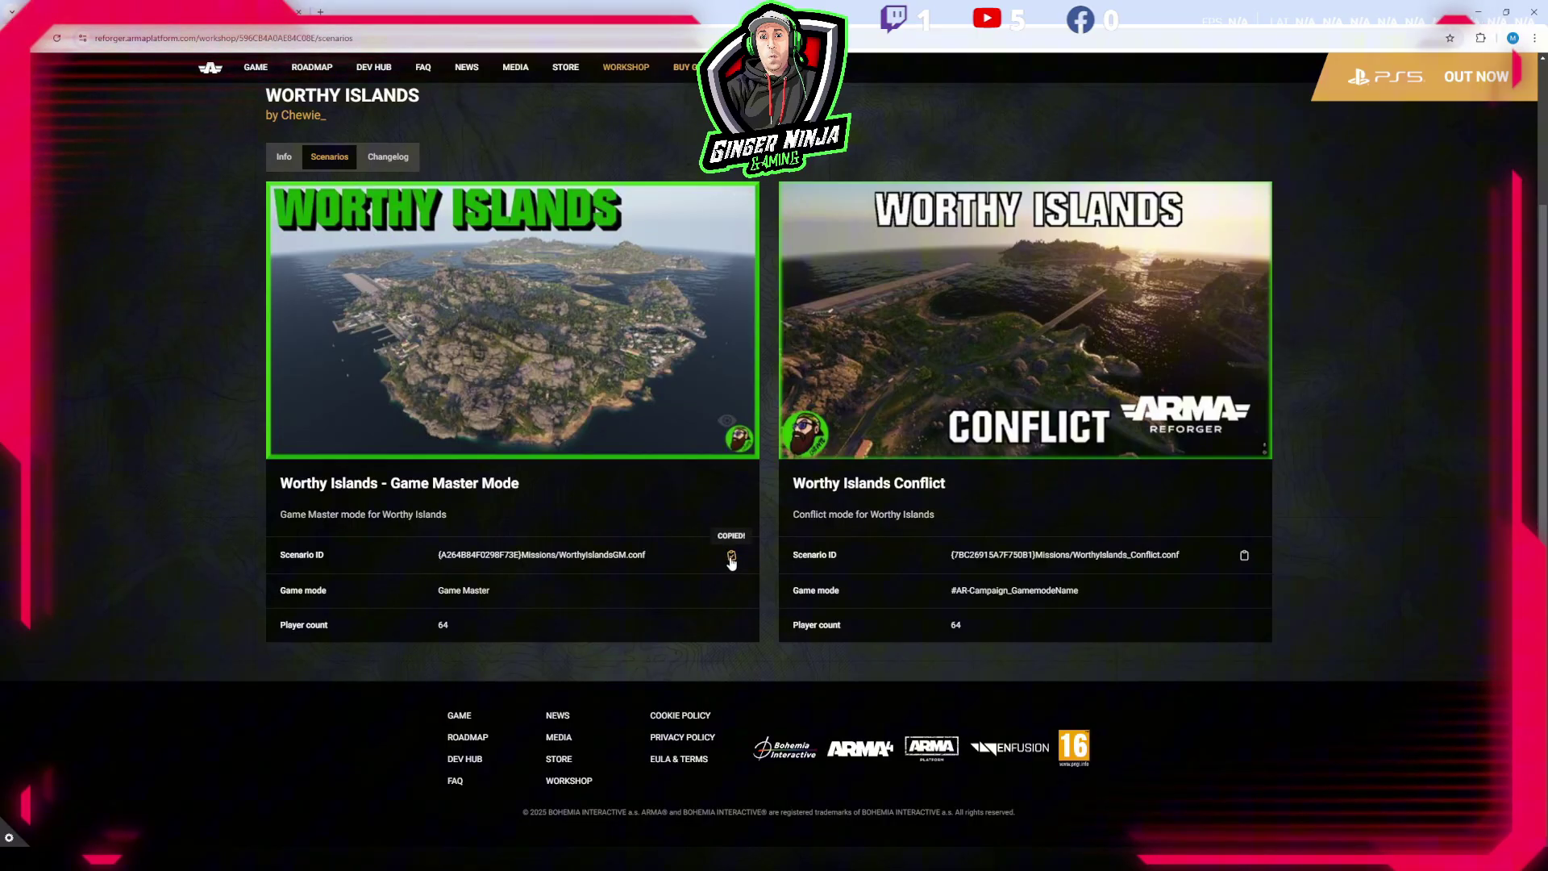
{"action": "key", "text": "ctrl+Tab"}
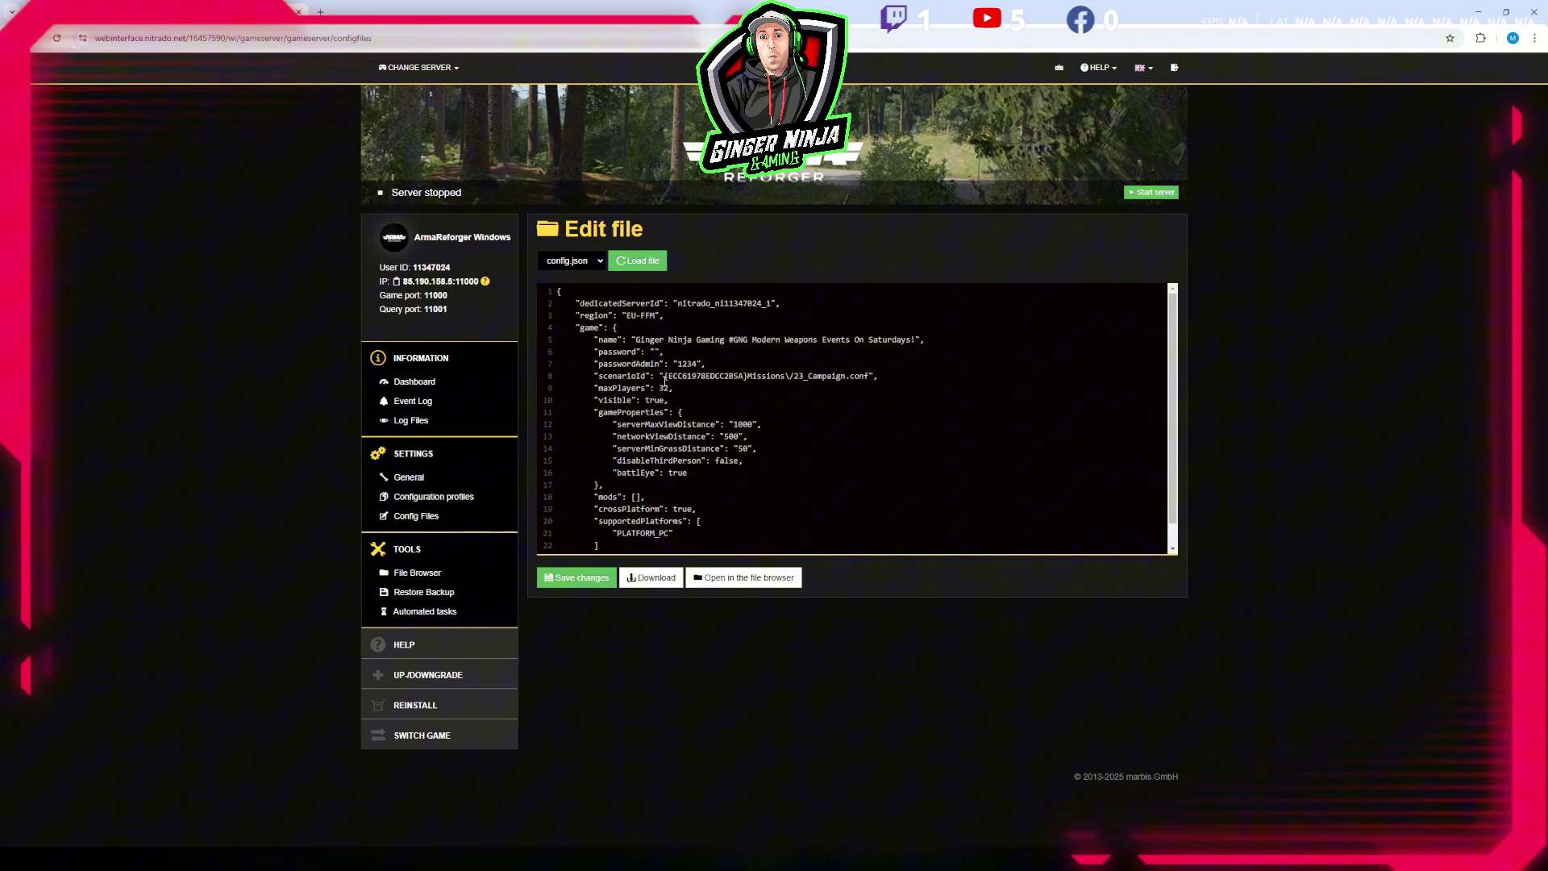
Step: Replace the scenarioId value in config.json with the copied WorthyIslandsGM.conf scenario ID, then save and reload the file
{"action": "left_click_drag", "start_coordinate": [667, 378], "coordinate": [831, 378]}
{"action": "right_click", "coordinate": [832, 378]}
{"action": "key", "text": "Escape"}
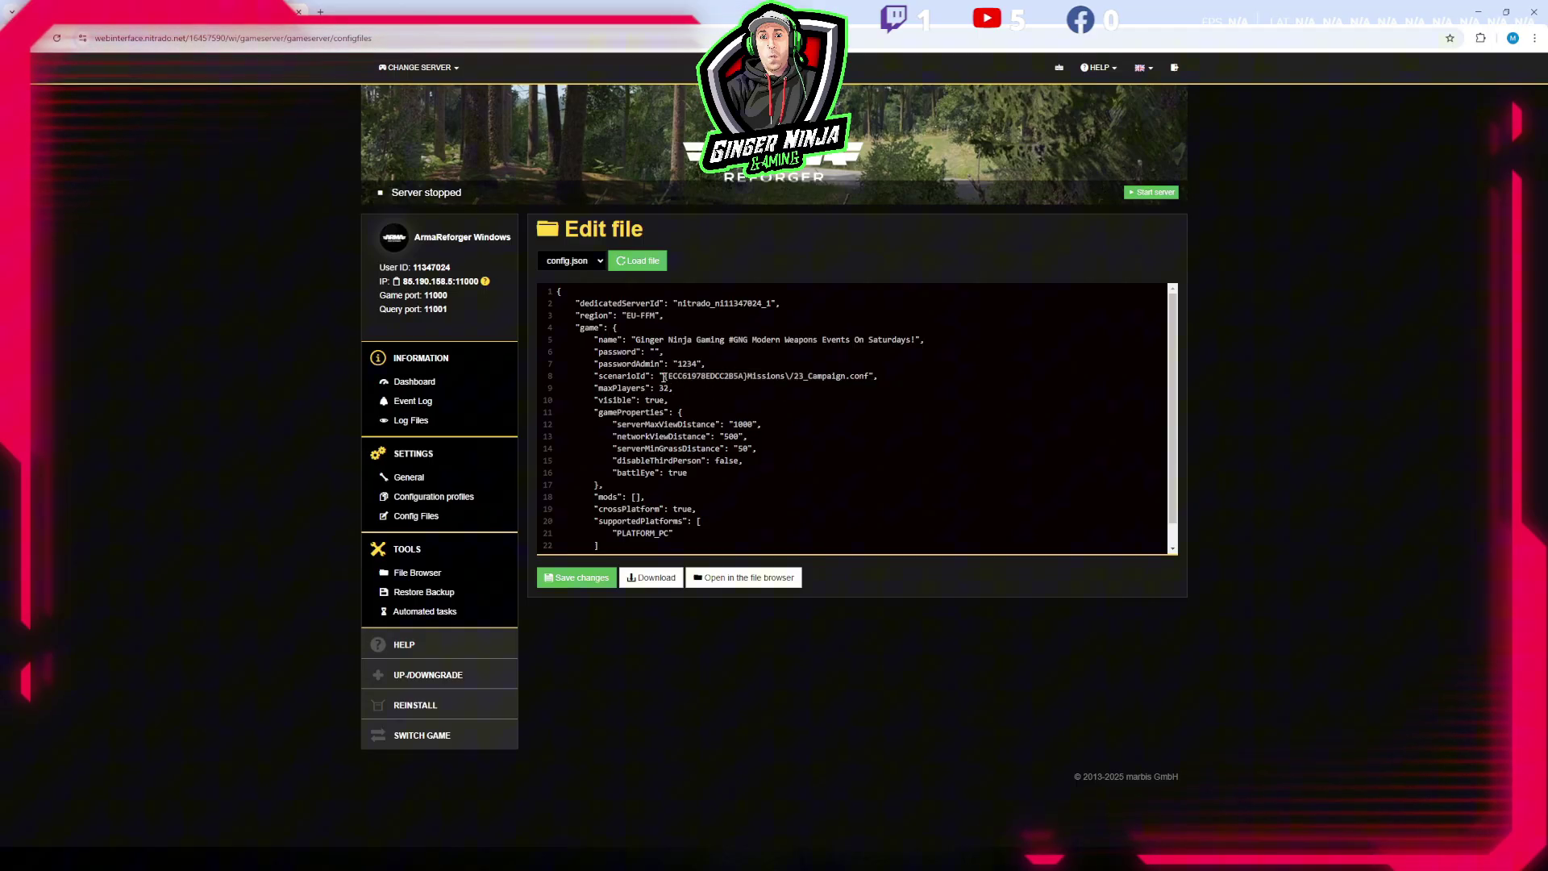
{"action": "left_click", "coordinate": [814, 385], "text": "shift"}
{"action": "left_click", "coordinate": [844, 374], "text": "shift"}
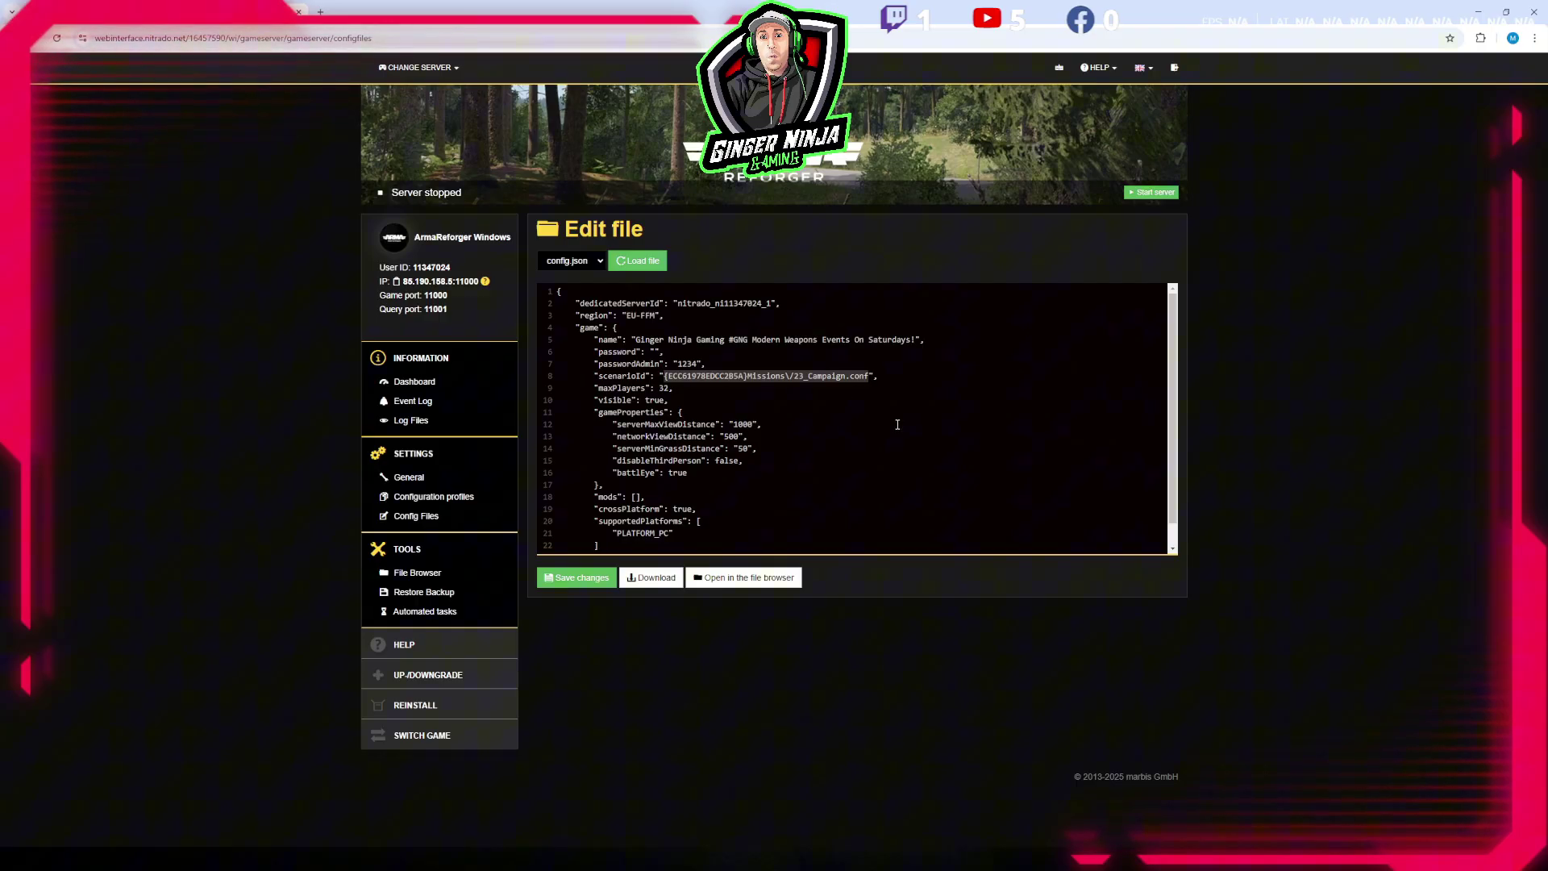
{"action": "key", "text": "ctrl+v"}
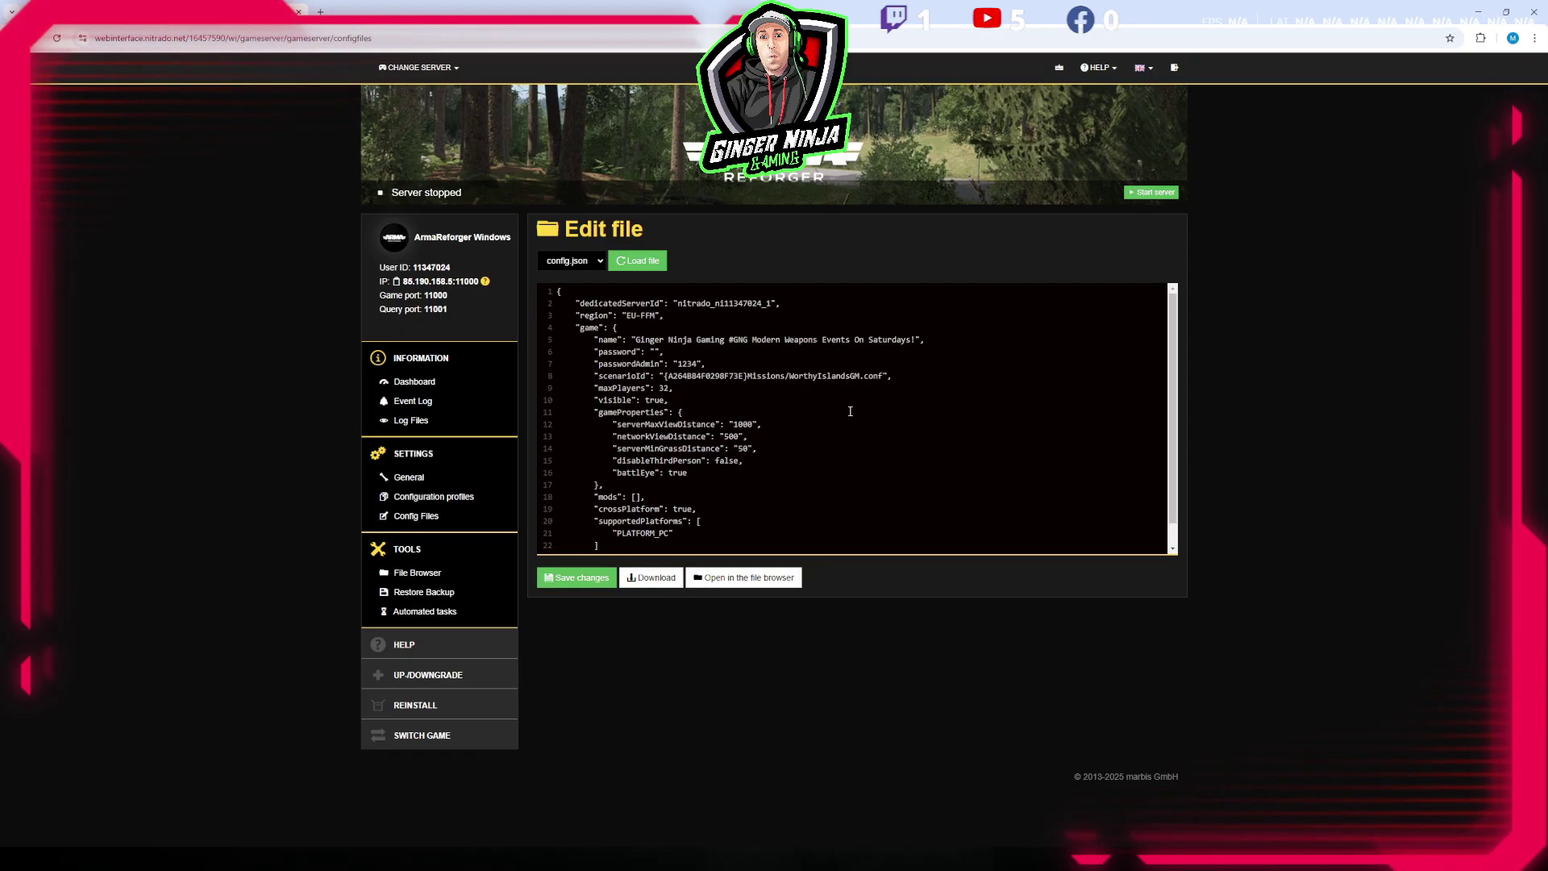
{"action": "left_click", "coordinate": [582, 580]}
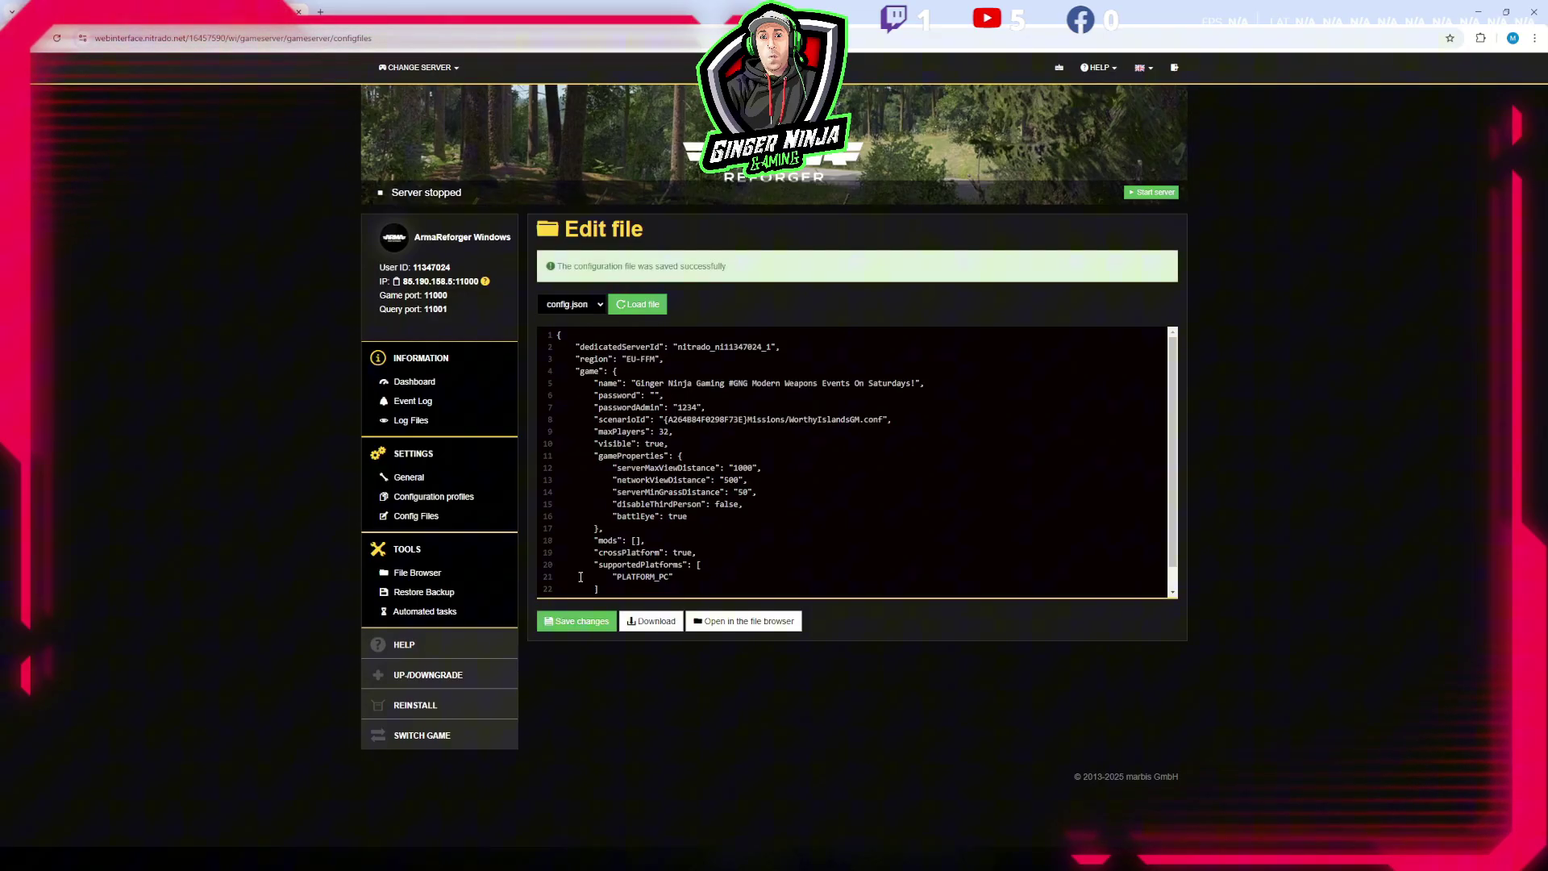
{"action": "left_click", "coordinate": [639, 304]}
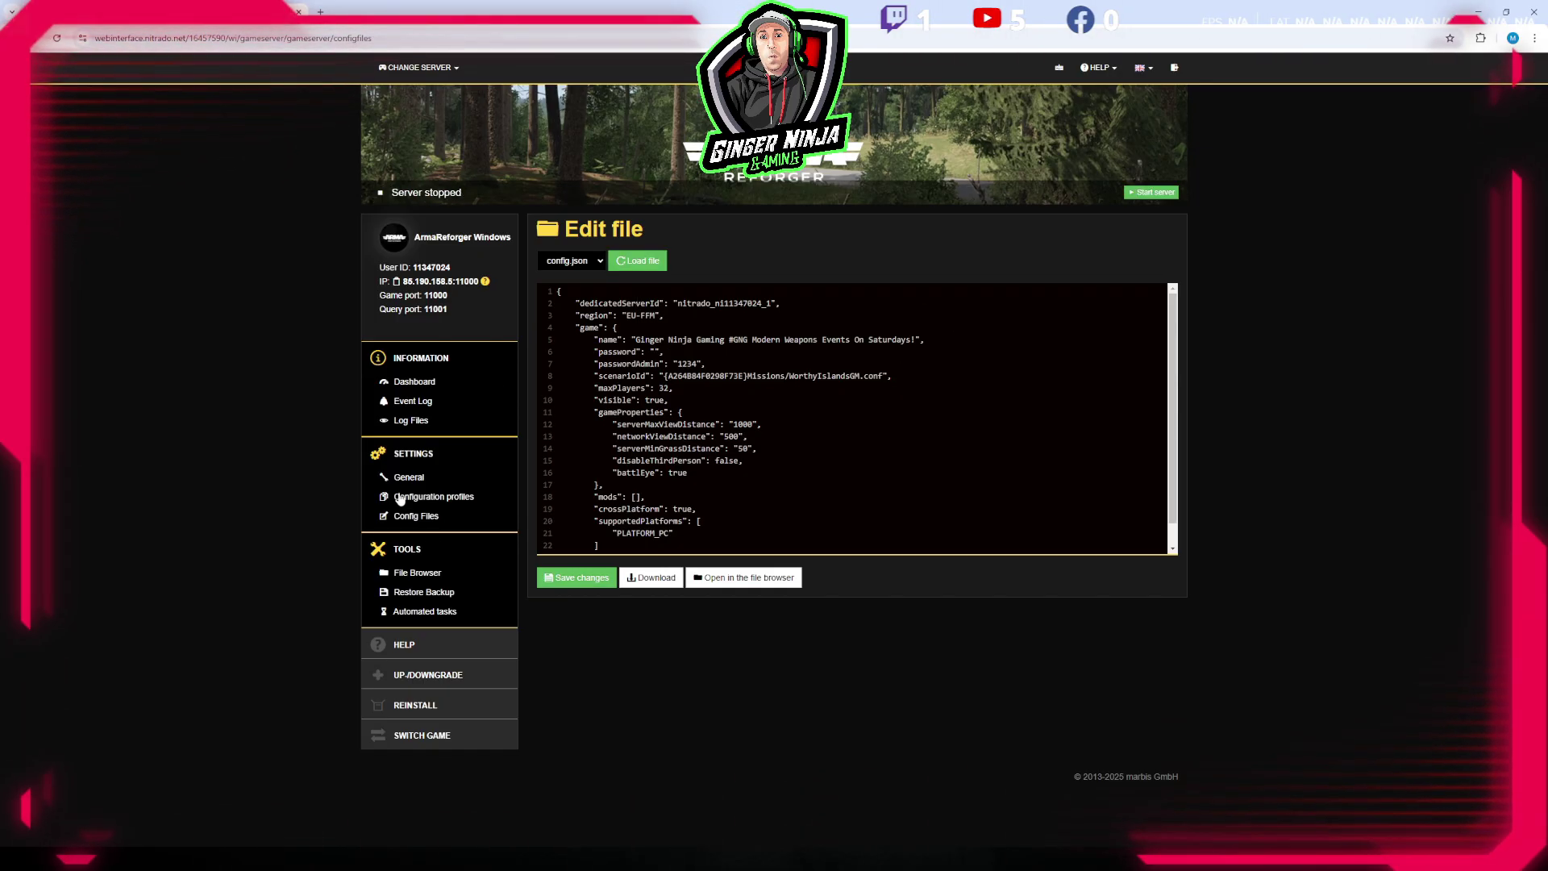
Step: Select the modded WorthyIslandsGM.conf scenario in the general server settings and save the changes
{"action": "left_click", "coordinate": [414, 477]}
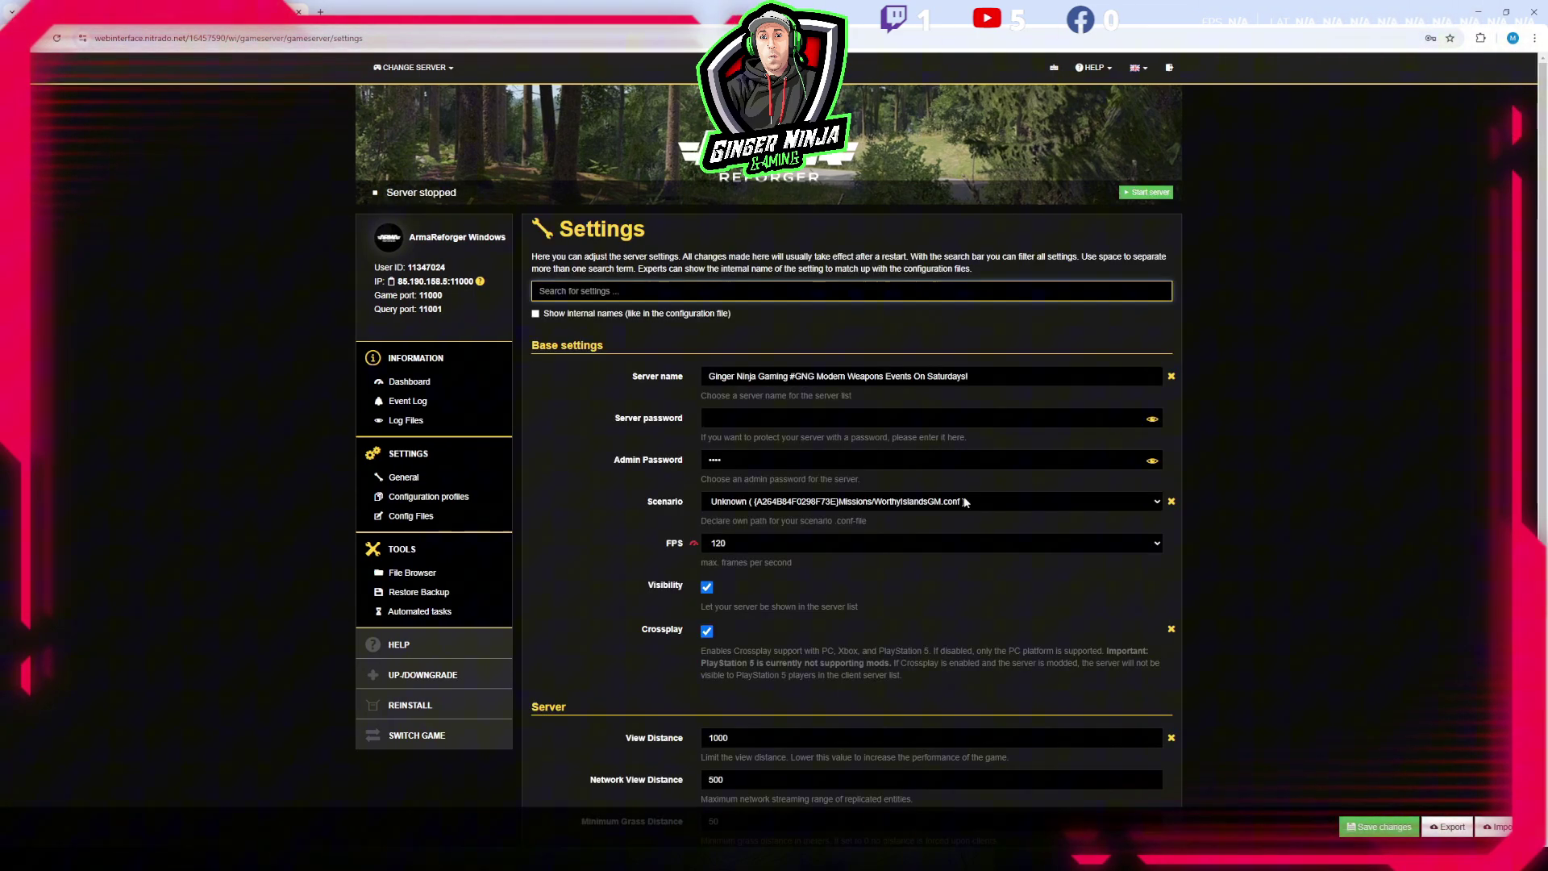
{"action": "left_click", "coordinate": [1131, 499]}
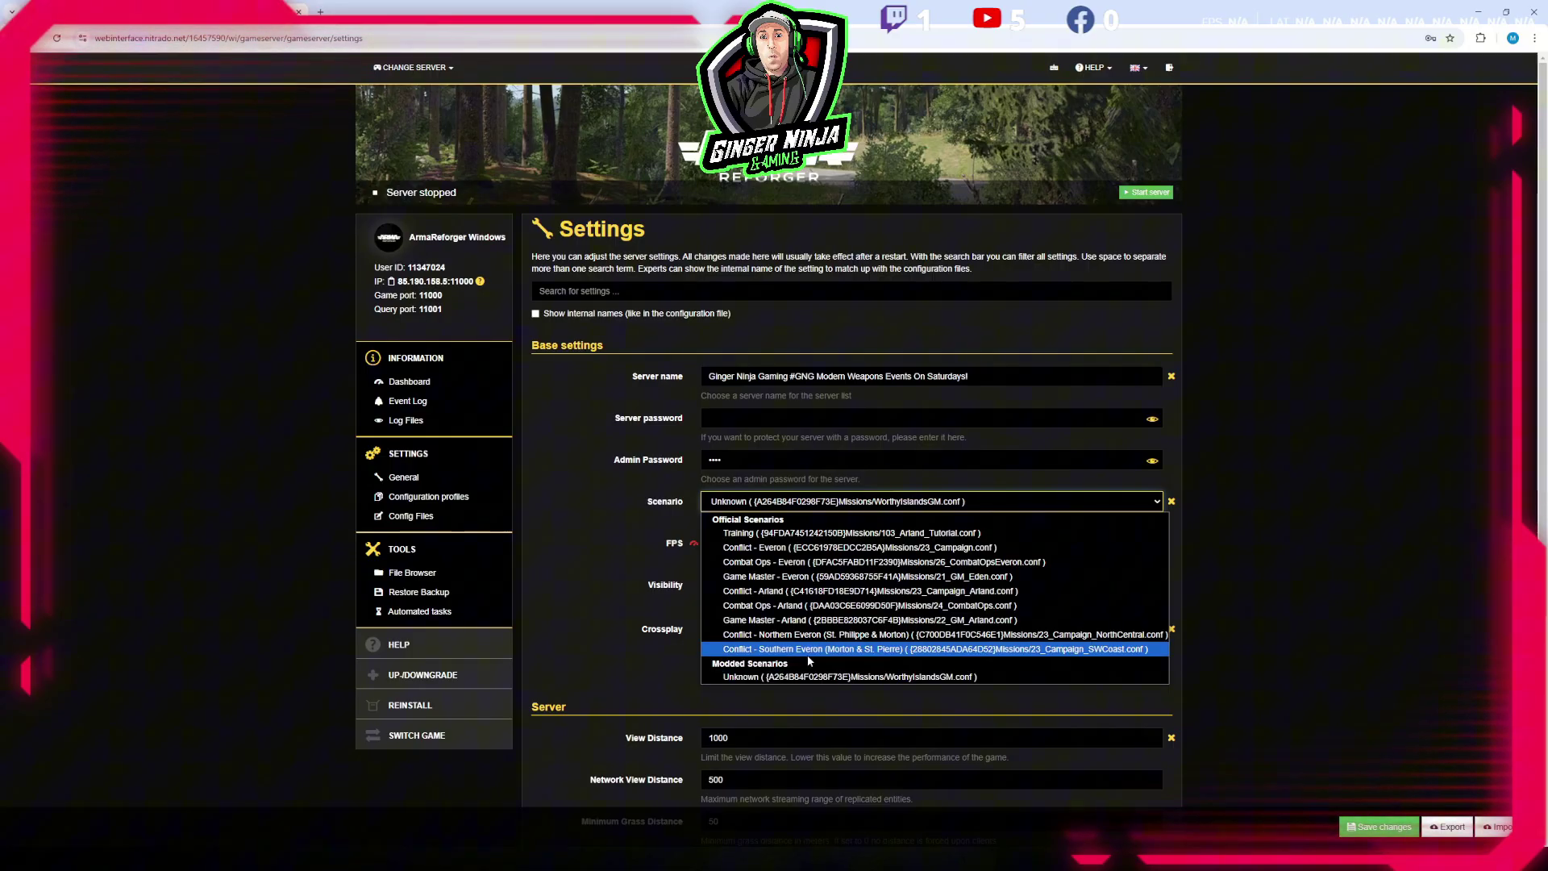
{"action": "left_click", "coordinate": [815, 676]}
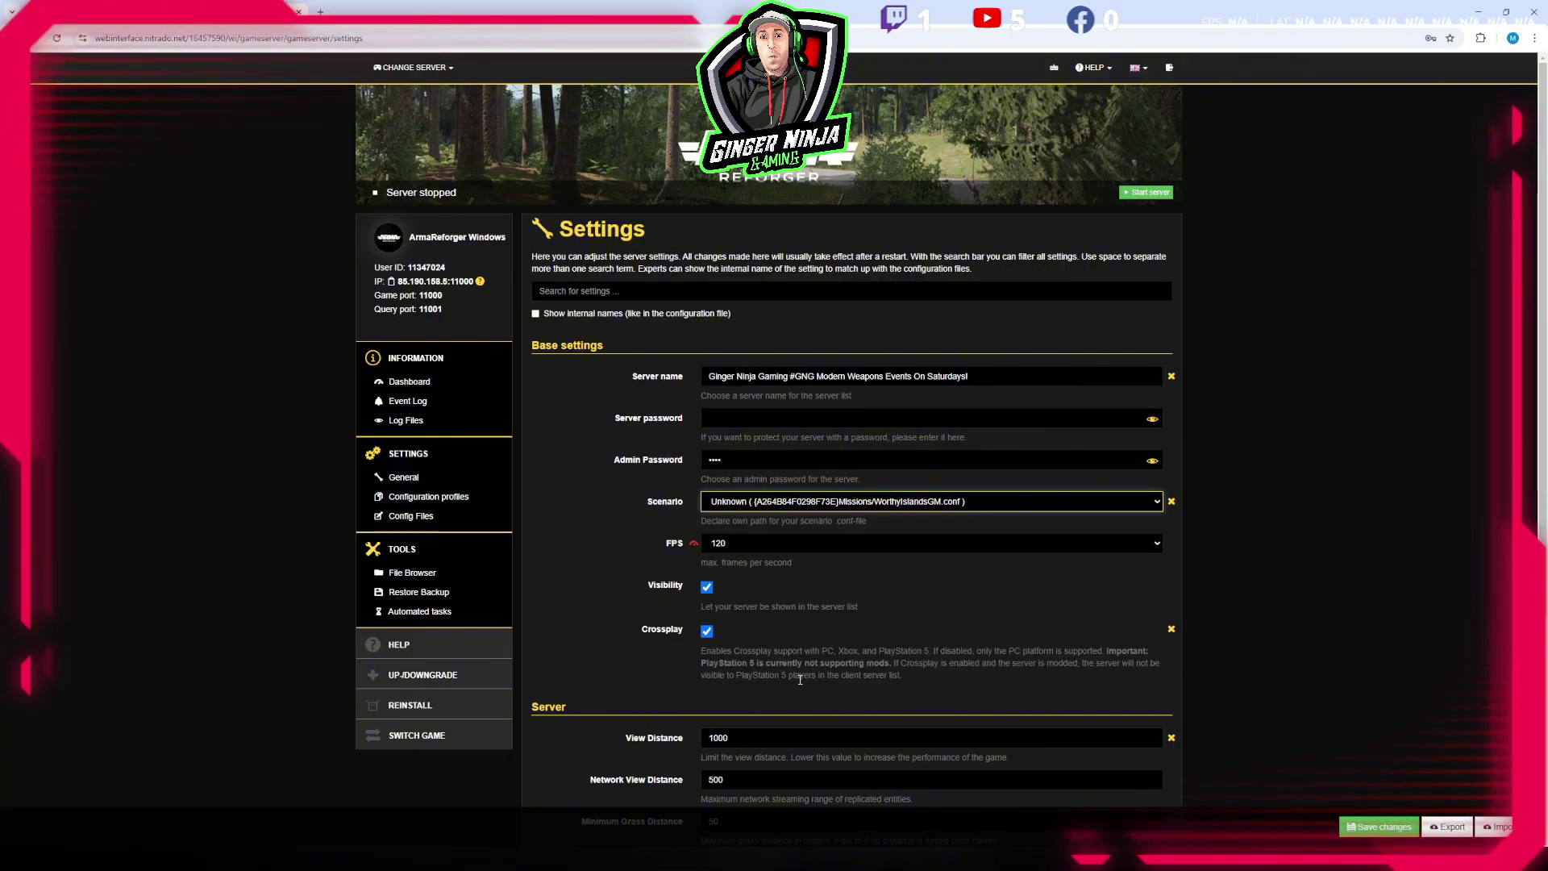
{"action": "left_click", "coordinate": [1377, 830]}
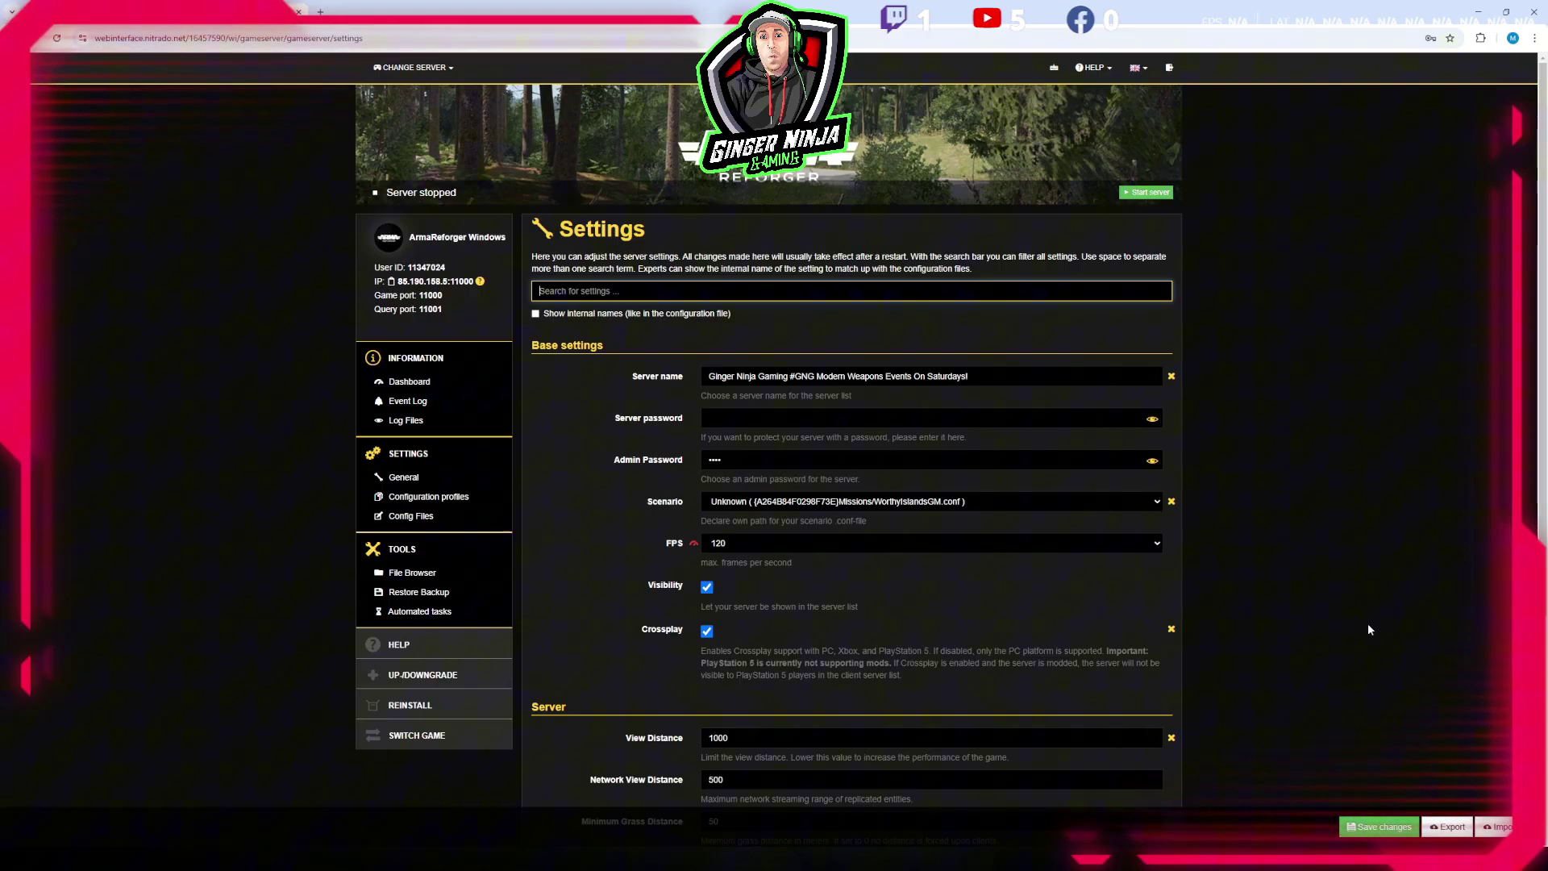
Step: Open config.json in the server's config files, then switch to Arma Reforger and open its workshop mod manager
{"action": "left_click", "coordinate": [403, 521]}
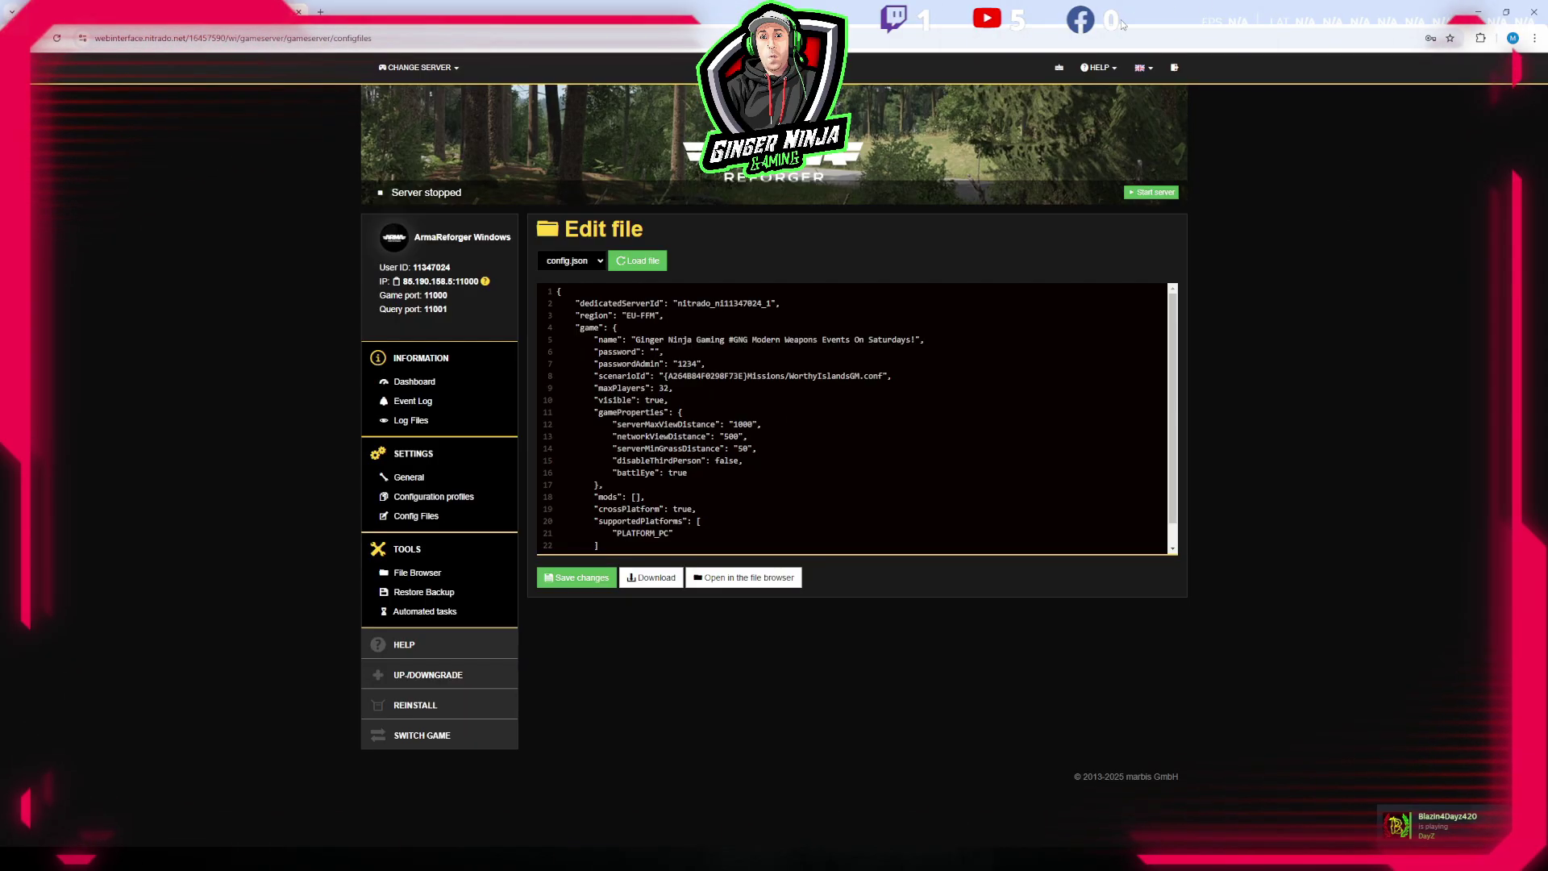
{"action": "left_click", "coordinate": [1478, 11]}
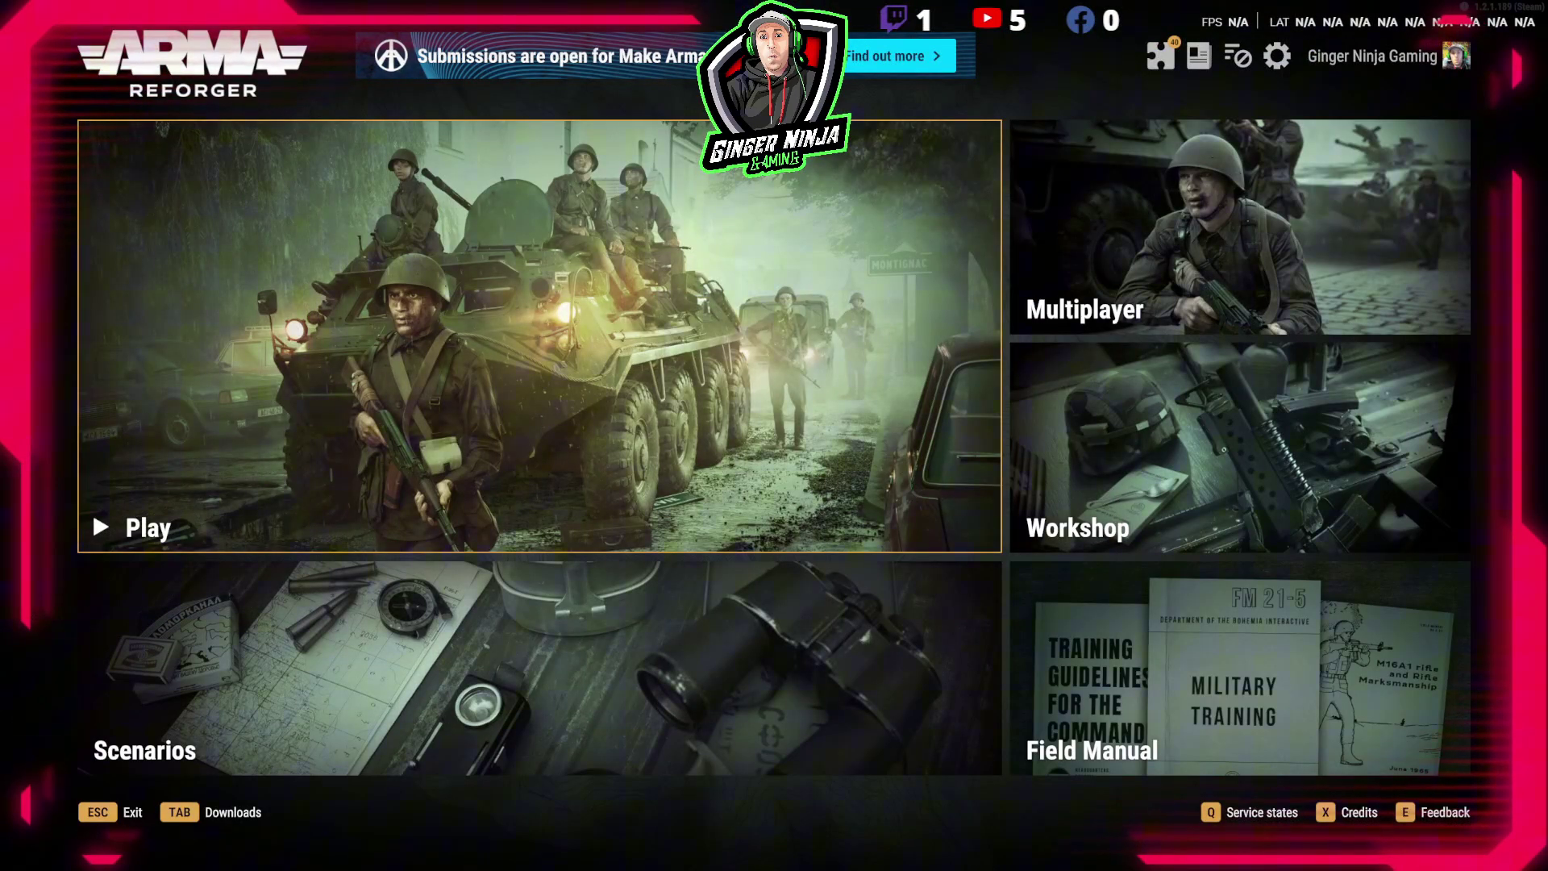
{"action": "left_click", "coordinate": [1166, 62]}
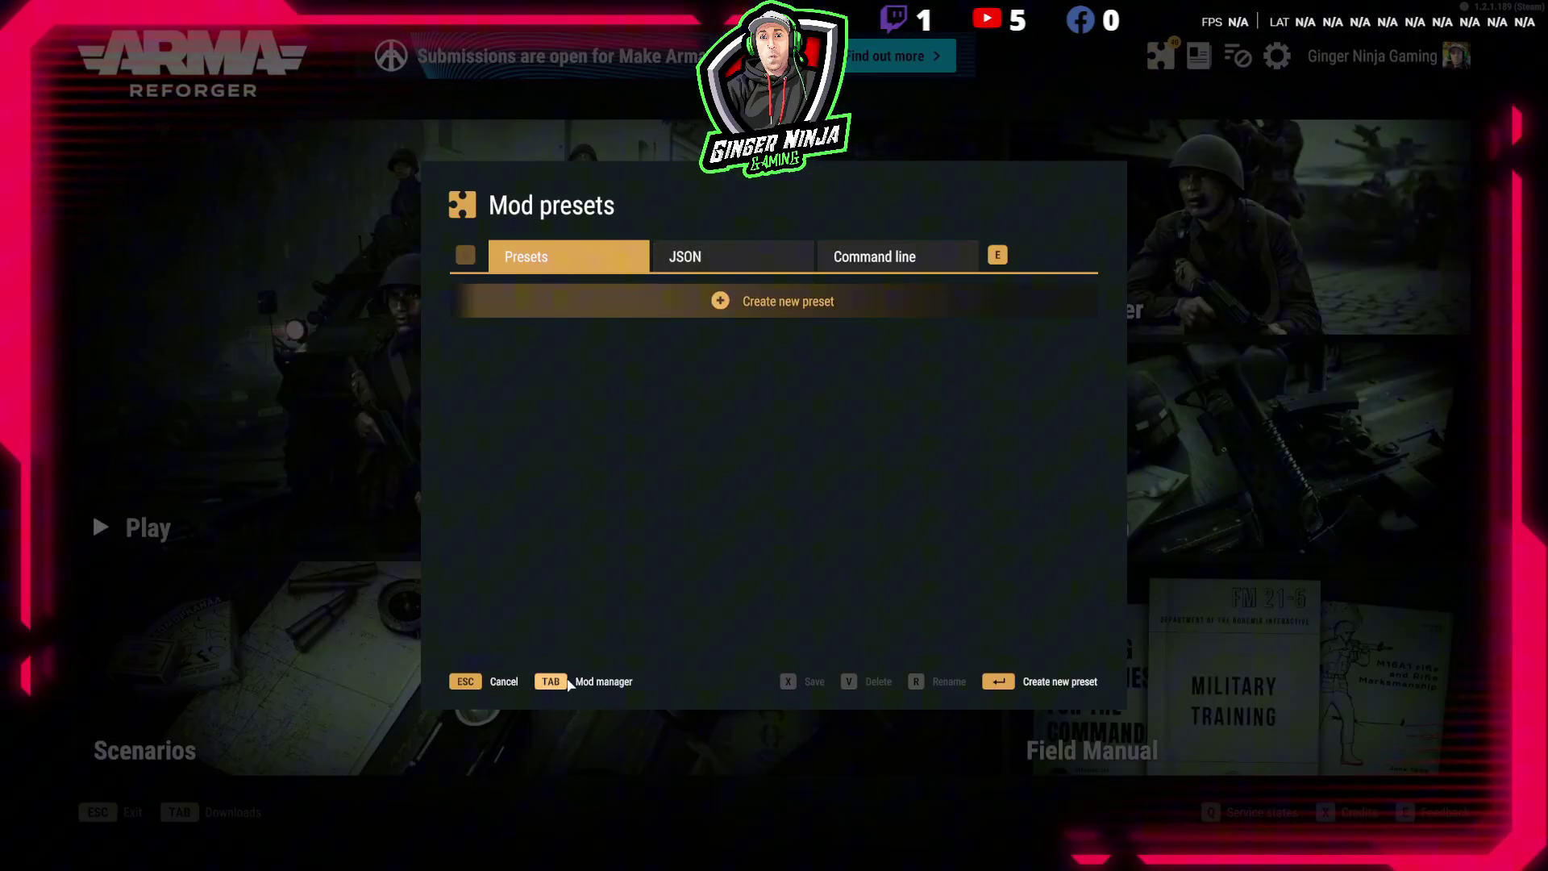
{"action": "left_click", "coordinate": [569, 682]}
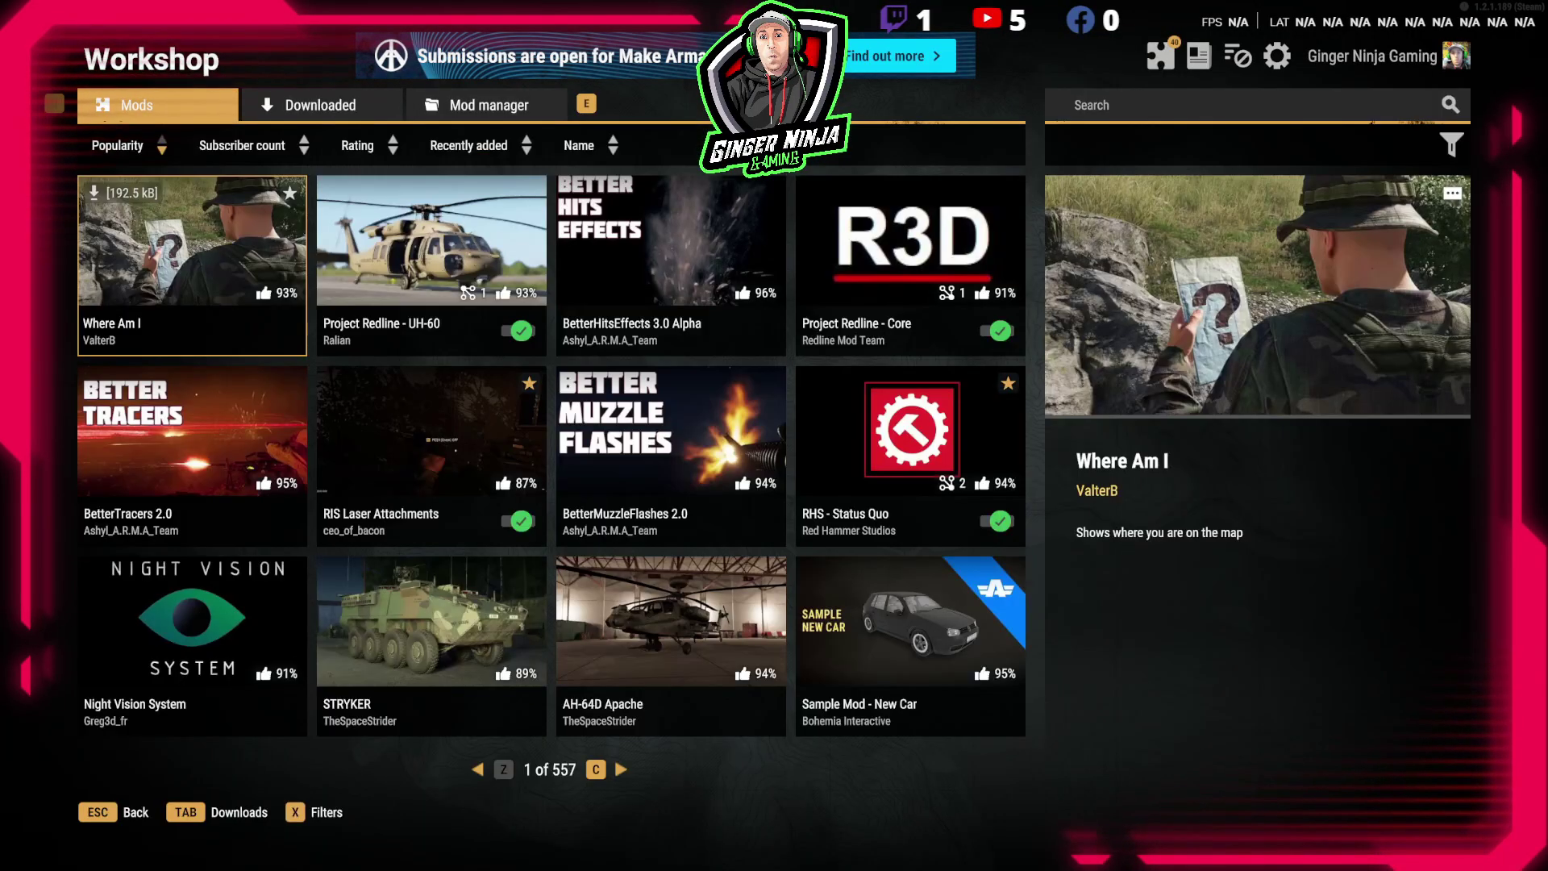
{"action": "left_click", "coordinate": [458, 106]}
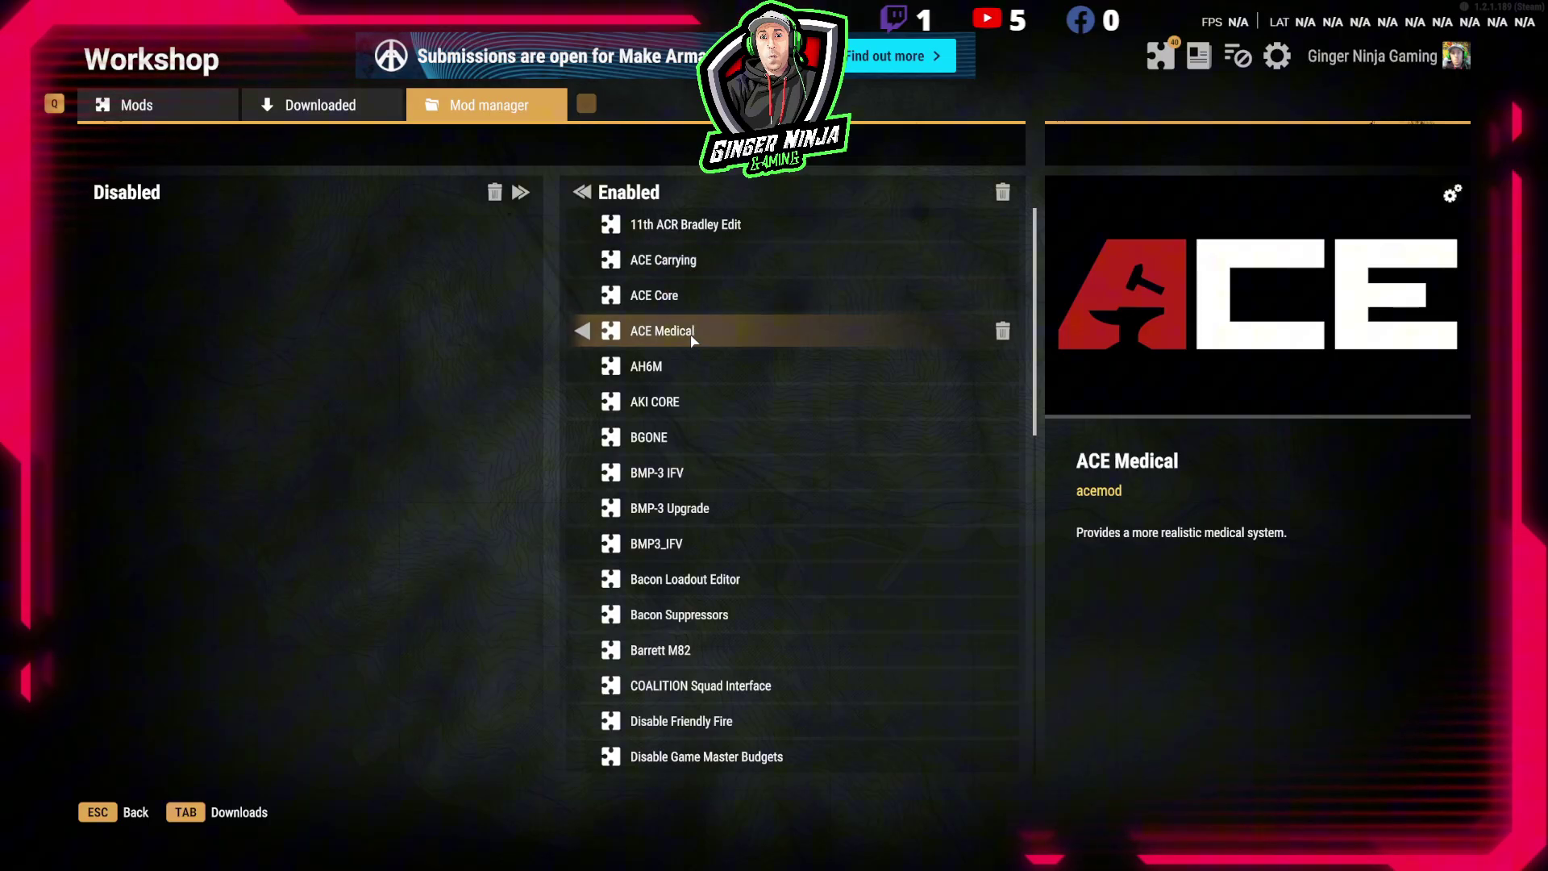
Step: Review the enabled mods through the end of the list and view the Worthy Islands mod's overview
{"action": "scroll", "coordinate": [692, 342], "scroll_direction": "down", "scroll_amount": 2}
{"action": "scroll", "coordinate": [695, 365], "scroll_direction": "down", "scroll_amount": 2}
{"action": "scroll", "coordinate": [695, 367], "scroll_direction": "down", "scroll_amount": 5}
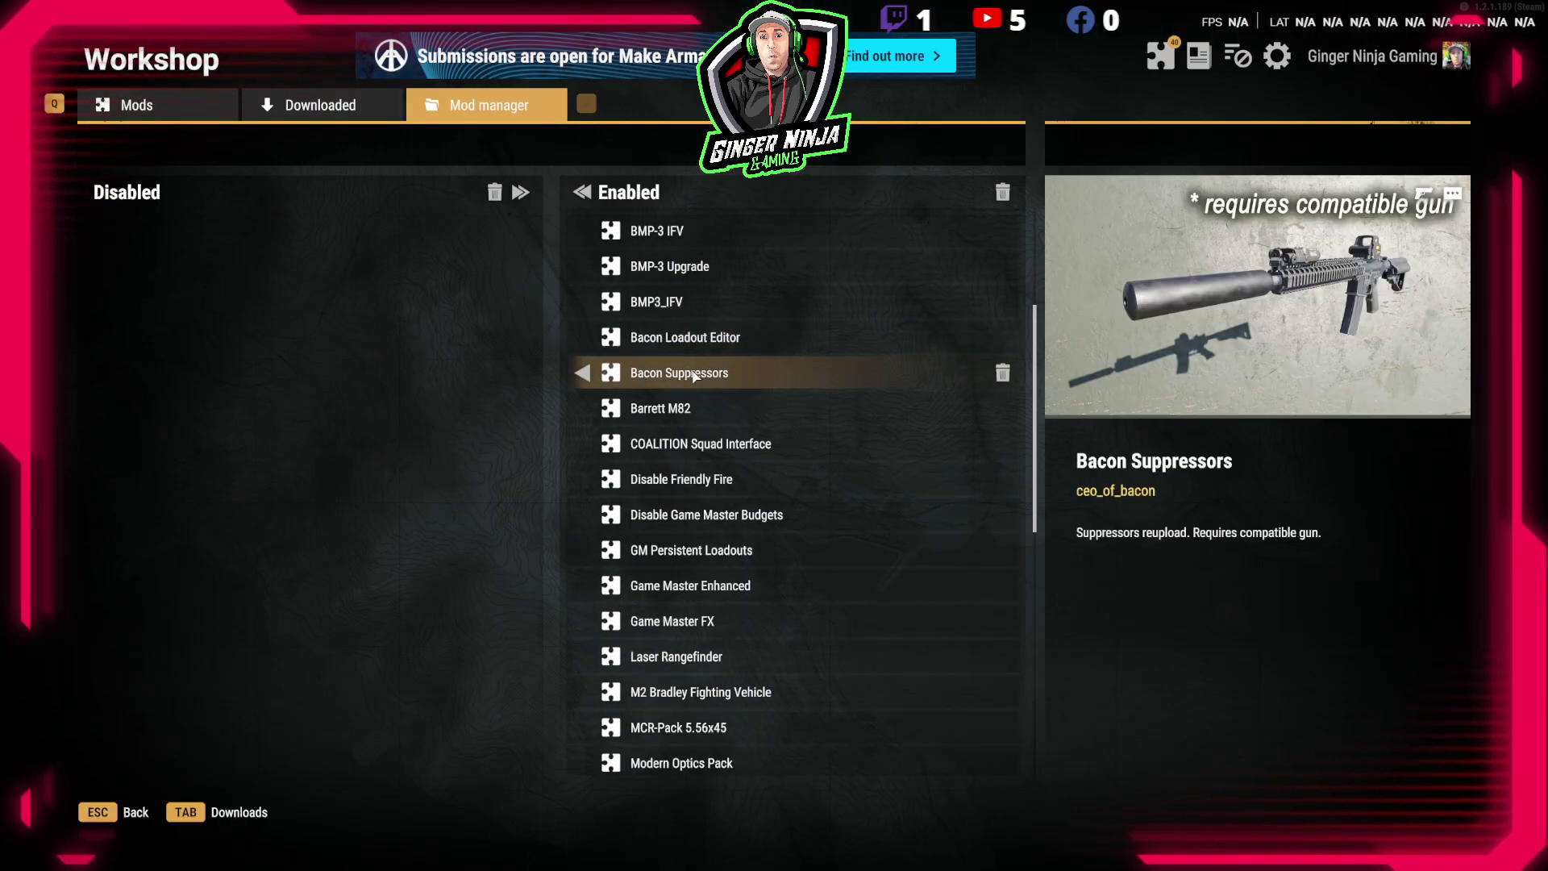
{"action": "scroll", "coordinate": [695, 375], "scroll_direction": "down", "scroll_amount": 5}
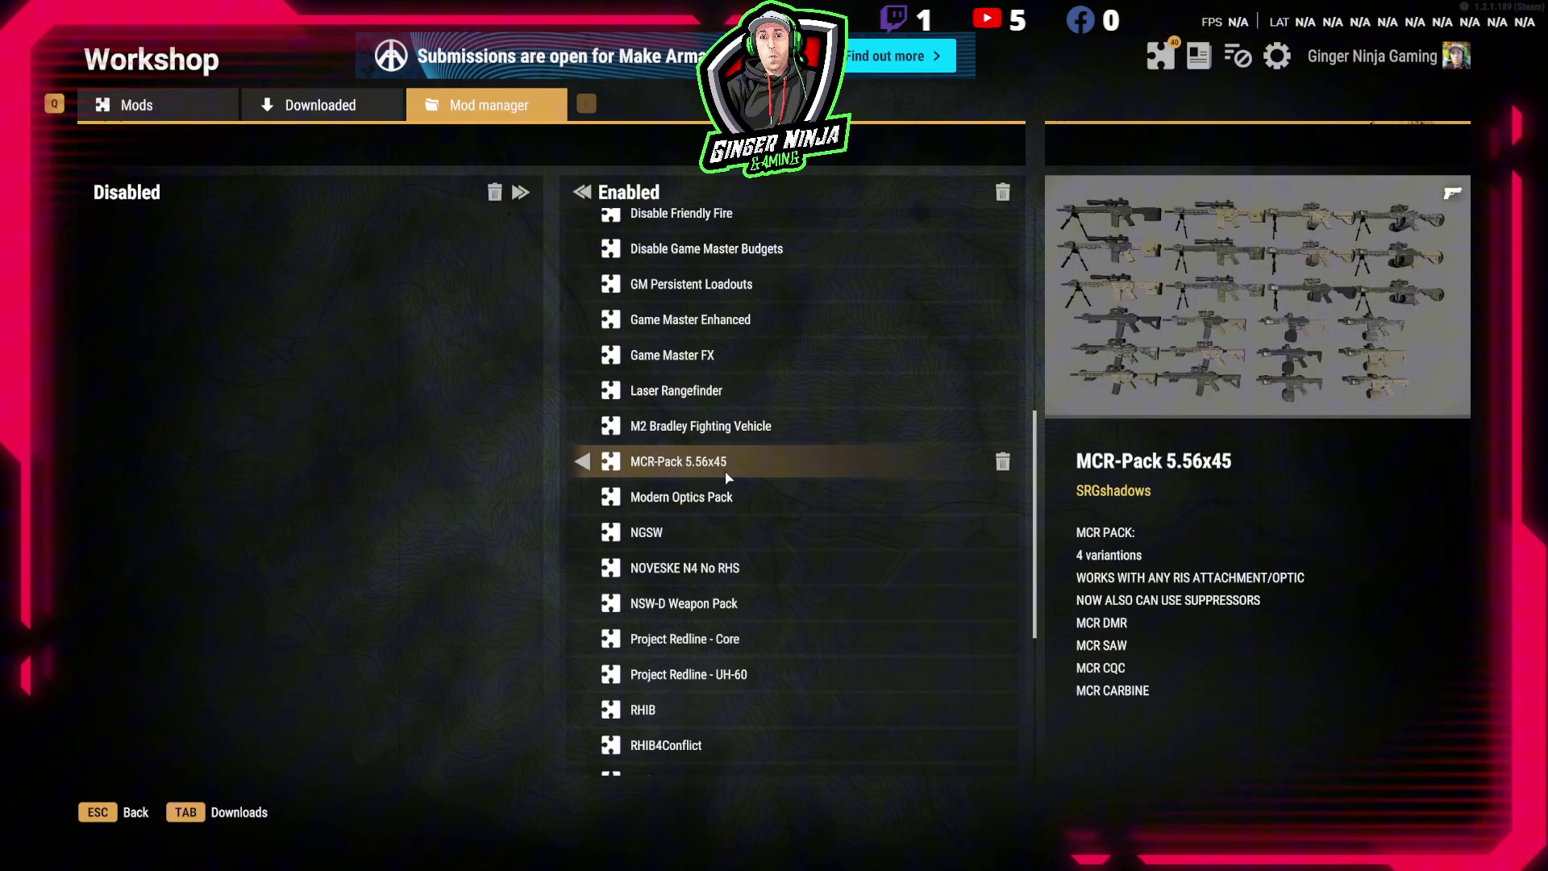
{"action": "scroll", "coordinate": [757, 616], "scroll_direction": "down", "scroll_amount": 7}
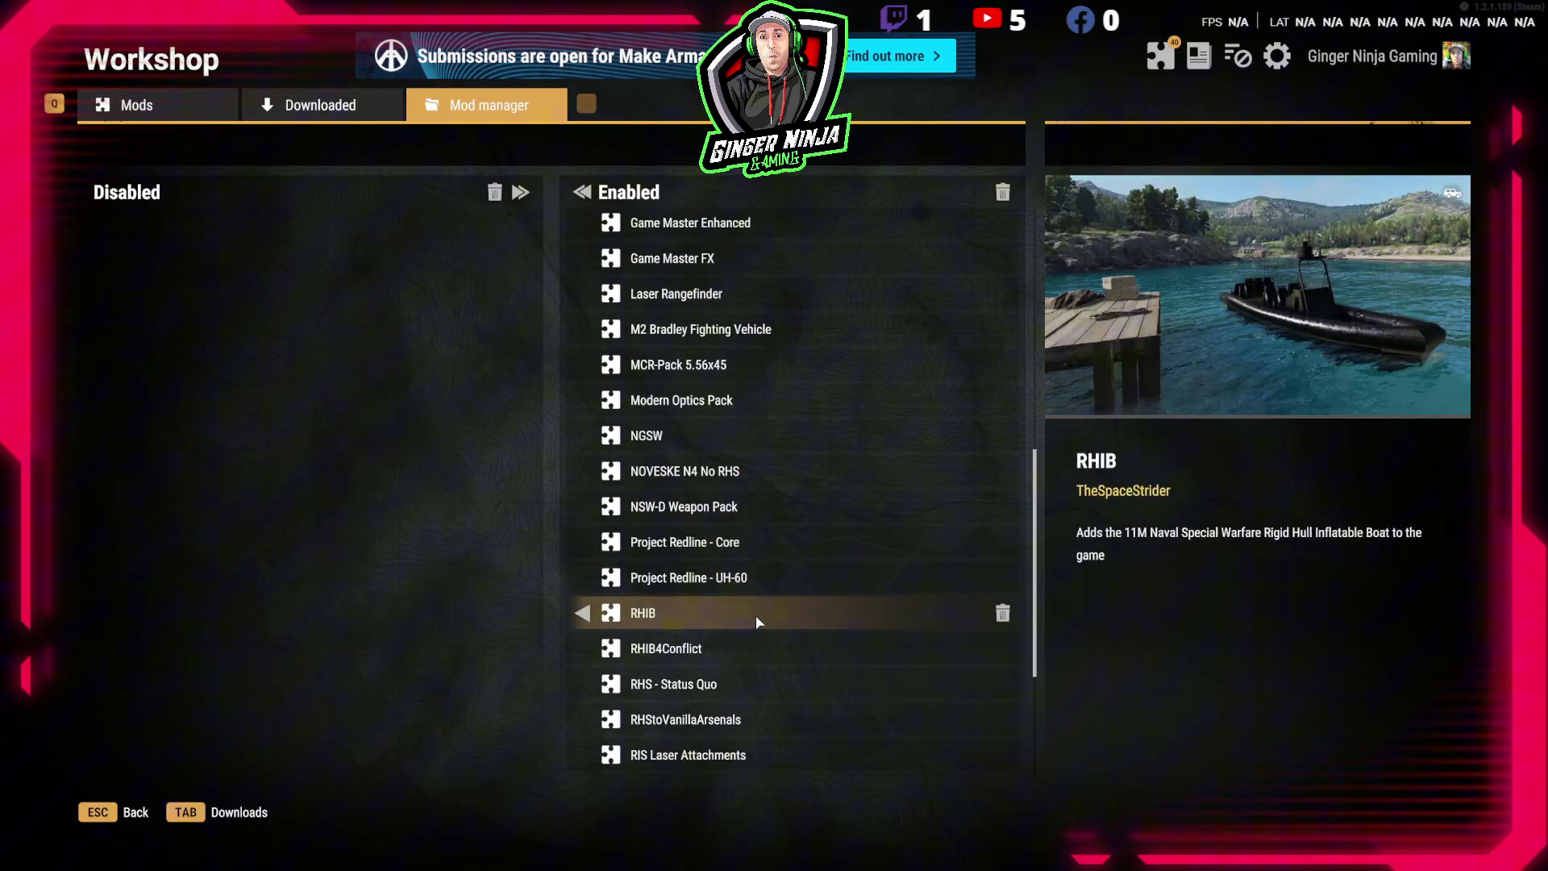
{"action": "scroll", "coordinate": [754, 637], "scroll_direction": "down", "scroll_amount": 3}
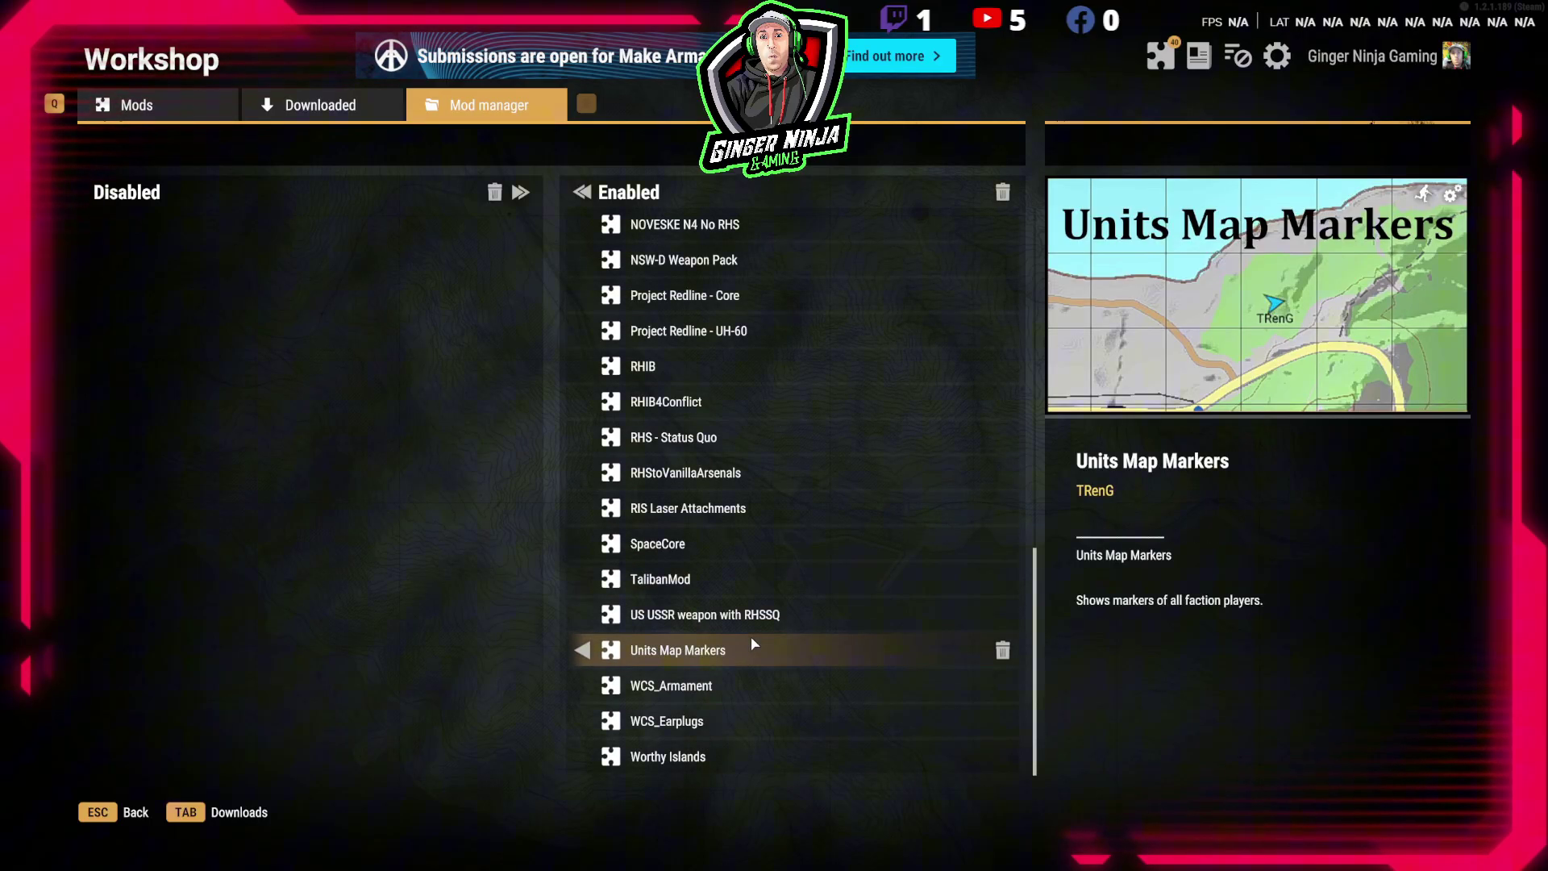
{"action": "scroll", "coordinate": [758, 763], "scroll_direction": "down", "scroll_amount": 1}
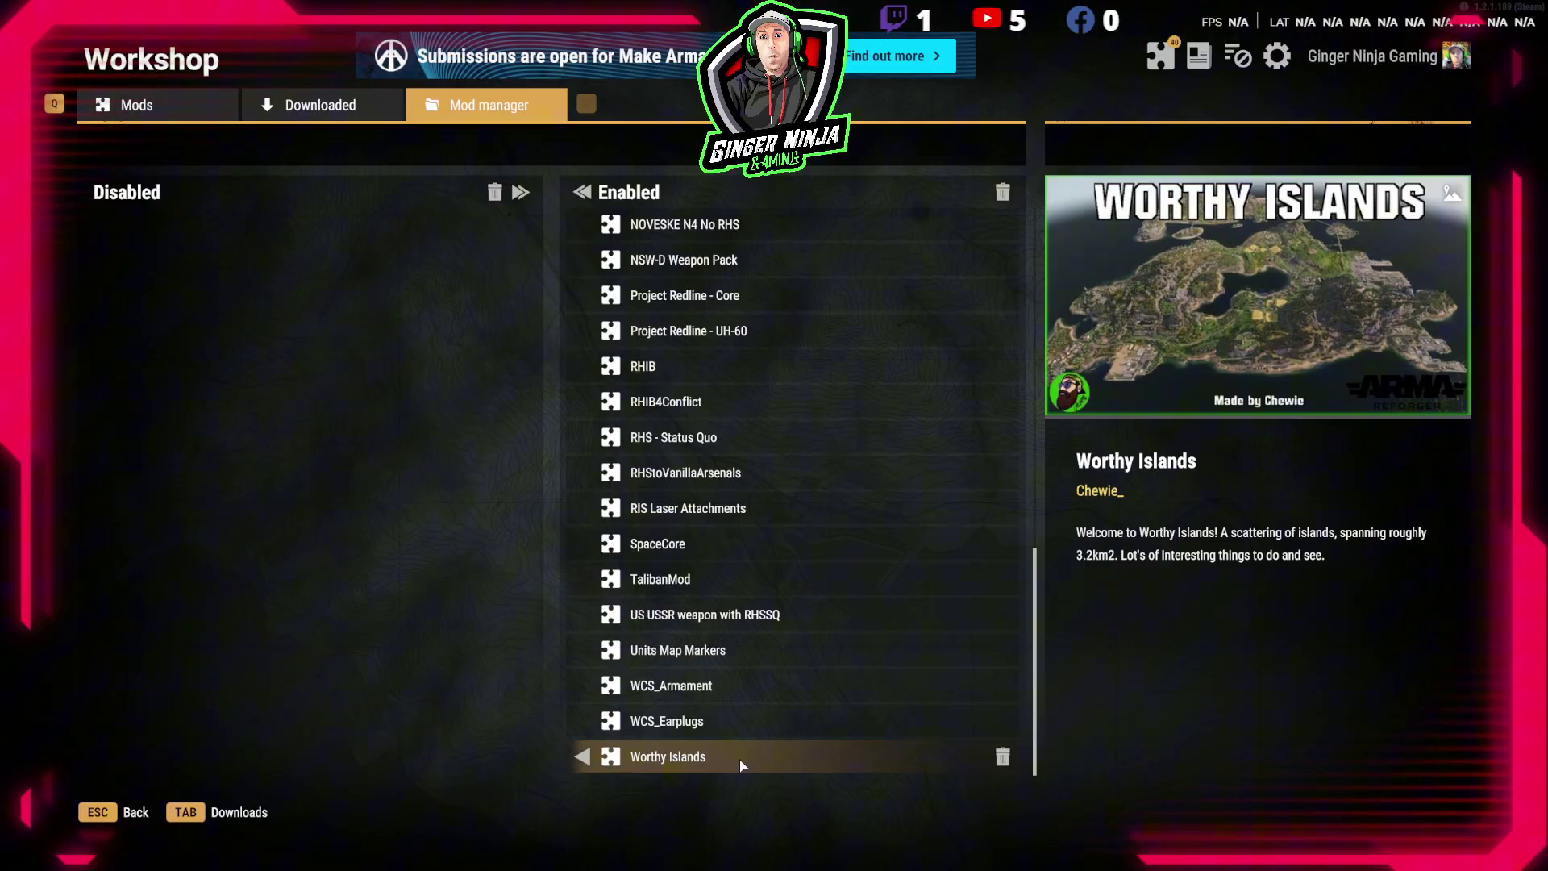
{"action": "left_click", "coordinate": [675, 762]}
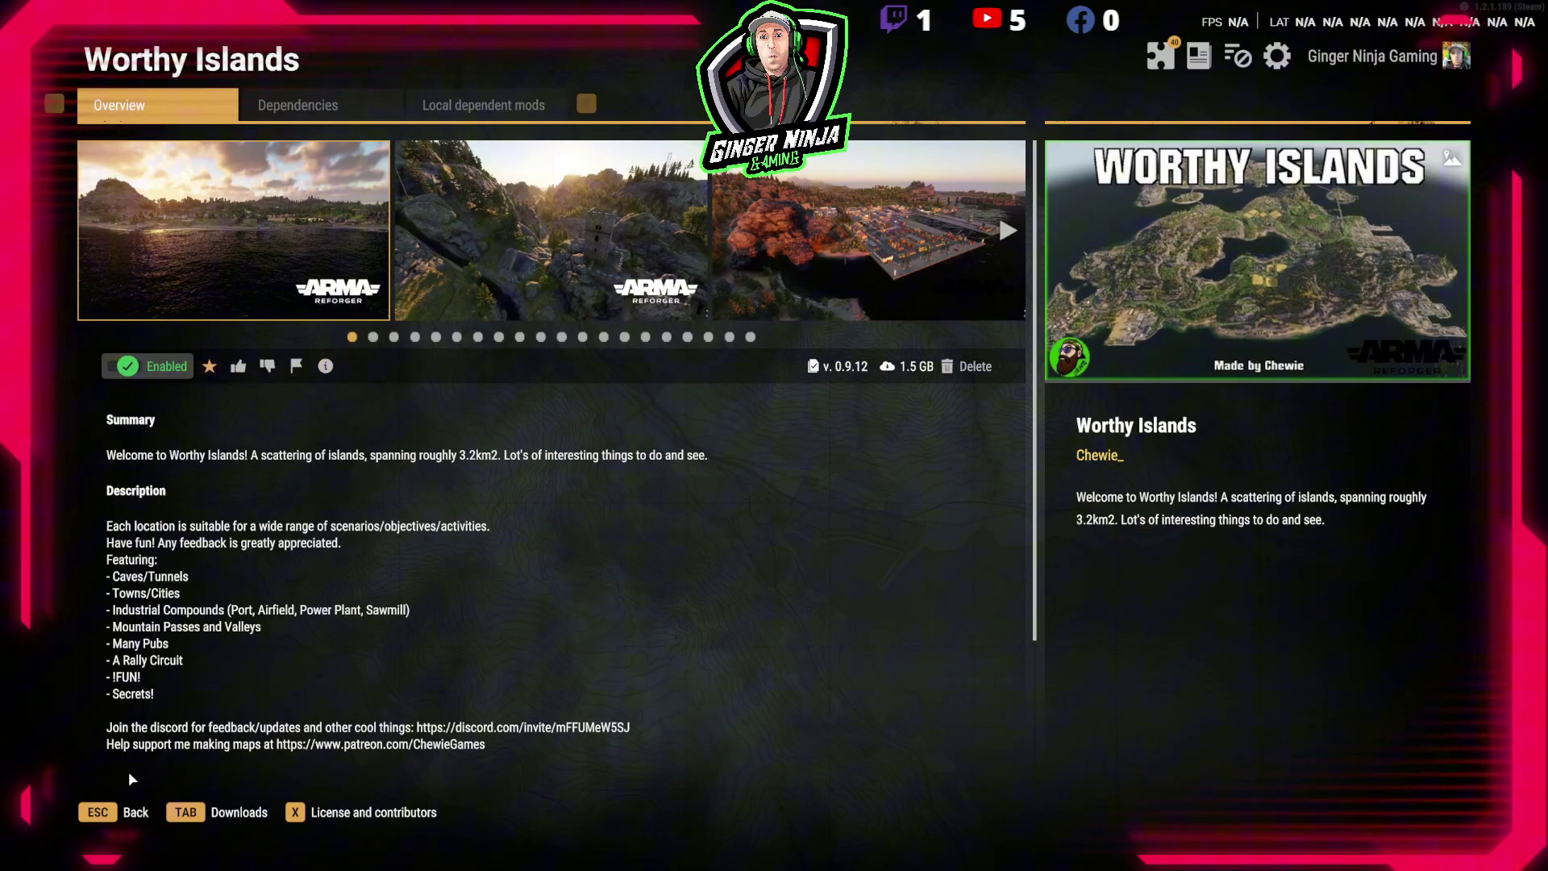
{"action": "key", "text": "Escape"}
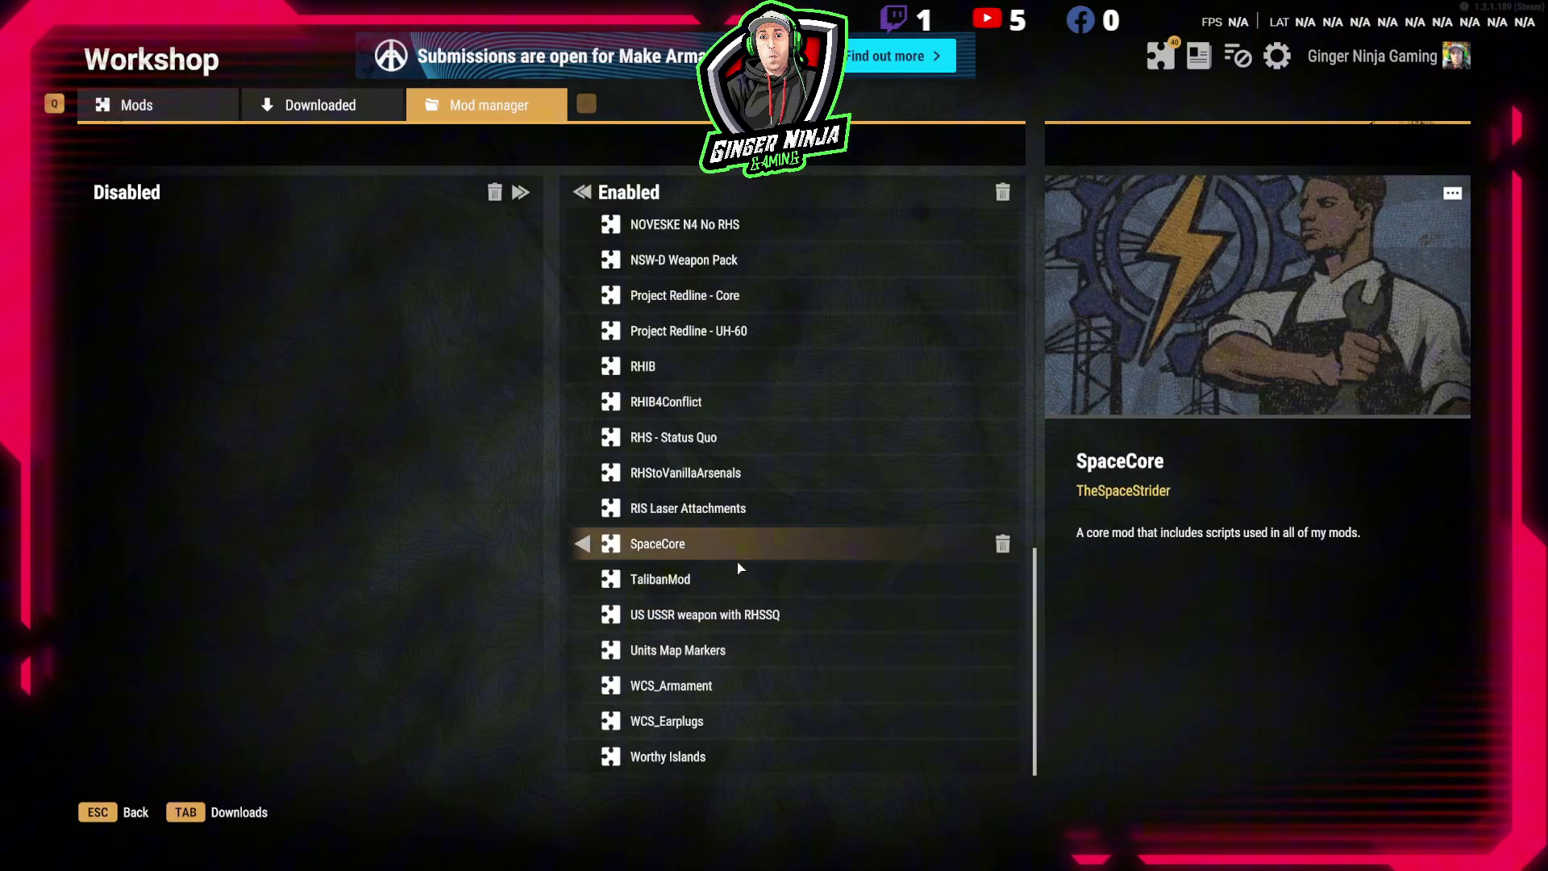
Step: View the Barrett M82 mod's overview and the dependencies it requires, and return to the enabled mods
{"action": "scroll", "coordinate": [733, 618], "scroll_direction": "up", "scroll_amount": 1}
{"action": "scroll", "coordinate": [733, 601], "scroll_direction": "up", "scroll_amount": 7}
{"action": "scroll", "coordinate": [730, 407], "scroll_direction": "up", "scroll_amount": 4}
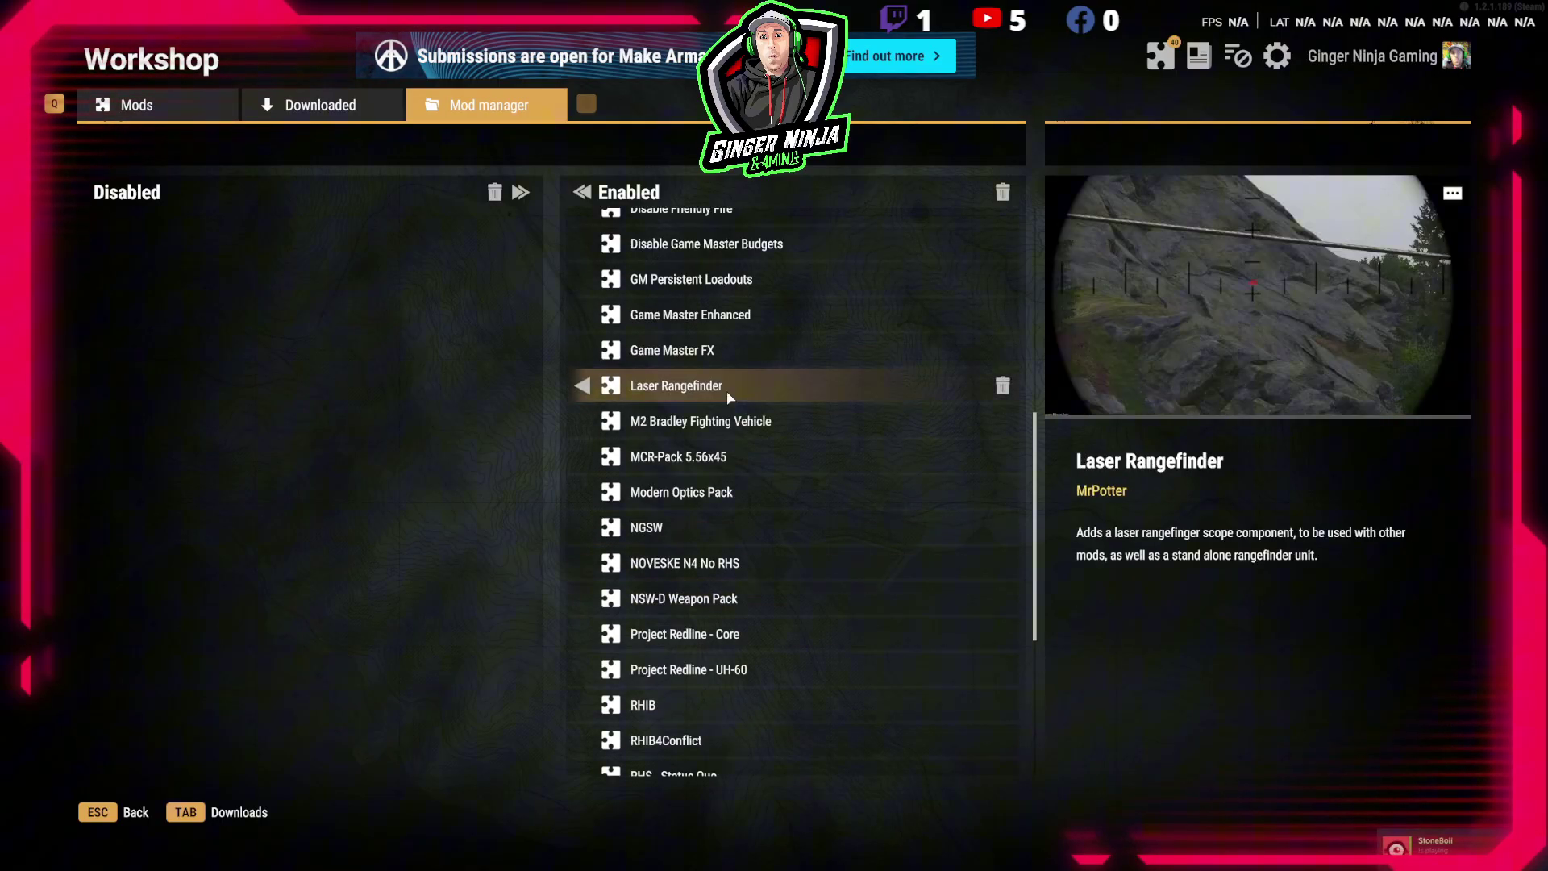
{"action": "scroll", "coordinate": [730, 347], "scroll_direction": "up", "scroll_amount": 2}
{"action": "left_click", "coordinate": [716, 315]}
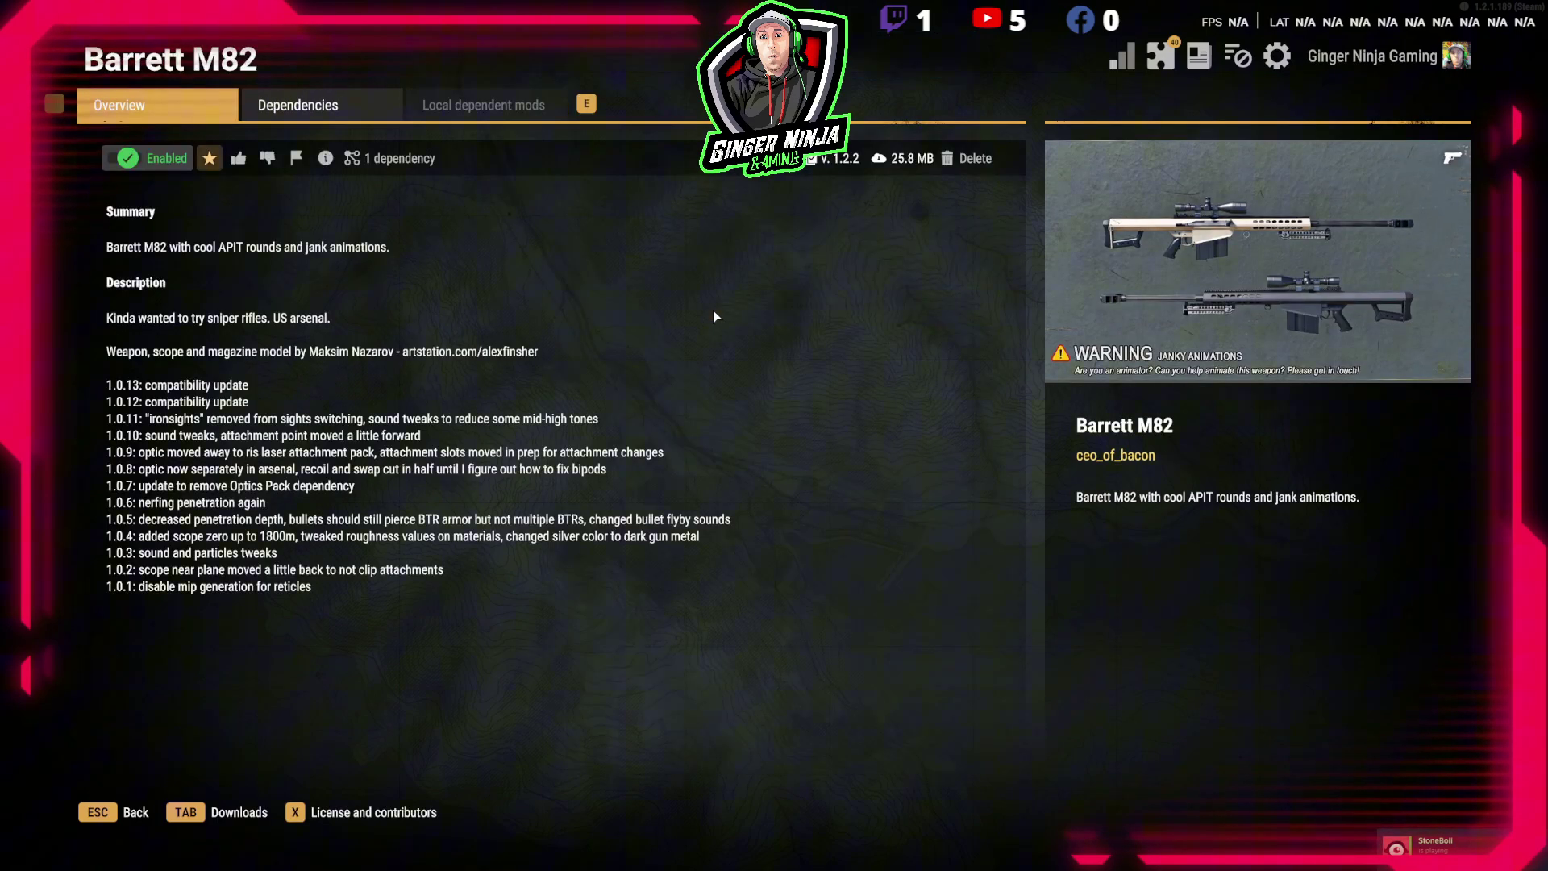
{"action": "left_click", "coordinate": [396, 161]}
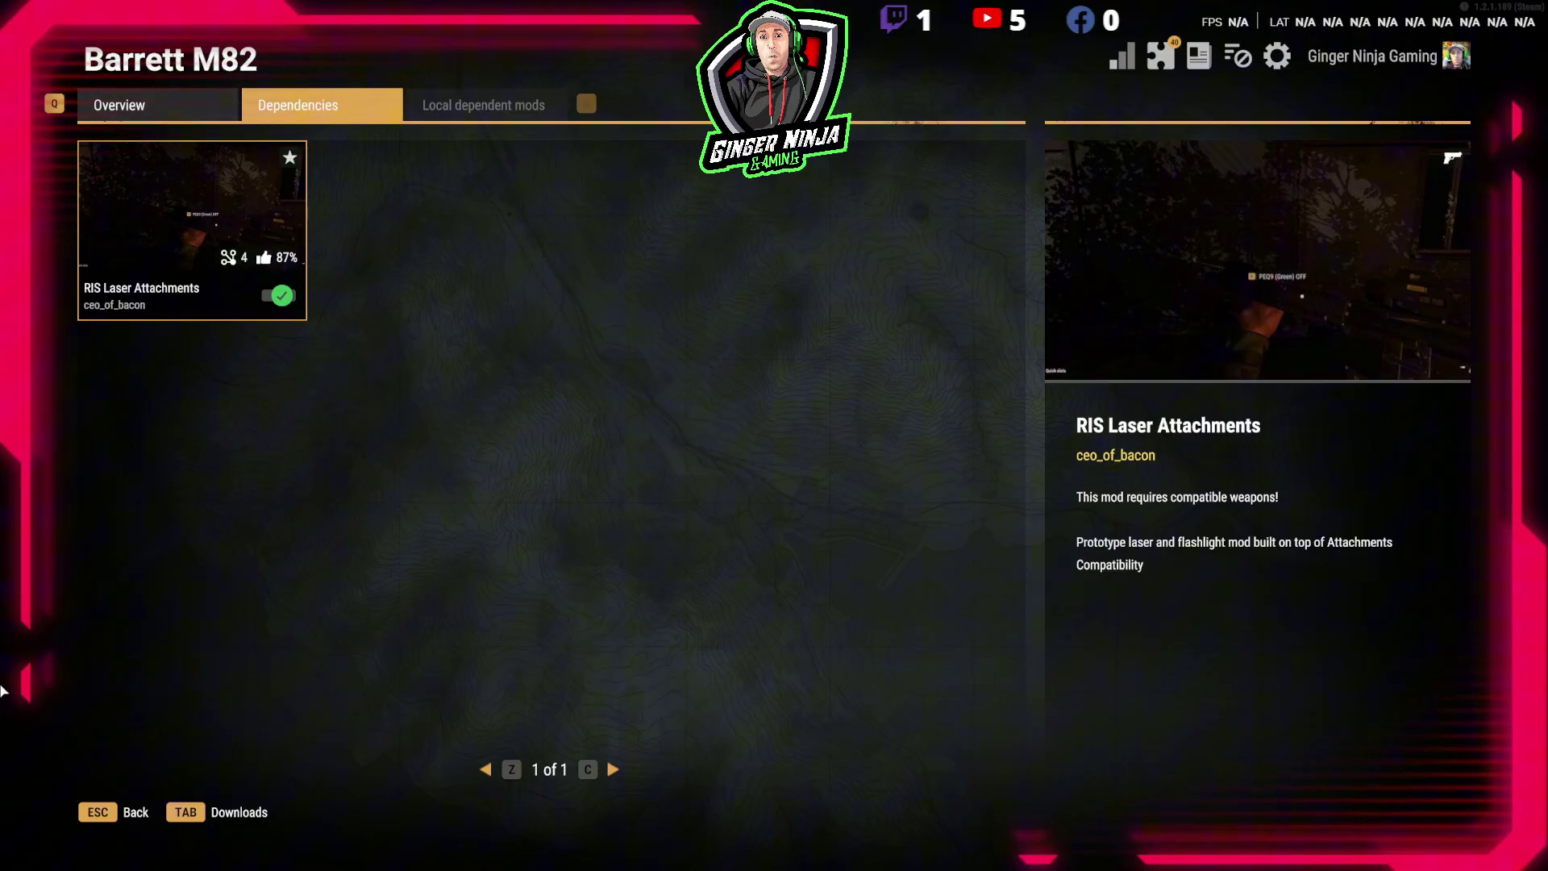
{"action": "key", "text": "Escape"}
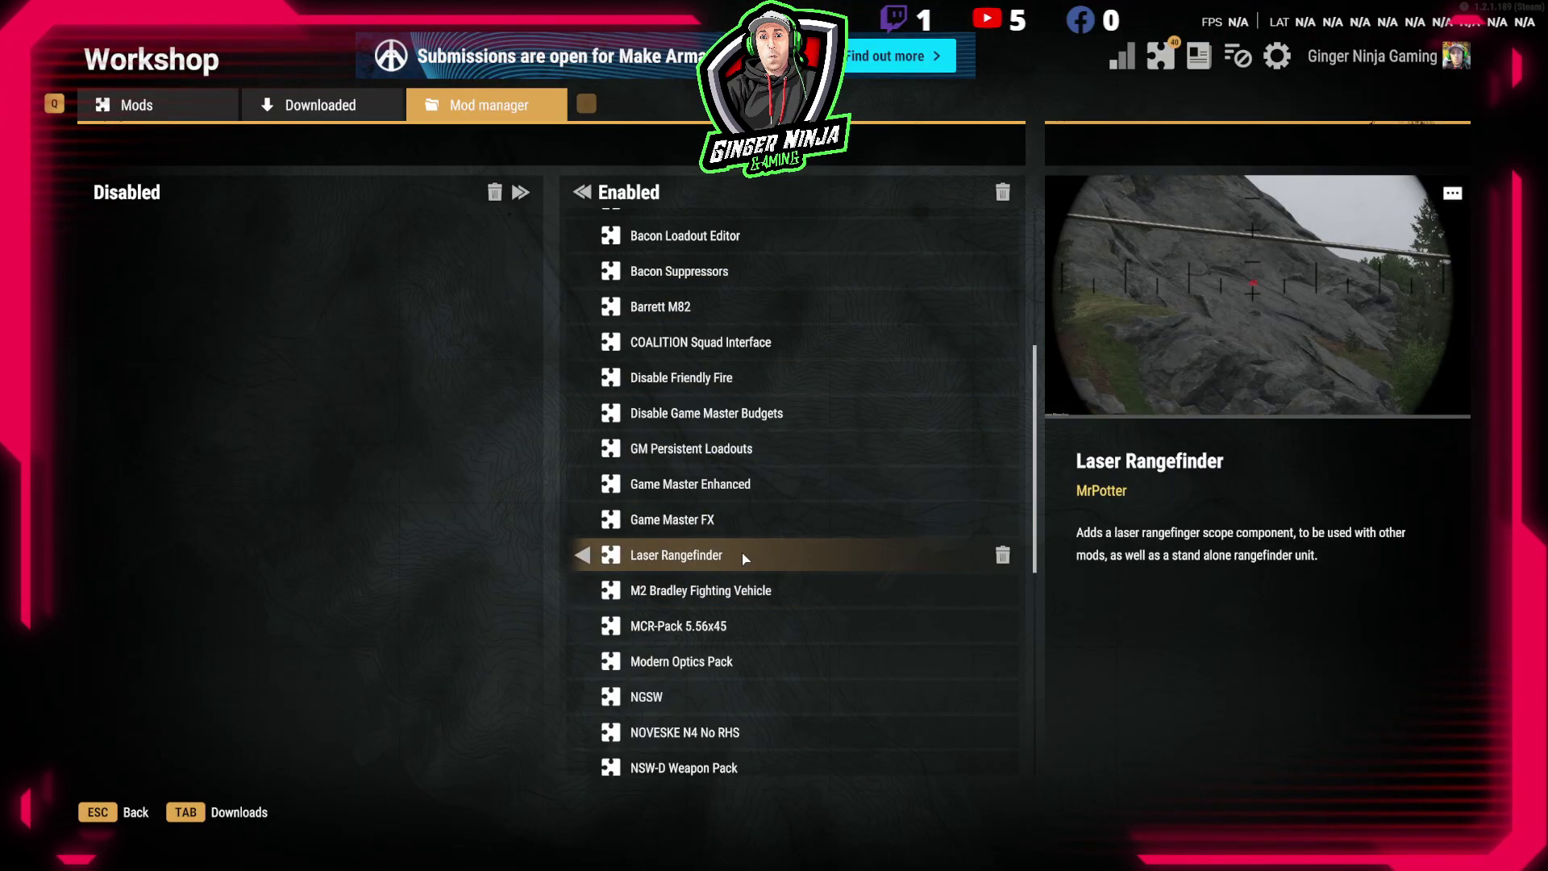
Step: Look through the first half of the enabled mods list once more and leave the workshop
{"action": "scroll", "coordinate": [742, 555], "scroll_direction": "up", "scroll_amount": 2}
{"action": "scroll", "coordinate": [742, 557], "scroll_direction": "up", "scroll_amount": 4}
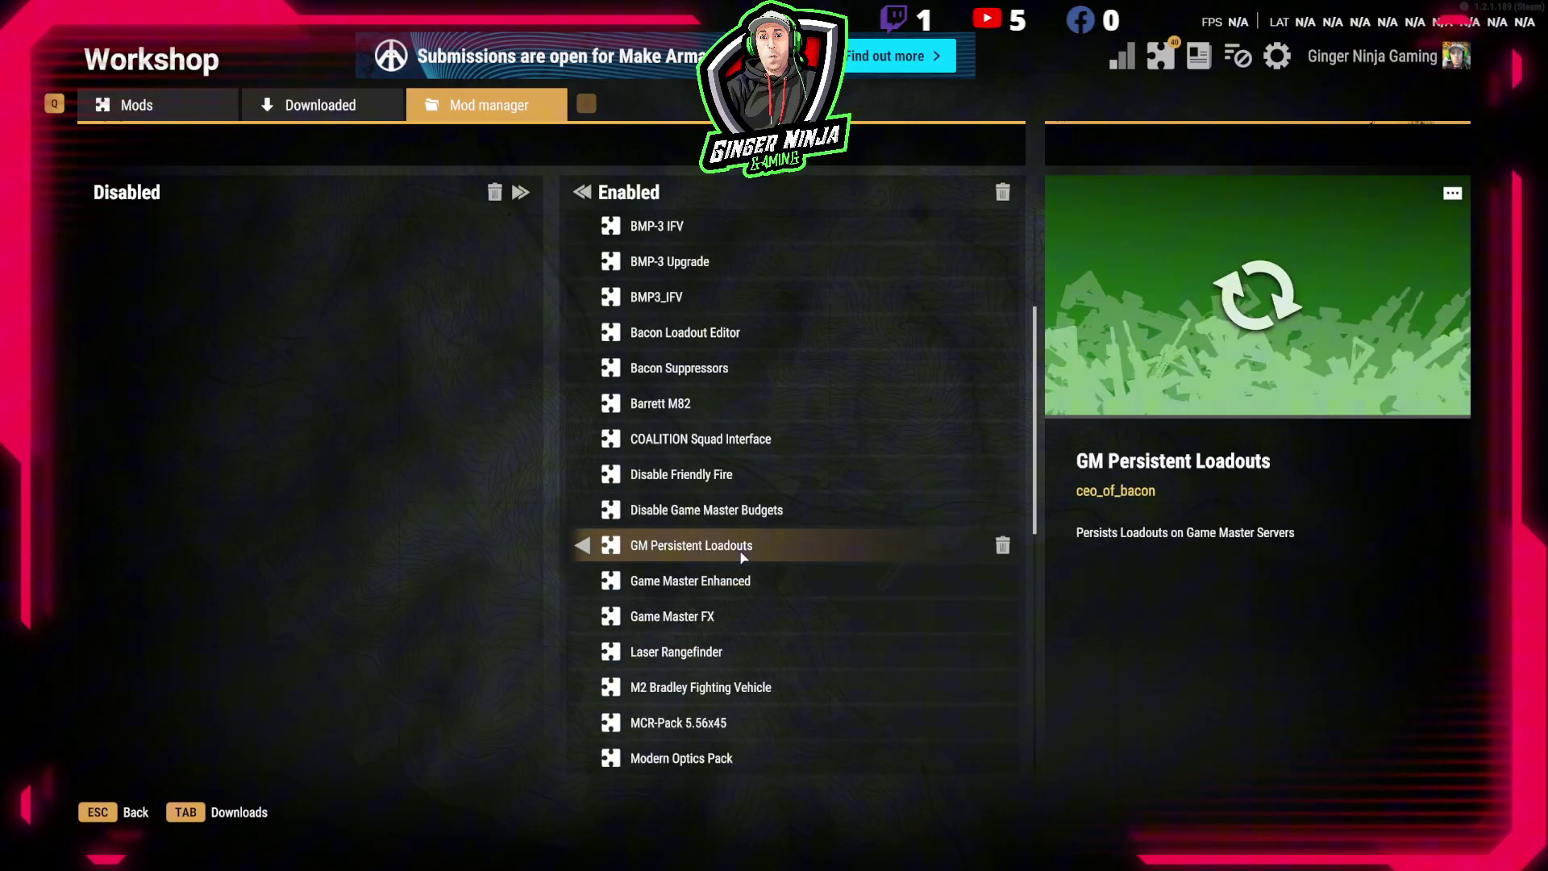
{"action": "scroll", "coordinate": [743, 557], "scroll_direction": "up", "scroll_amount": 4}
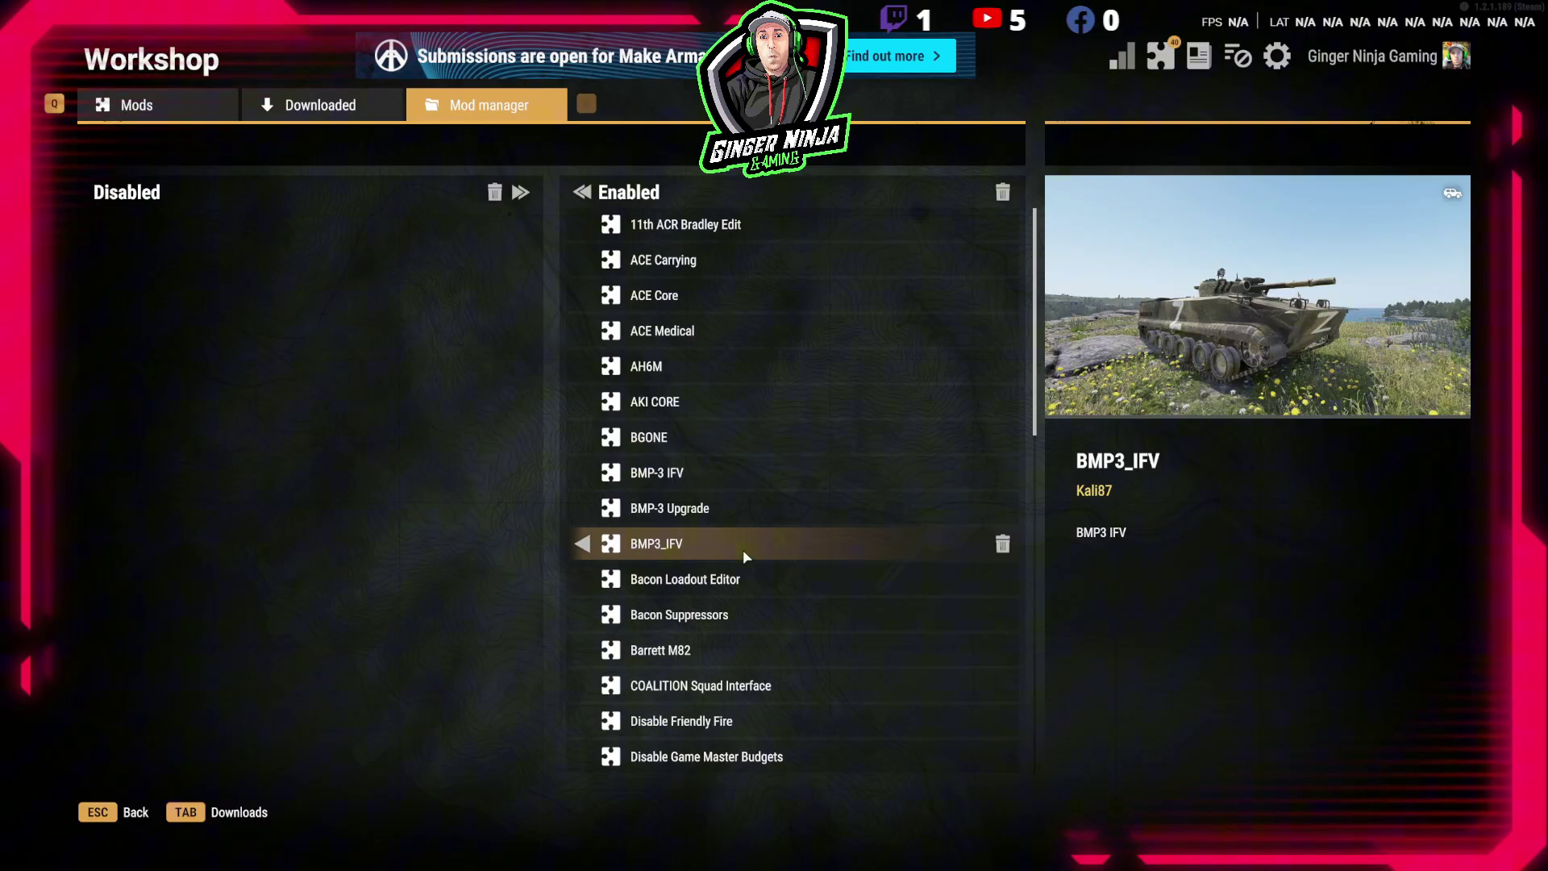
{"action": "scroll", "coordinate": [743, 556], "scroll_direction": "down", "scroll_amount": 2}
{"action": "scroll", "coordinate": [734, 563], "scroll_direction": "down", "scroll_amount": 2}
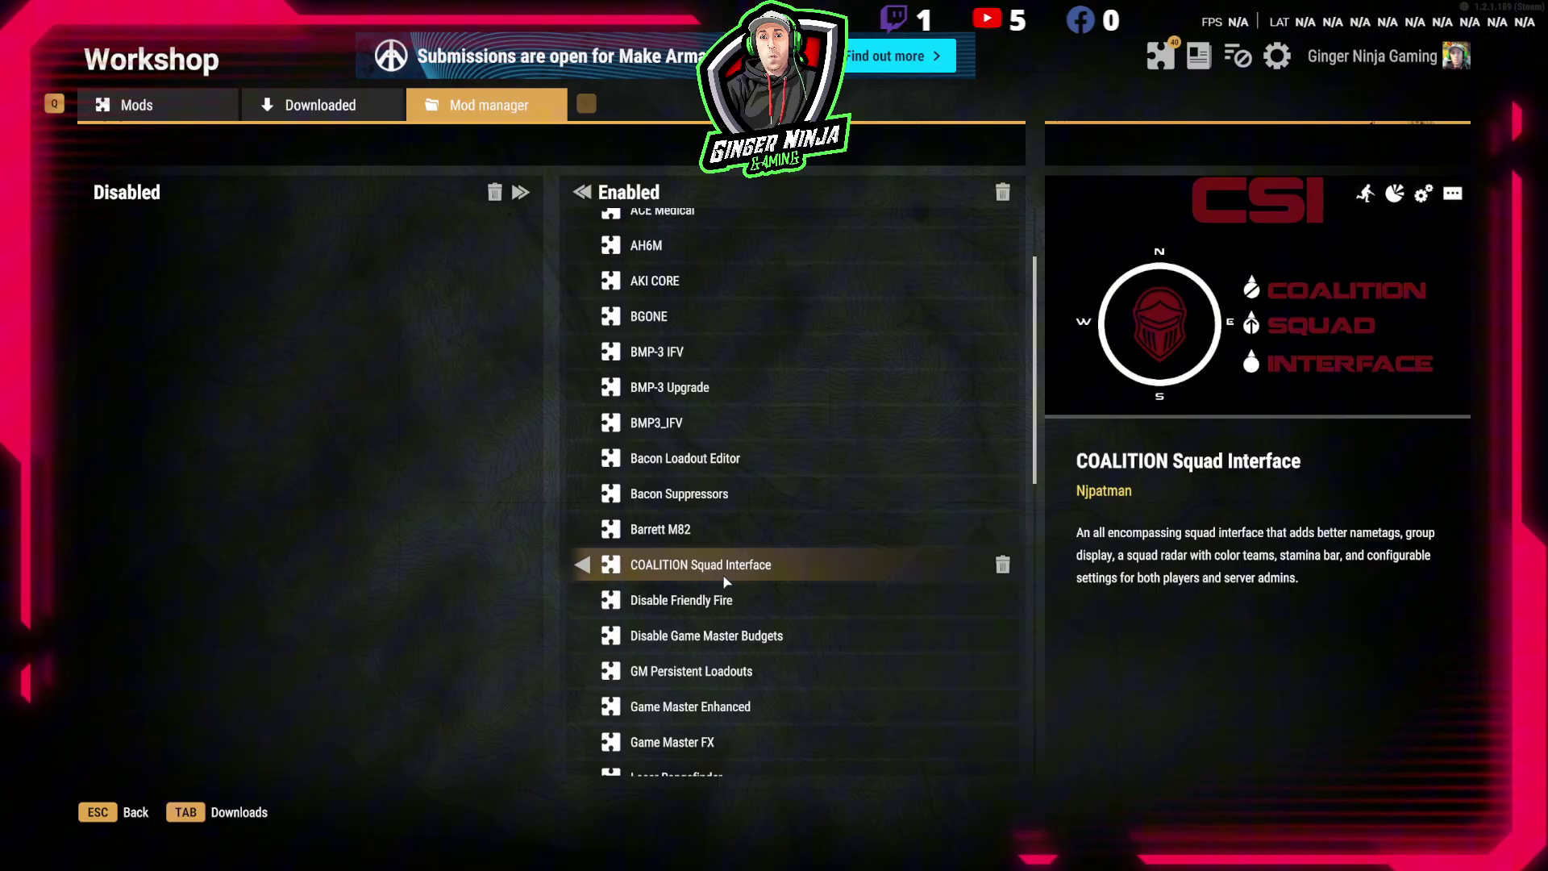
{"action": "scroll", "coordinate": [721, 578], "scroll_direction": "down", "scroll_amount": 5}
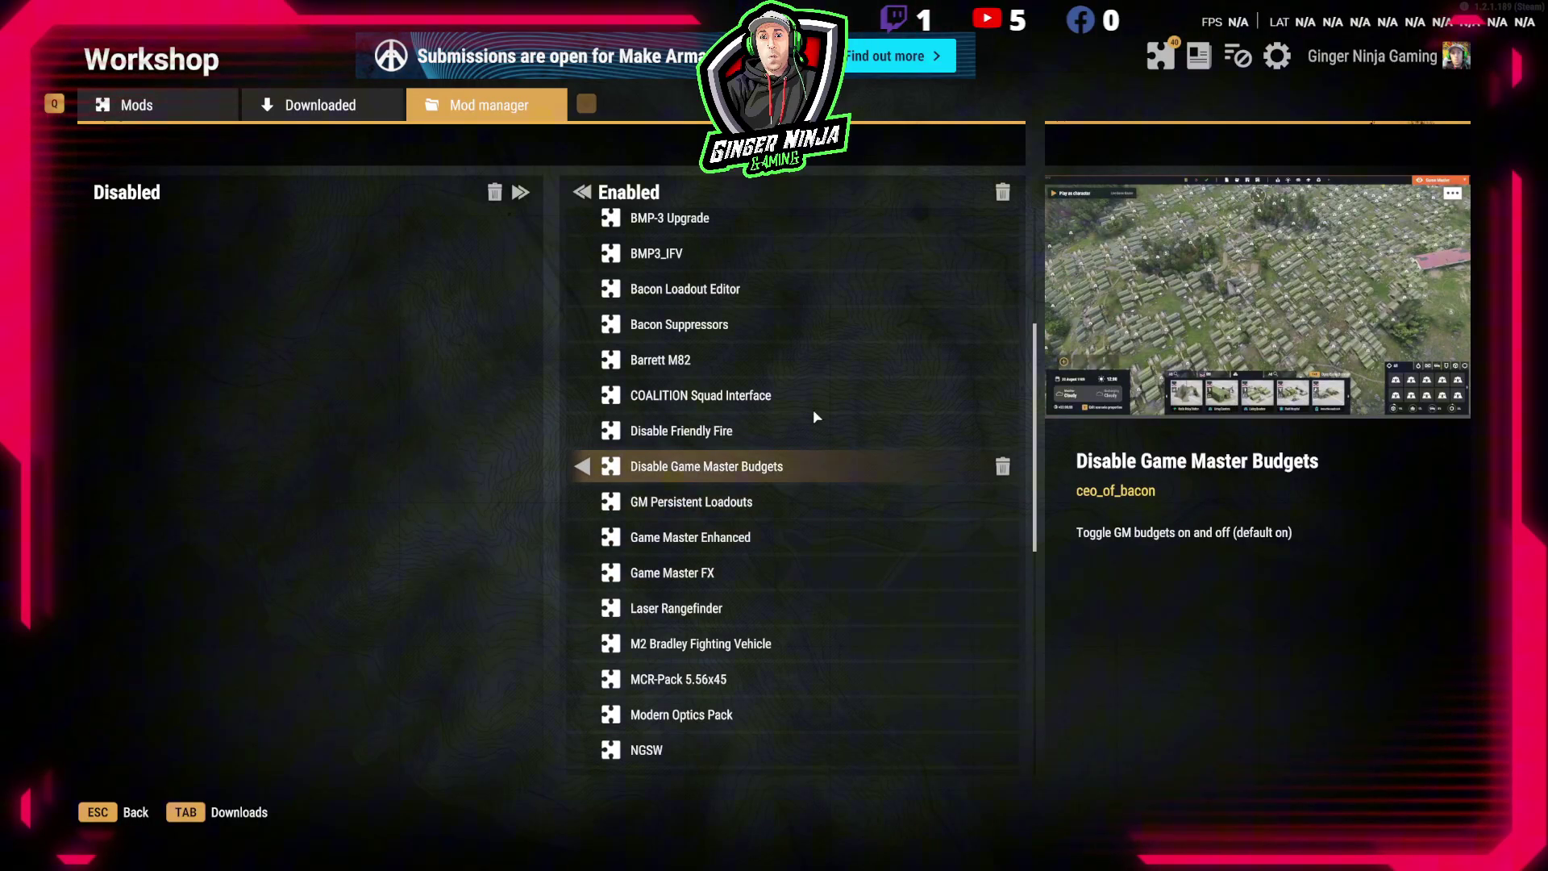
{"action": "key", "text": "Escape"}
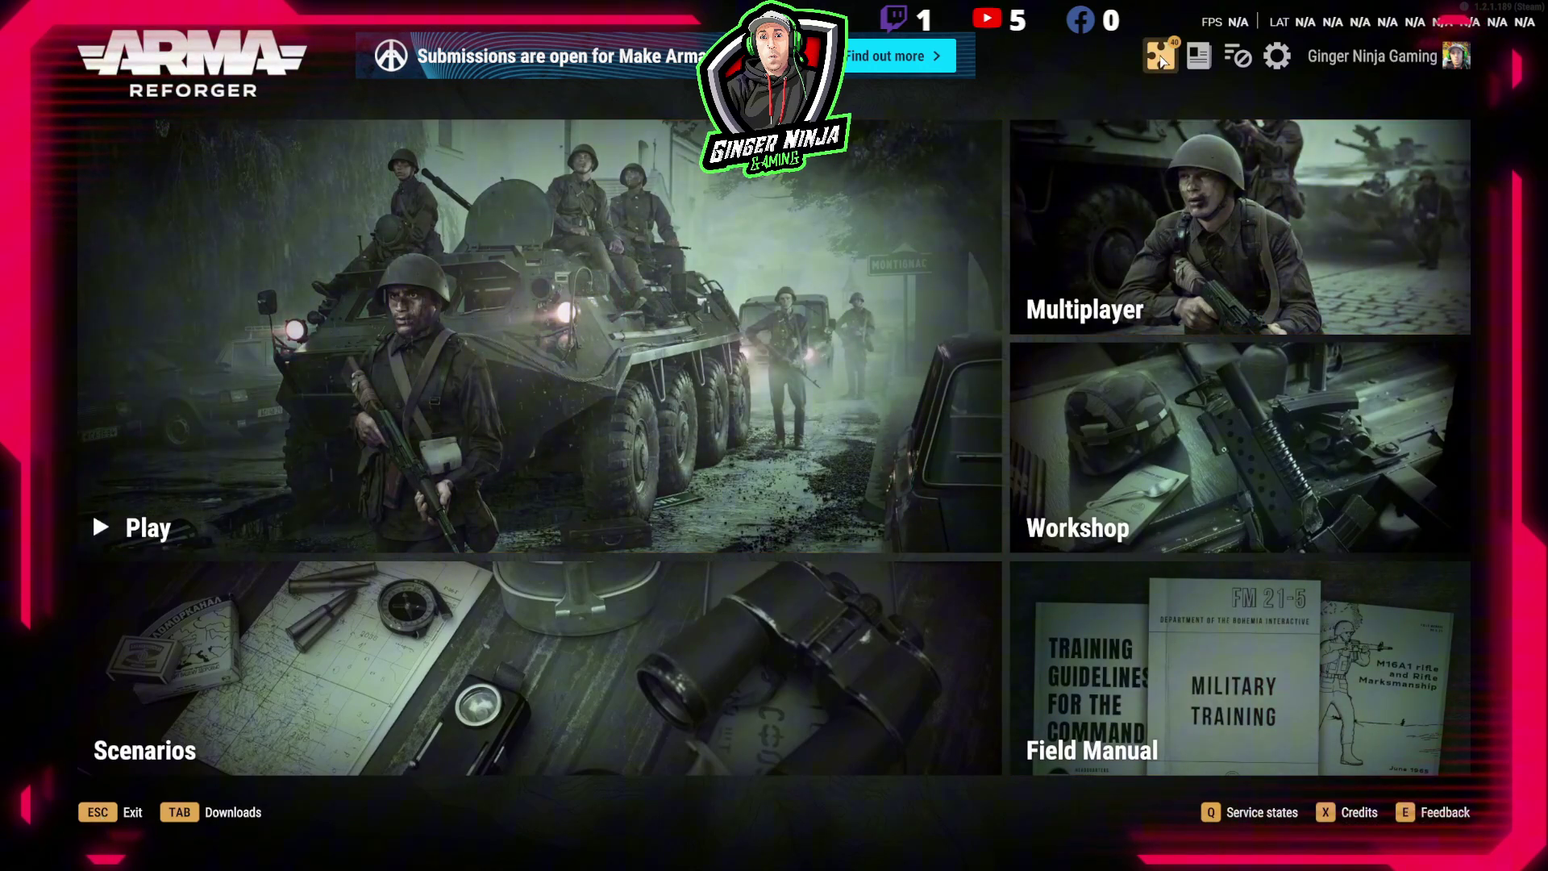
Step: Display the enabled mods as JSON in the mod presets and copy the whole list to the clipboard
{"action": "left_click", "coordinate": [1161, 54]}
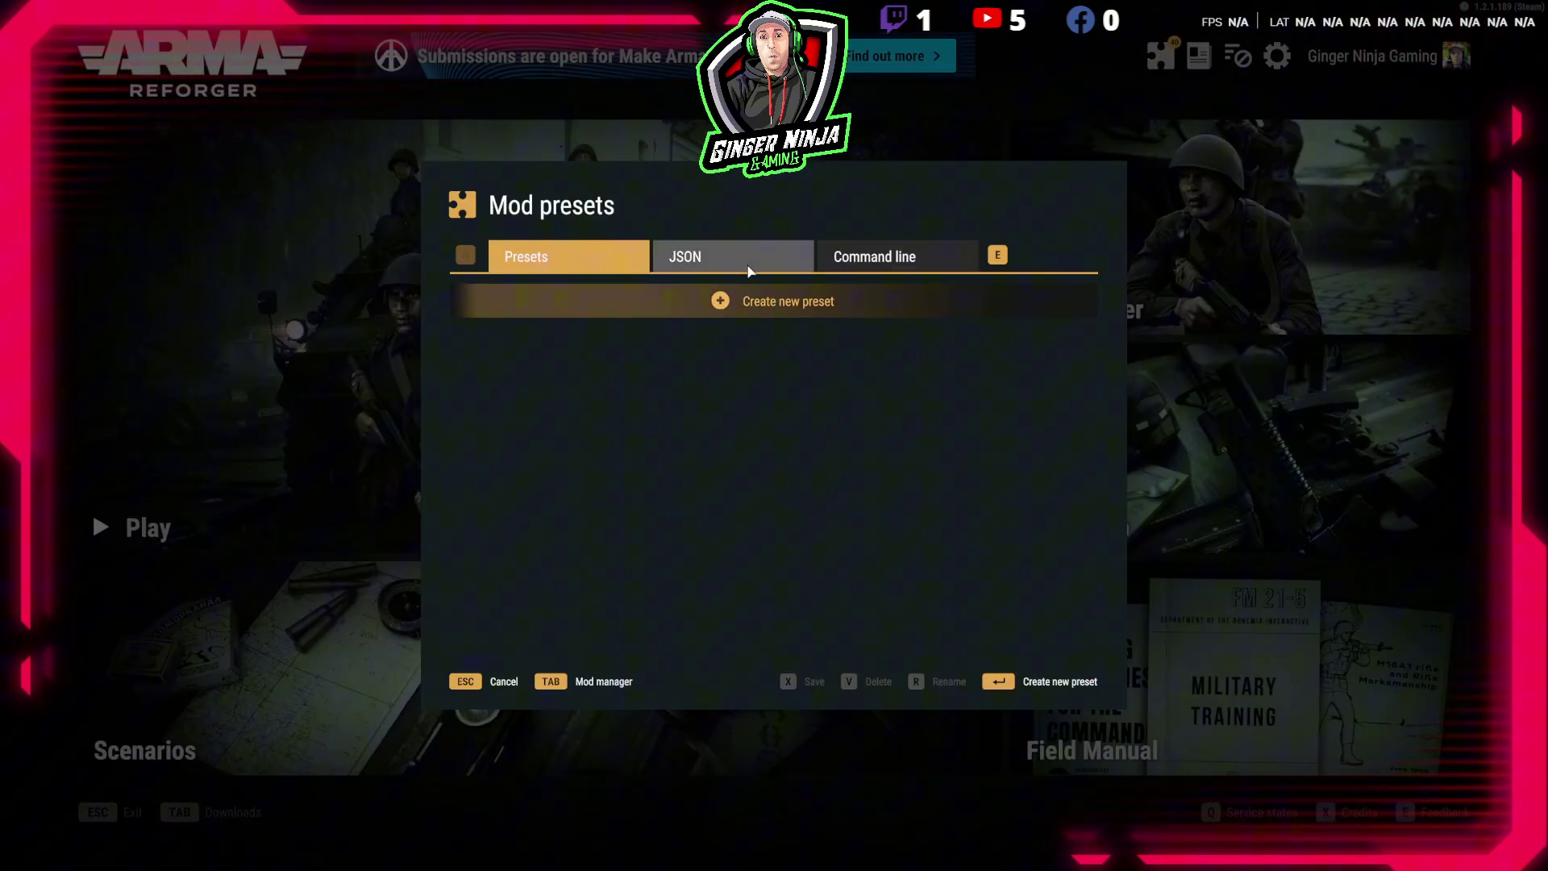
{"action": "left_click", "coordinate": [750, 271]}
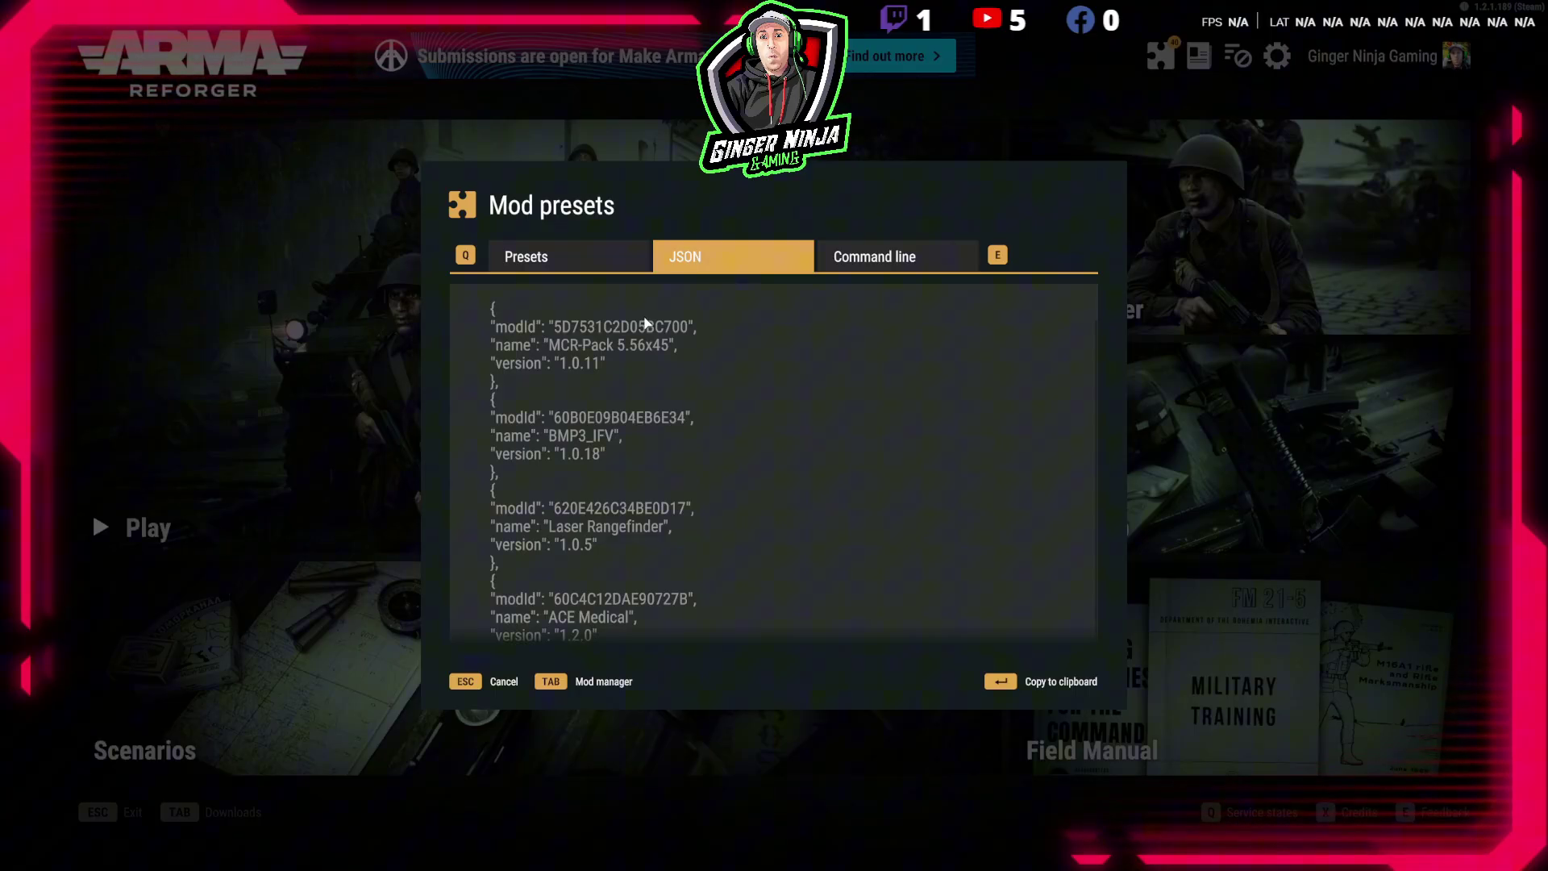
{"action": "scroll", "coordinate": [578, 517], "scroll_direction": "down", "scroll_amount": 8}
{"action": "scroll", "coordinate": [578, 517], "scroll_direction": "down", "scroll_amount": 5}
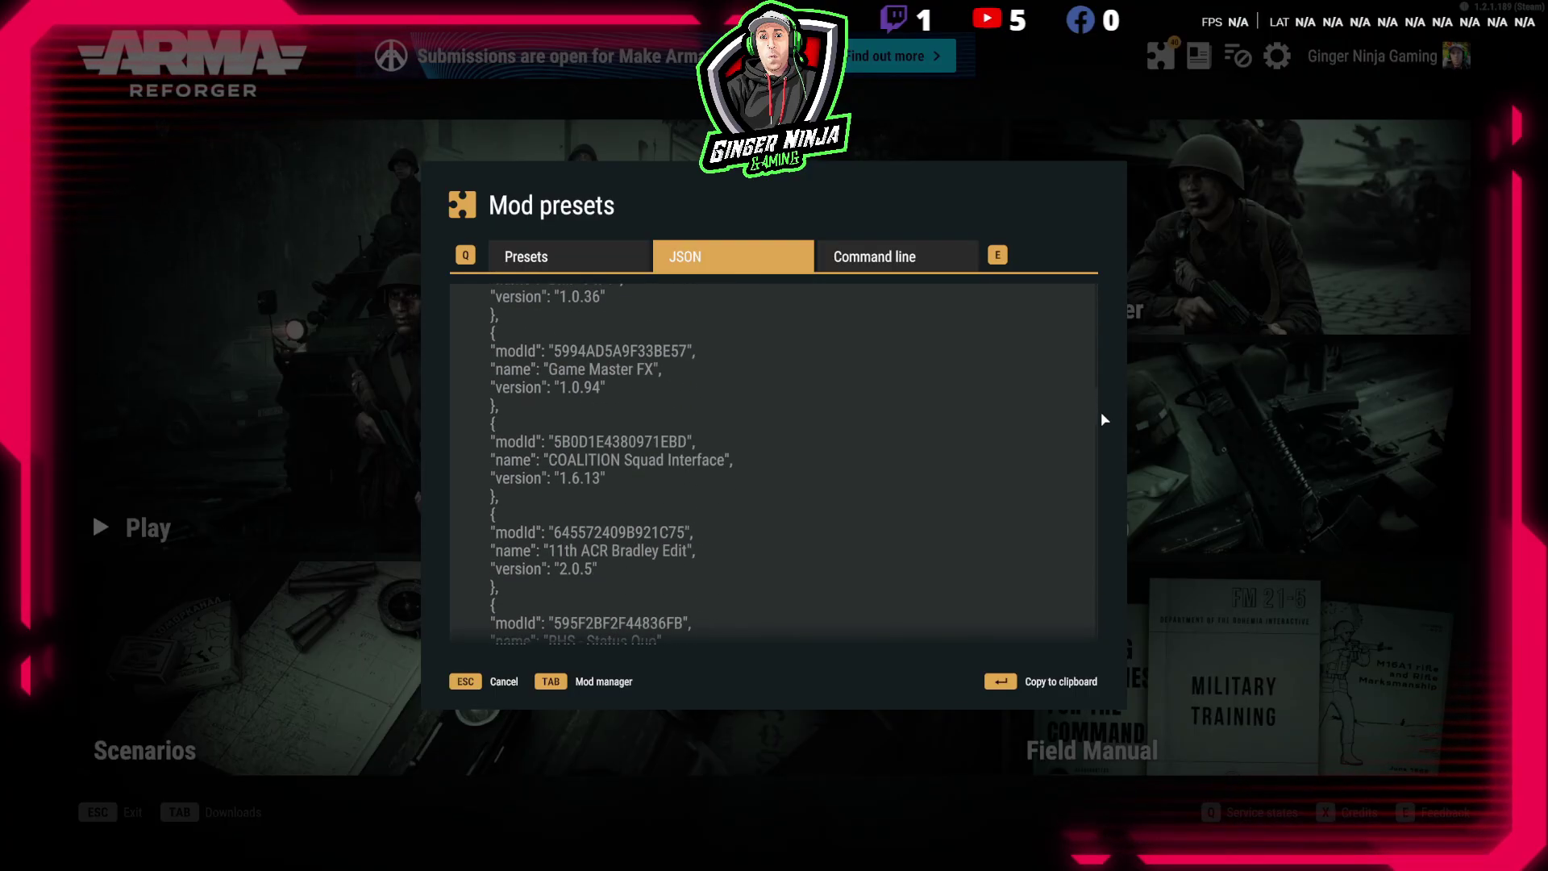
{"action": "left_click_drag", "start_coordinate": [1102, 419], "coordinate": [1078, 667]}
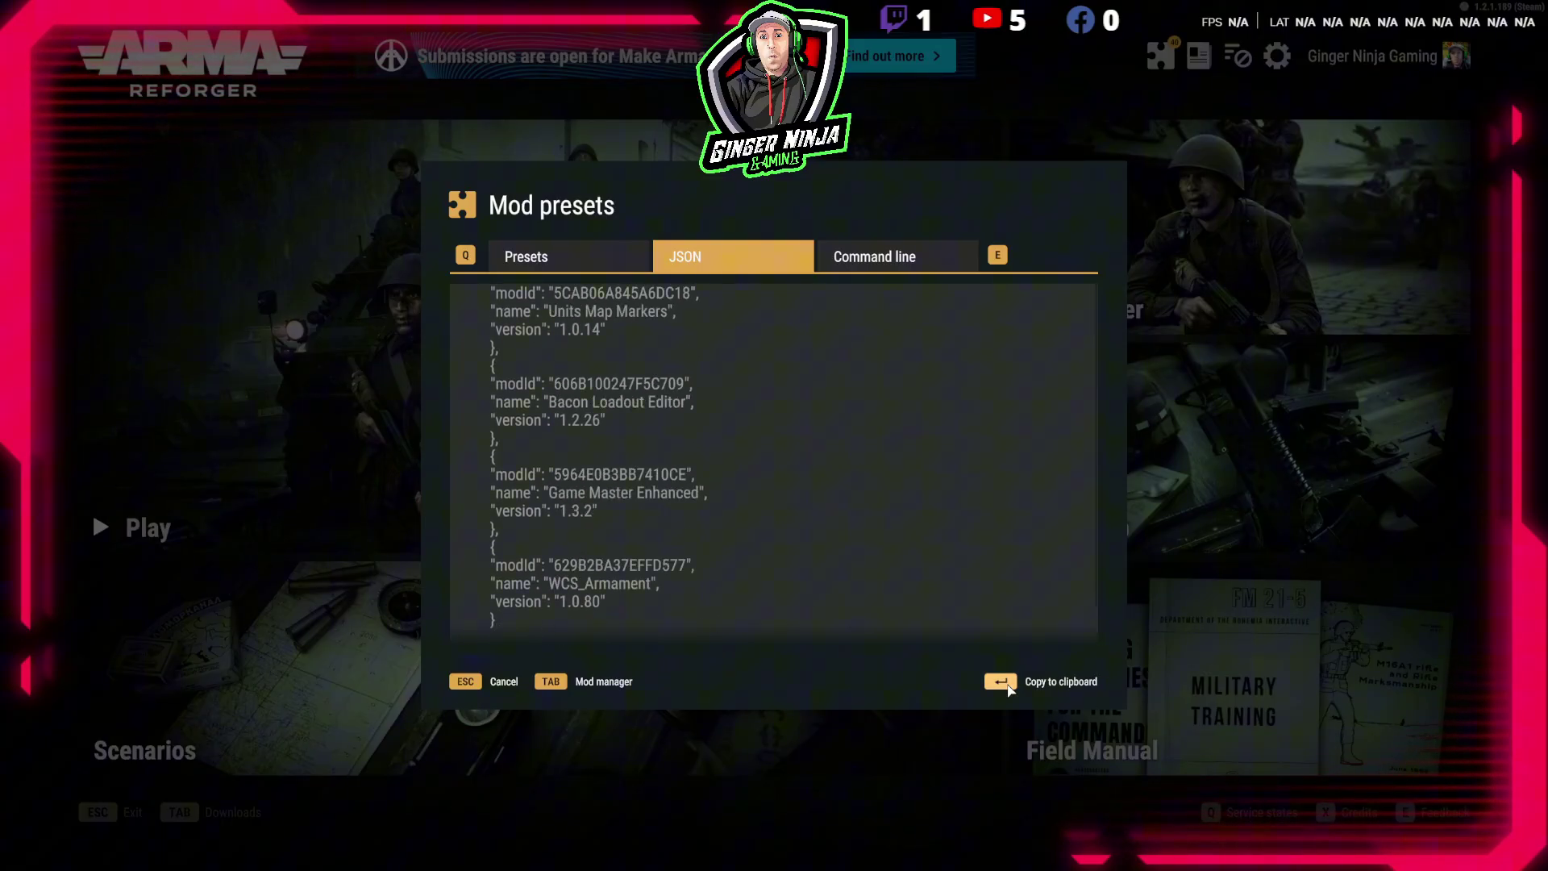
{"action": "left_click", "coordinate": [1002, 682]}
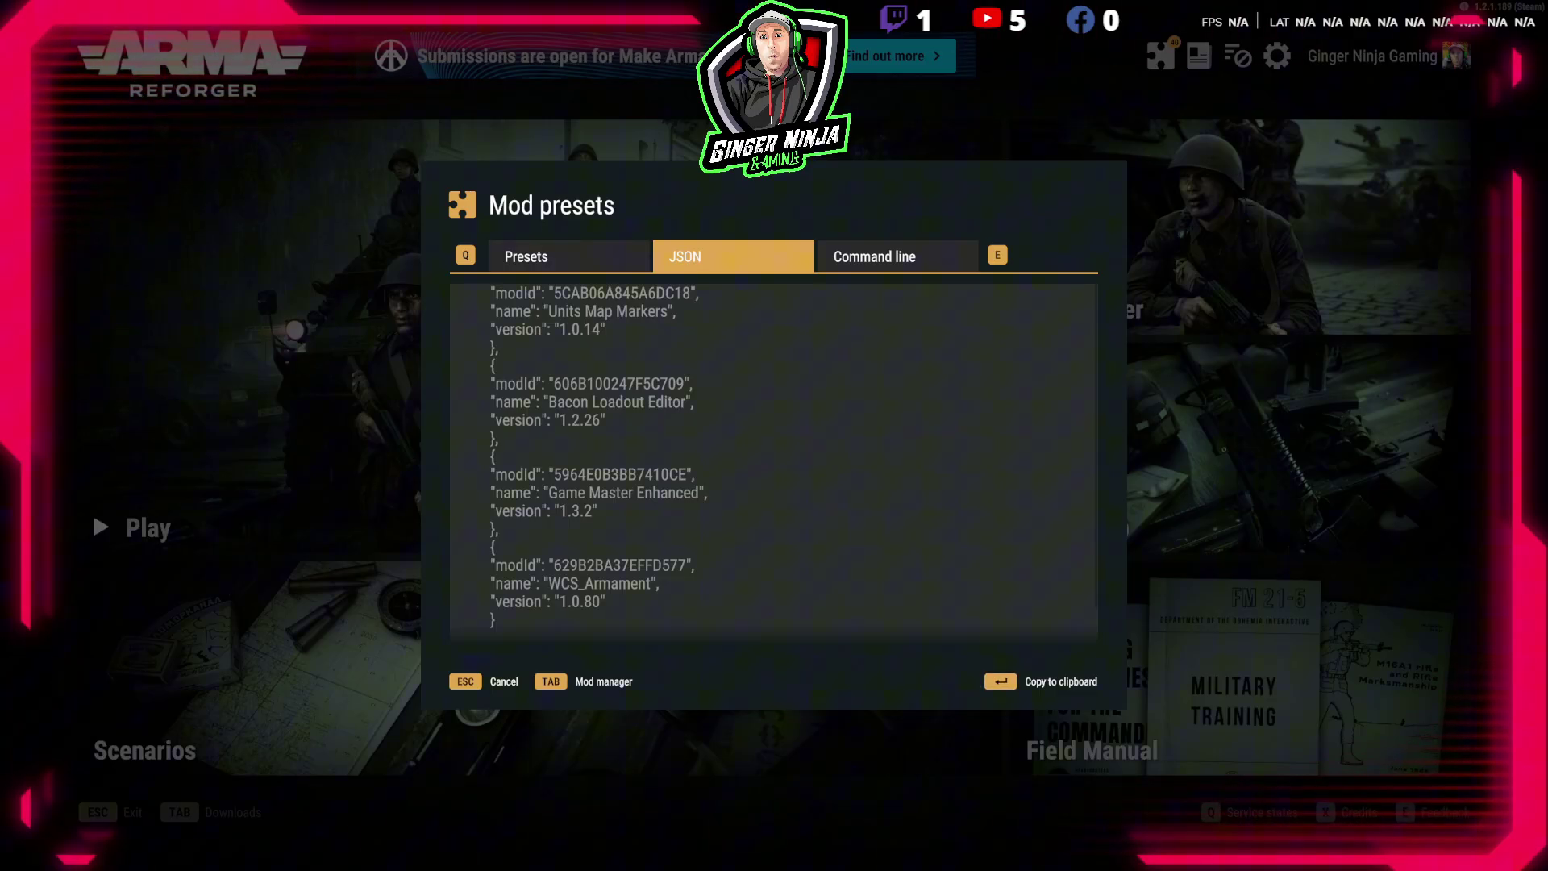
Step: Switch back to config.json in the browser, paste the mod list inside the mods brackets, and put the closing bracket on its own line
{"action": "key", "text": "alt+Tab"}
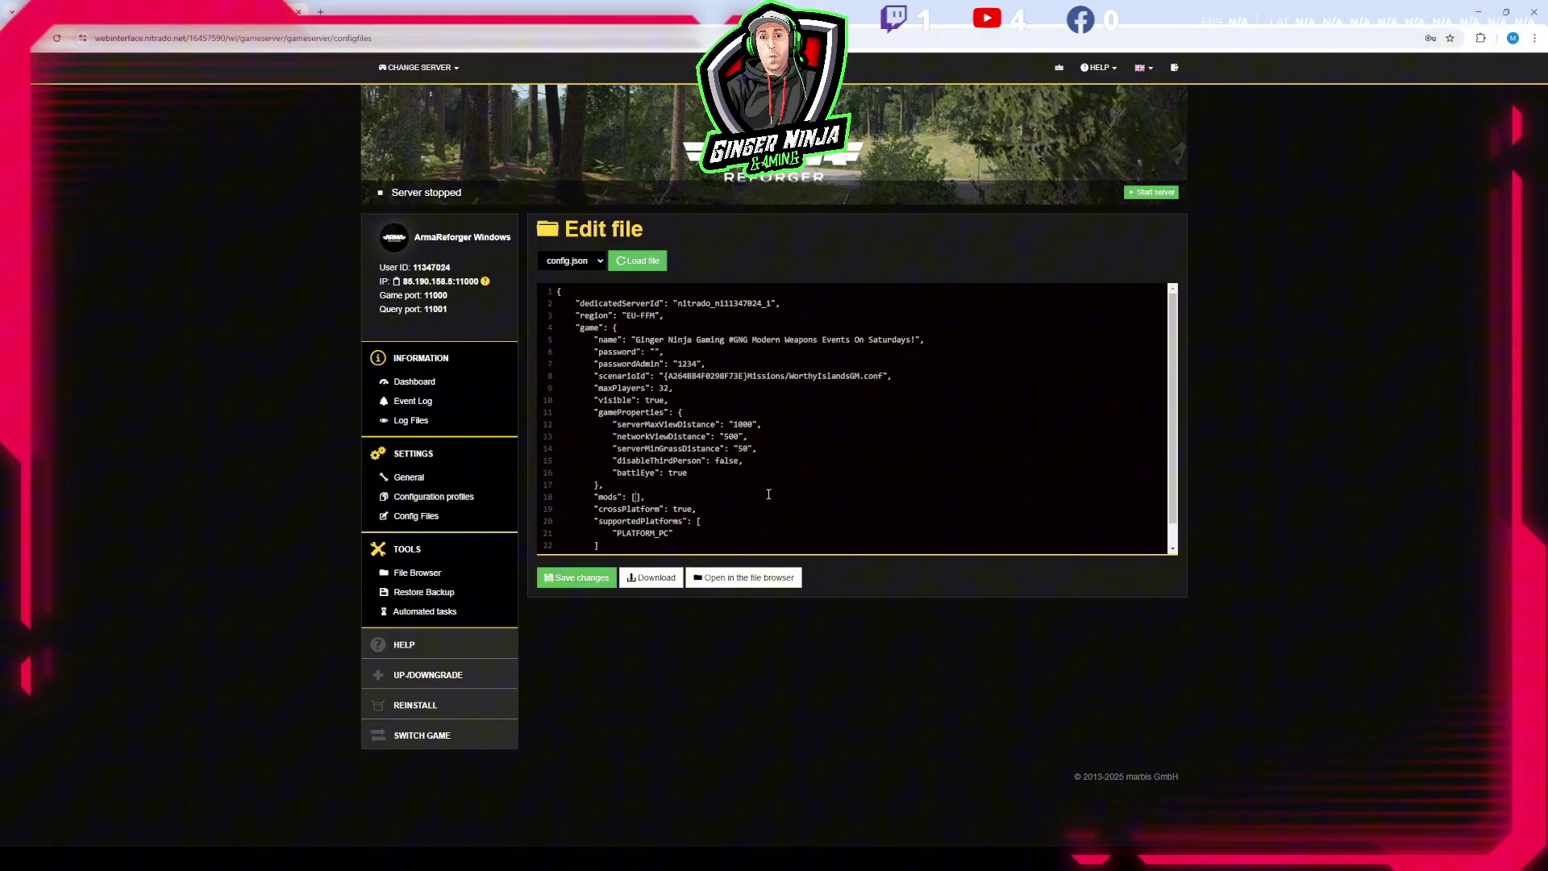
{"action": "scroll", "coordinate": [768, 494], "scroll_direction": "down", "scroll_amount": 20}
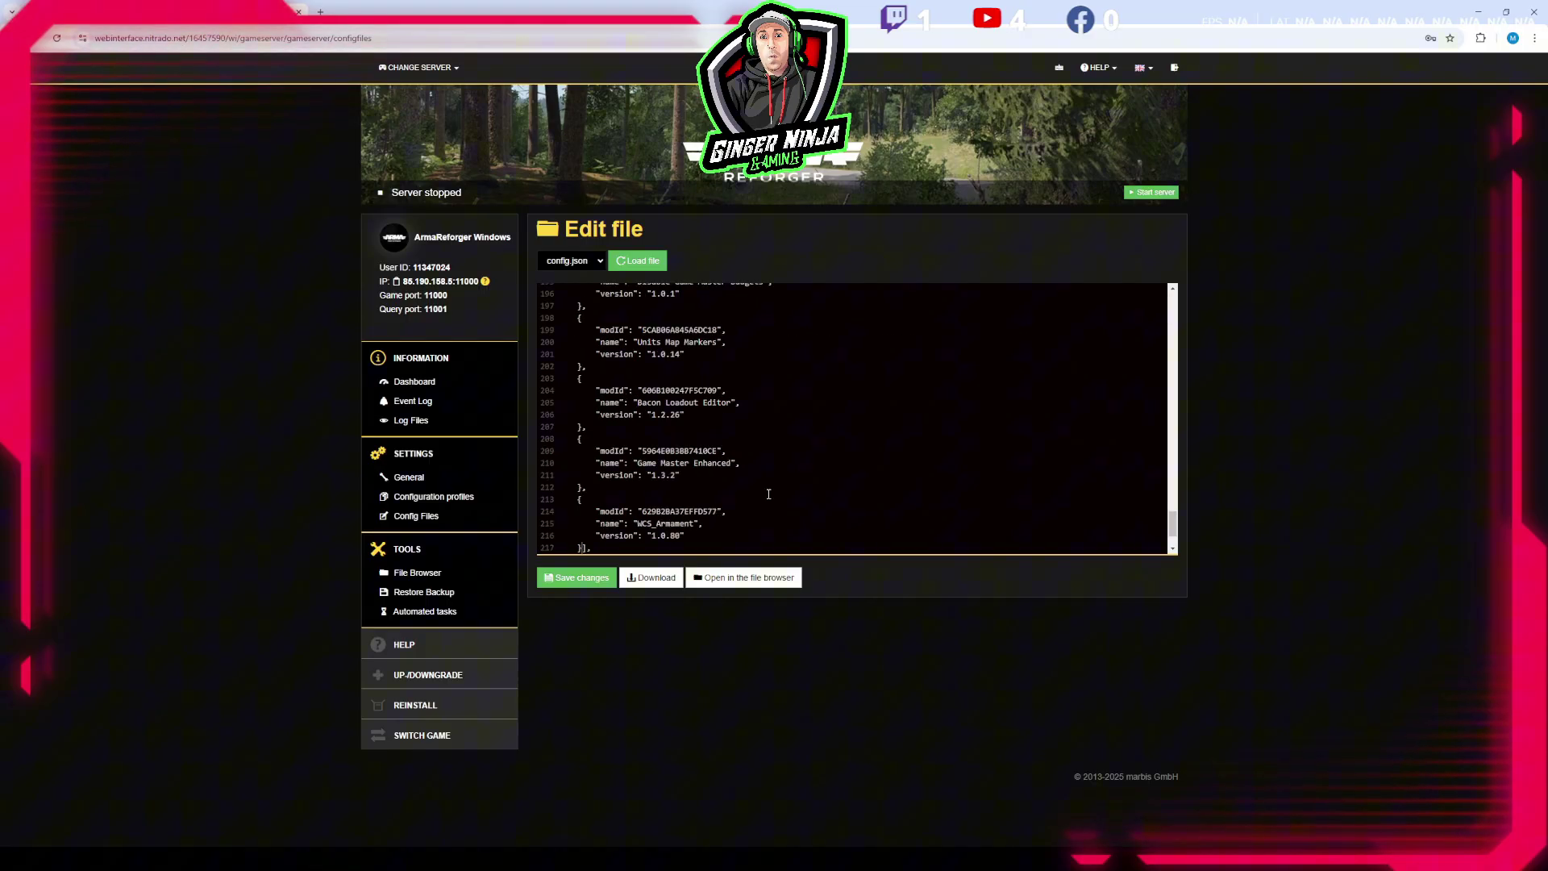
{"action": "scroll", "coordinate": [769, 494], "scroll_direction": "down", "scroll_amount": 2}
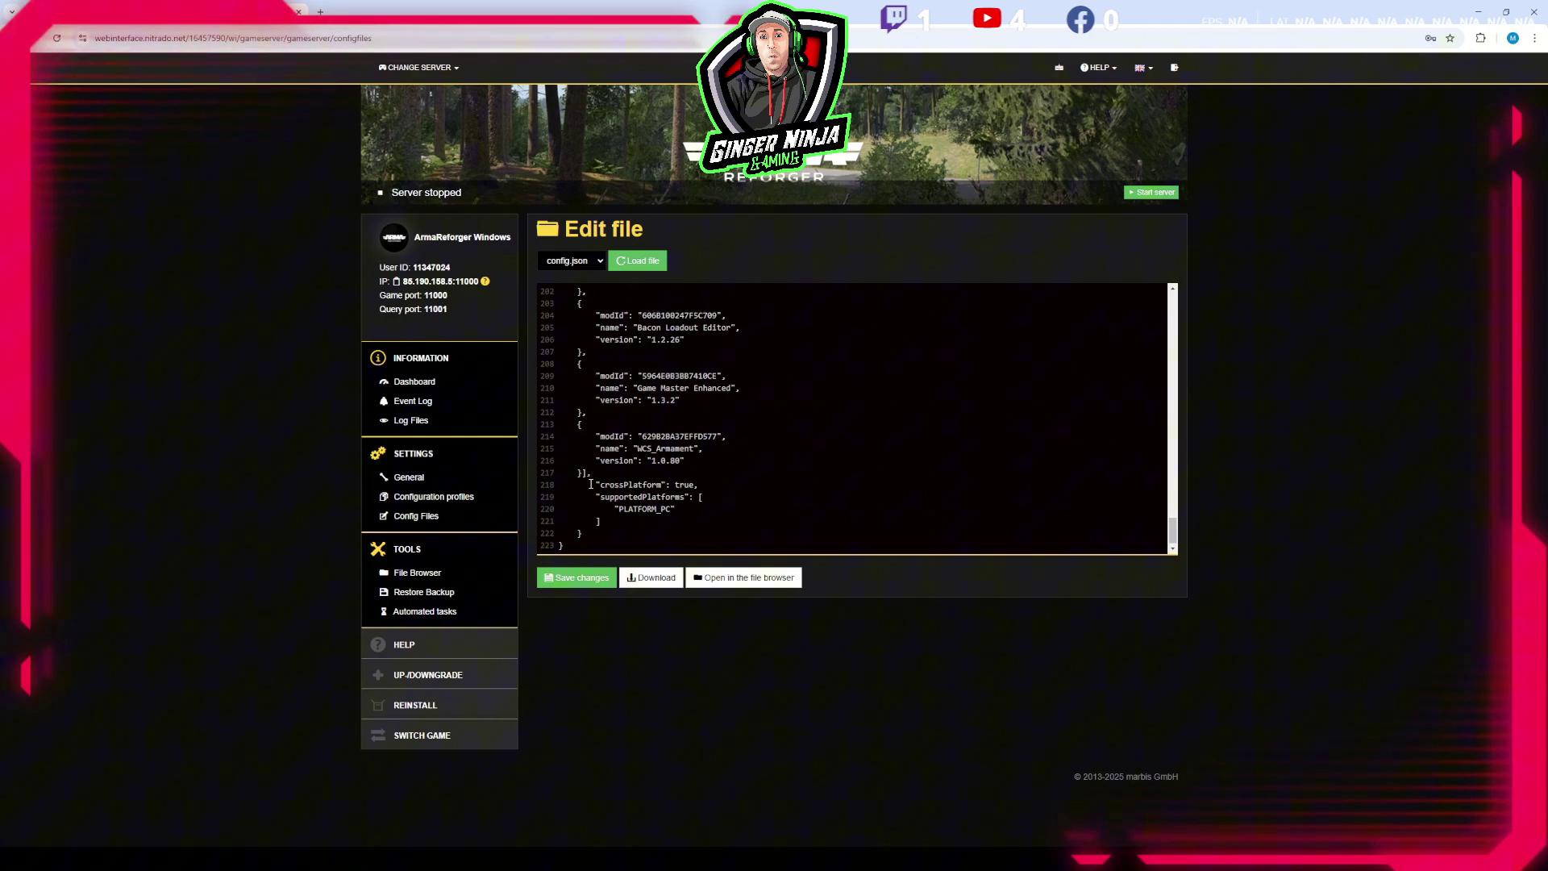
{"action": "key", "text": "Return"}
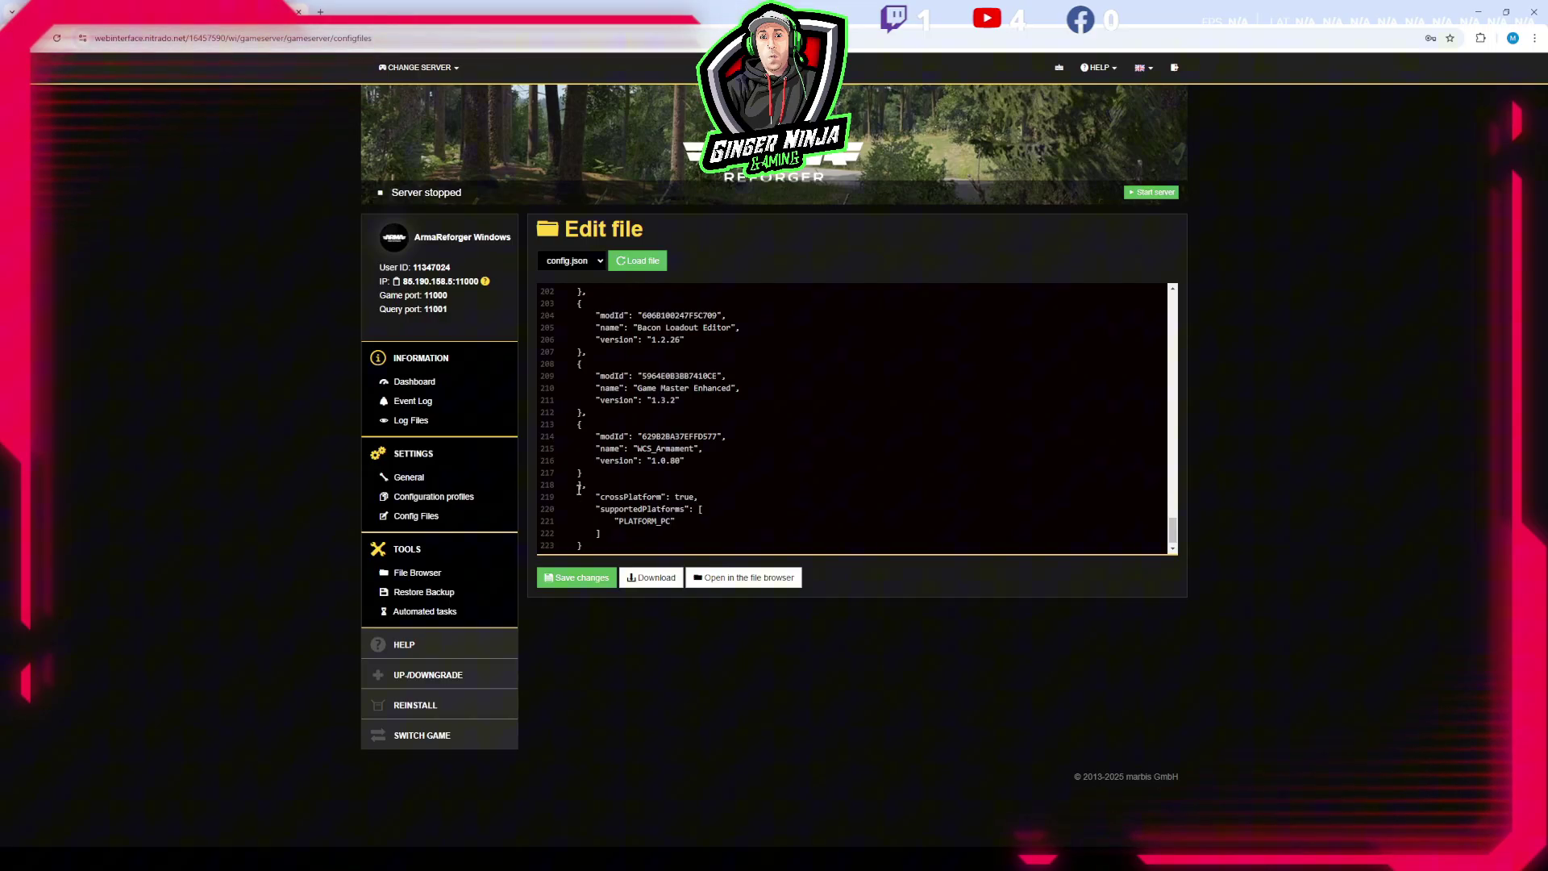
Step: Put the opening brace of the first mod entry, MCR-Pack 5.56x45, on its own line below the mods bracket
{"action": "scroll", "coordinate": [582, 495], "scroll_direction": "up", "scroll_amount": 1}
{"action": "scroll", "coordinate": [588, 492], "scroll_direction": "up", "scroll_amount": 10}
{"action": "scroll", "coordinate": [588, 492], "scroll_direction": "up", "scroll_amount": 10}
{"action": "scroll", "coordinate": [588, 492], "scroll_direction": "up", "scroll_amount": 6}
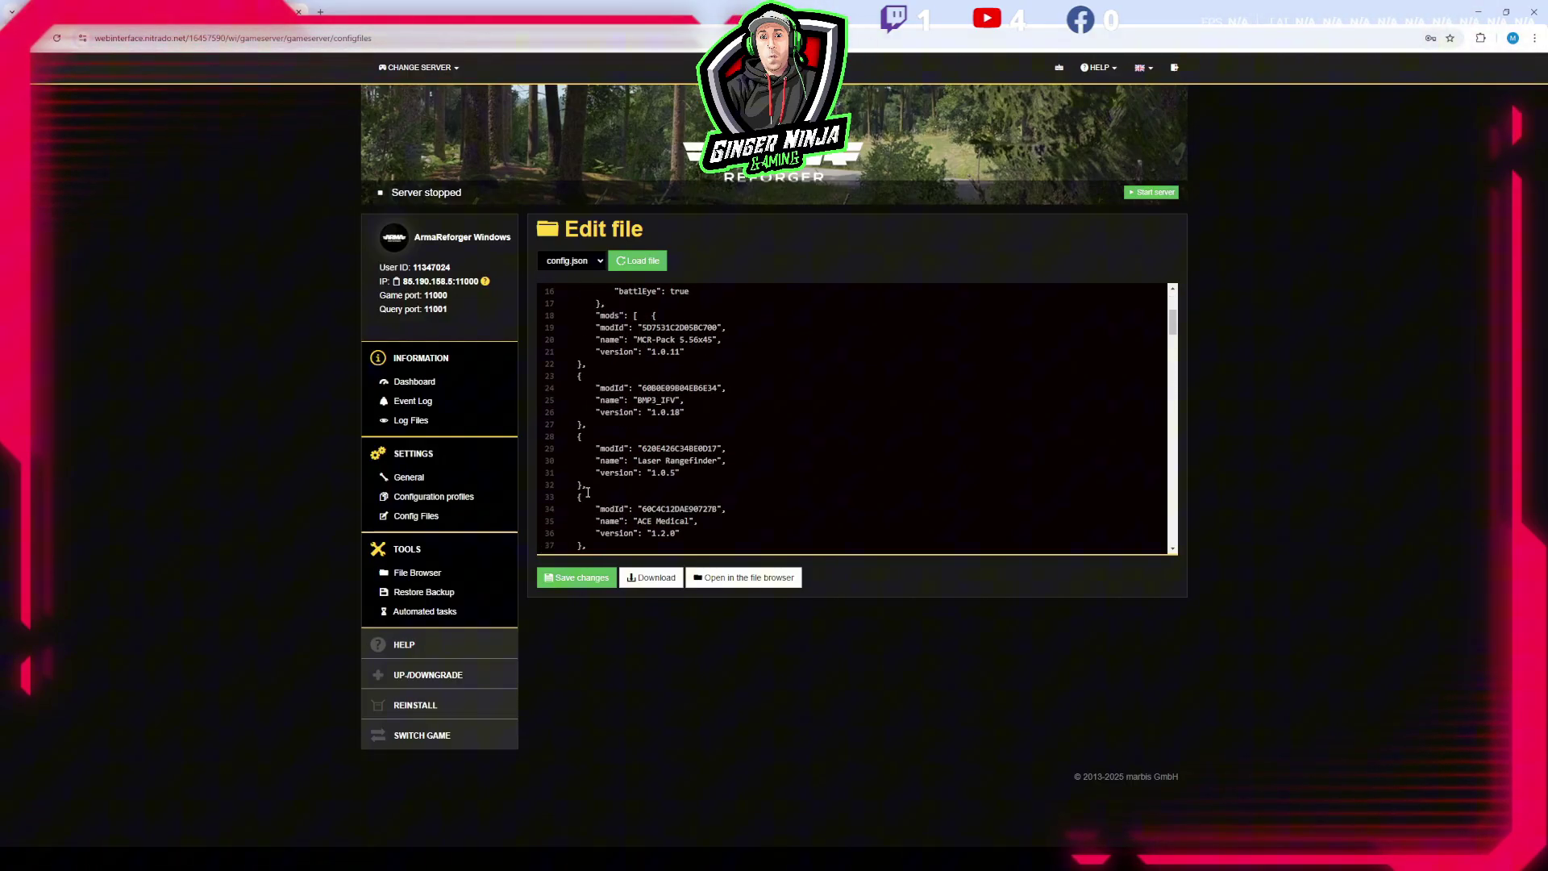
{"action": "scroll", "coordinate": [646, 390], "scroll_direction": "up", "scroll_amount": 1}
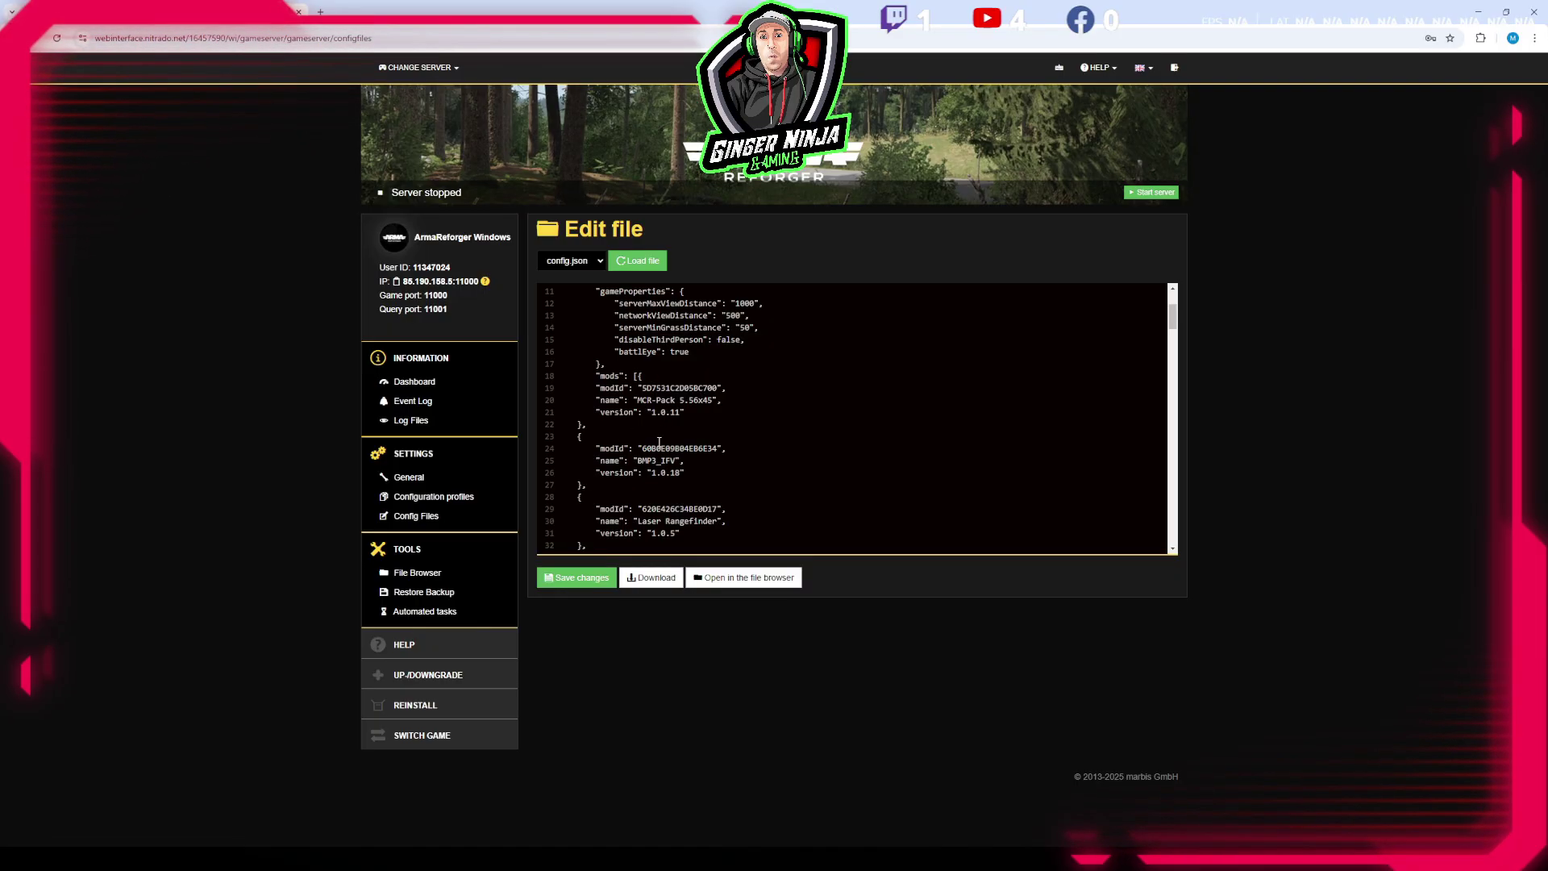
{"action": "key", "text": "Return"}
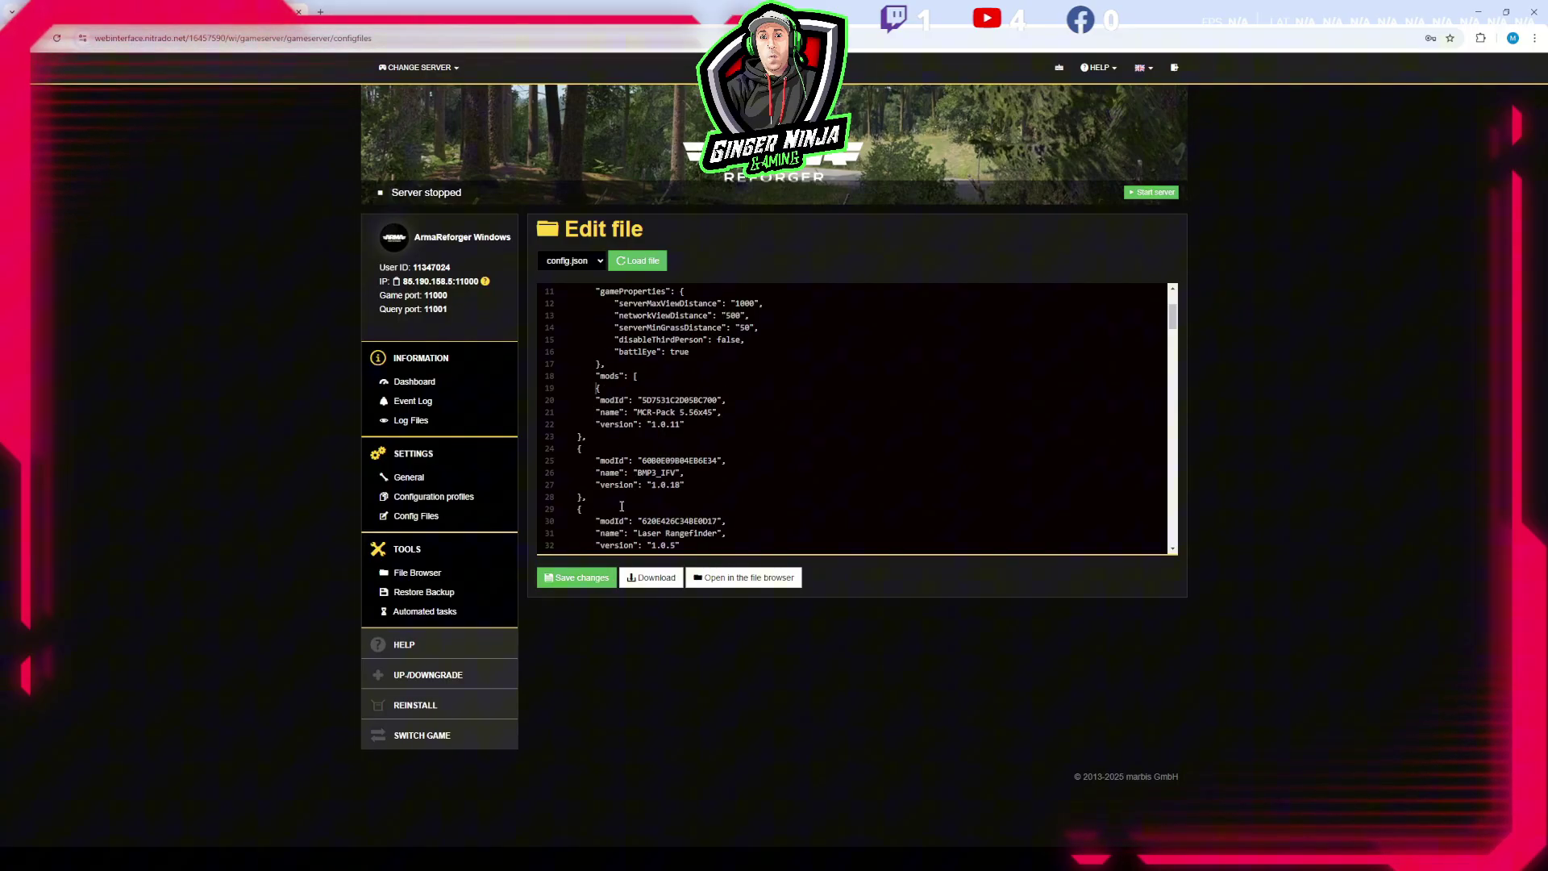
Step: Check the pasted mod list in config.json down to its closing bracket before the crossPlatform entry
{"action": "scroll", "coordinate": [847, 432], "scroll_direction": "down", "scroll_amount": 5}
{"action": "scroll", "coordinate": [847, 432], "scroll_direction": "down", "scroll_amount": 20}
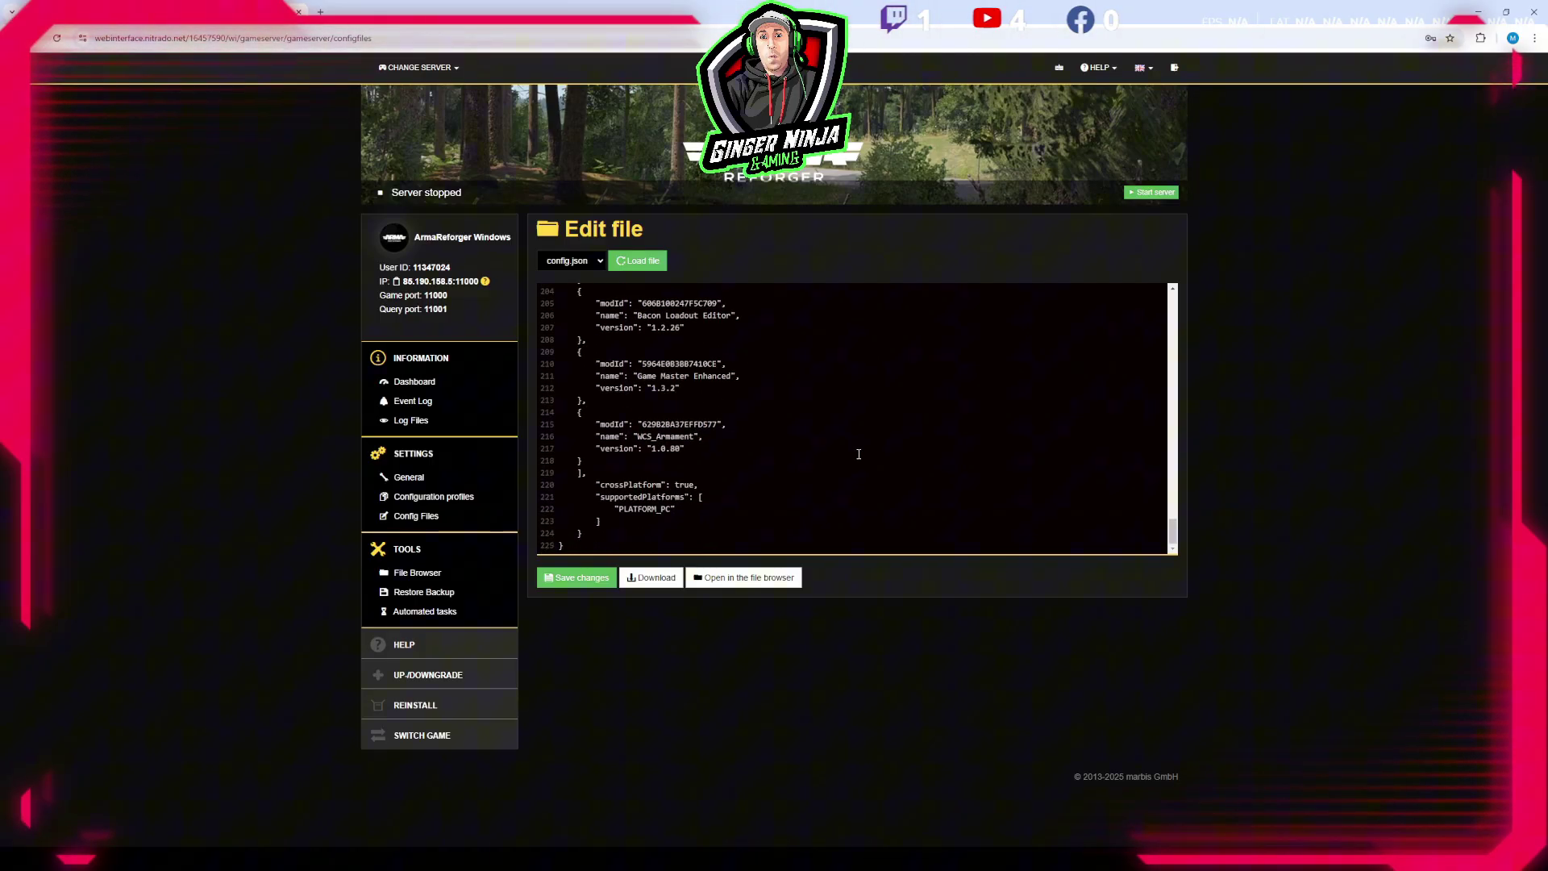
{"action": "scroll", "coordinate": [779, 467], "scroll_direction": "up", "scroll_amount": 13}
{"action": "scroll", "coordinate": [782, 462], "scroll_direction": "down", "scroll_amount": 13}
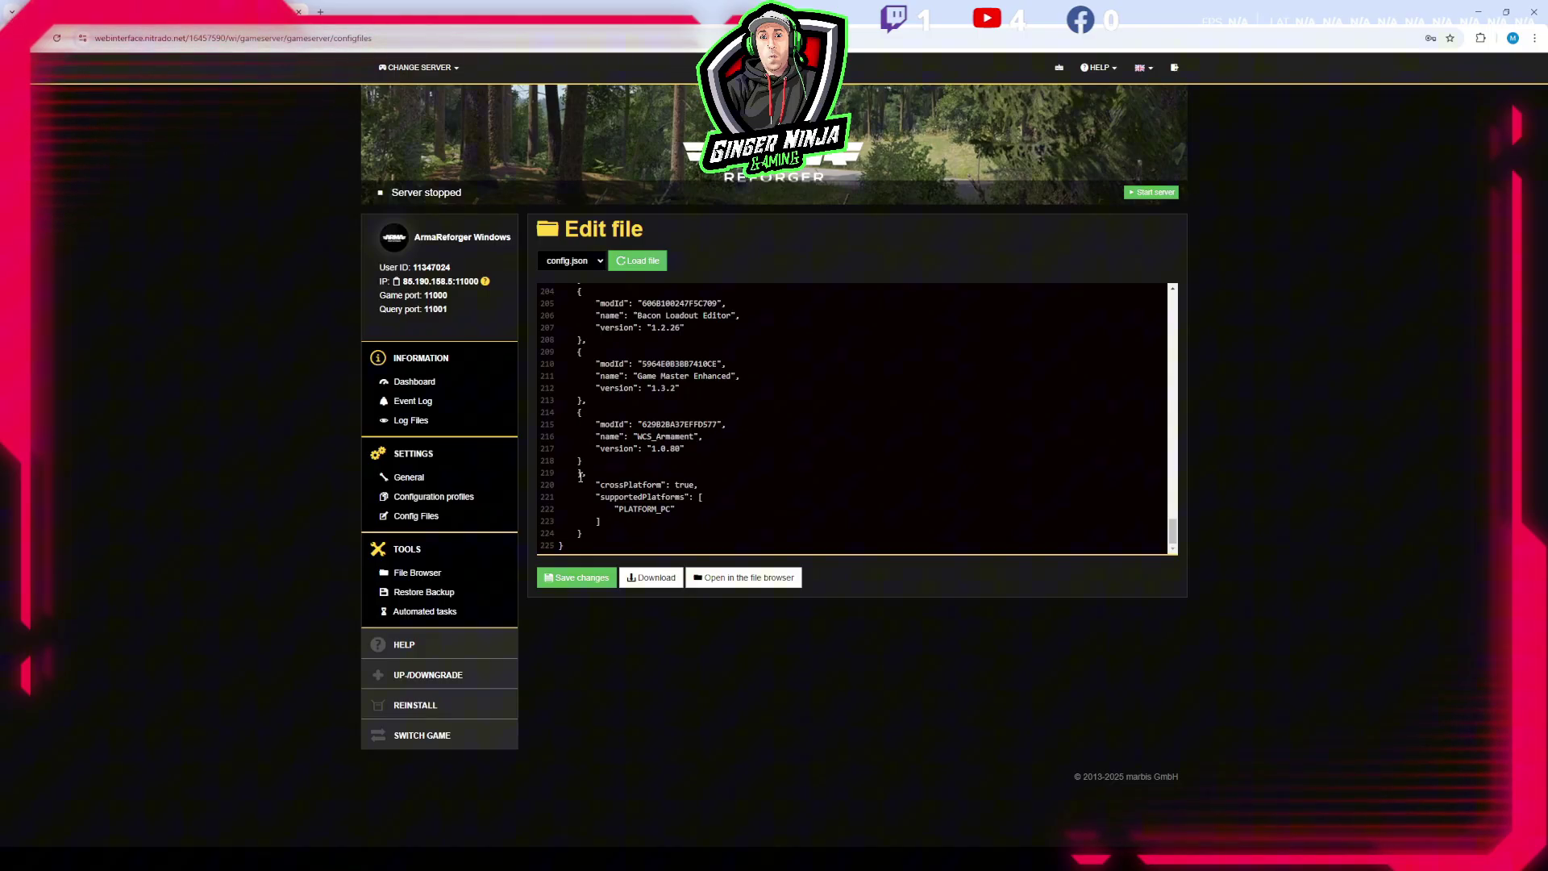
Step: Save the changes to config.json and reload the file in the editor
{"action": "left_click", "coordinate": [582, 579]}
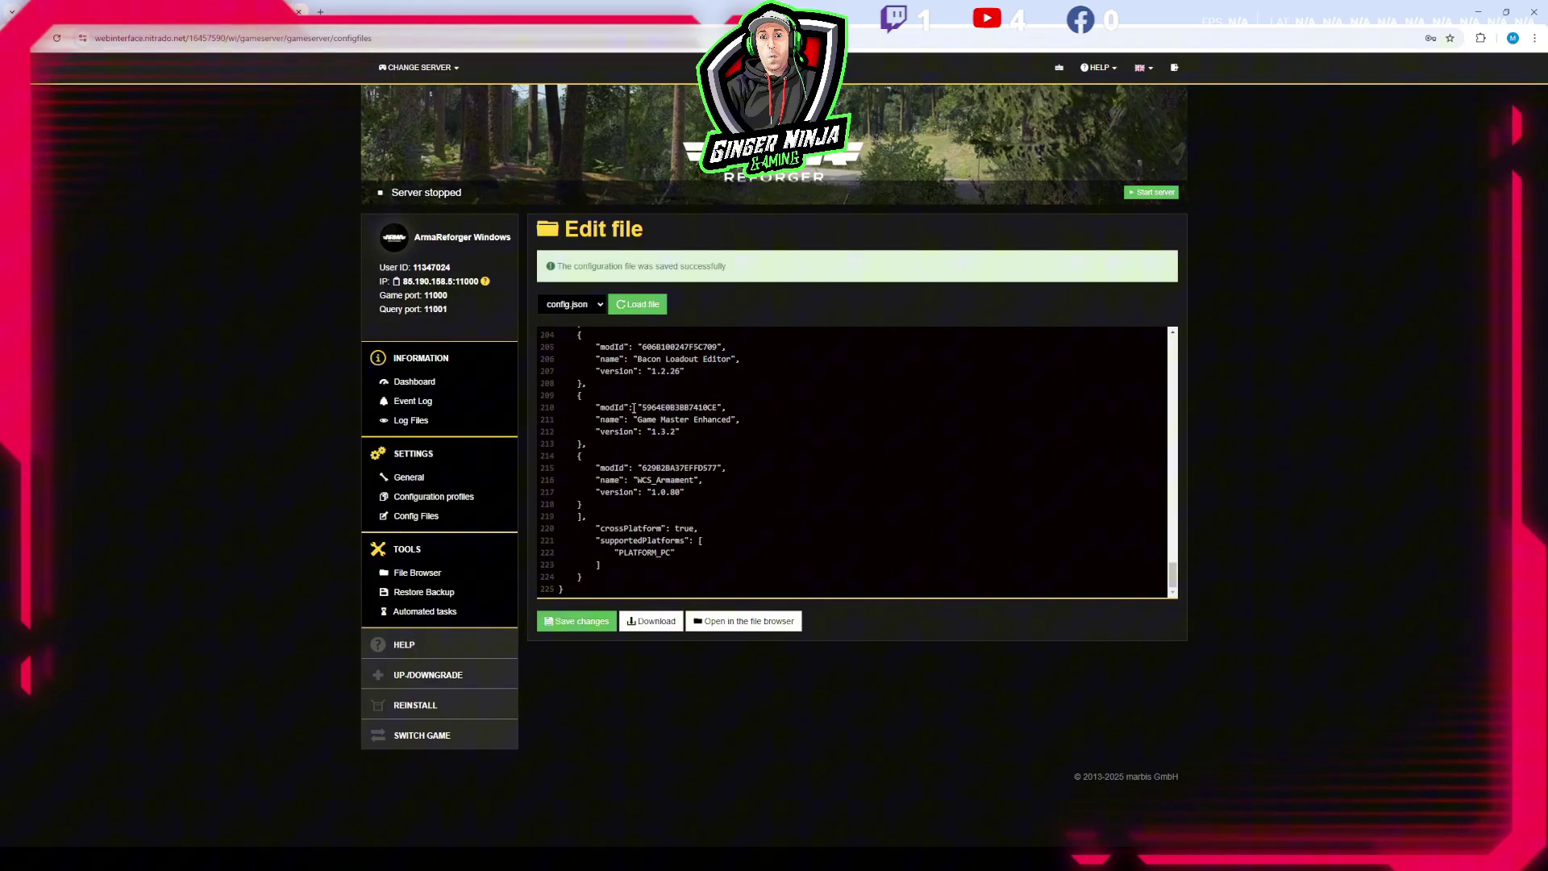
{"action": "left_click", "coordinate": [653, 306]}
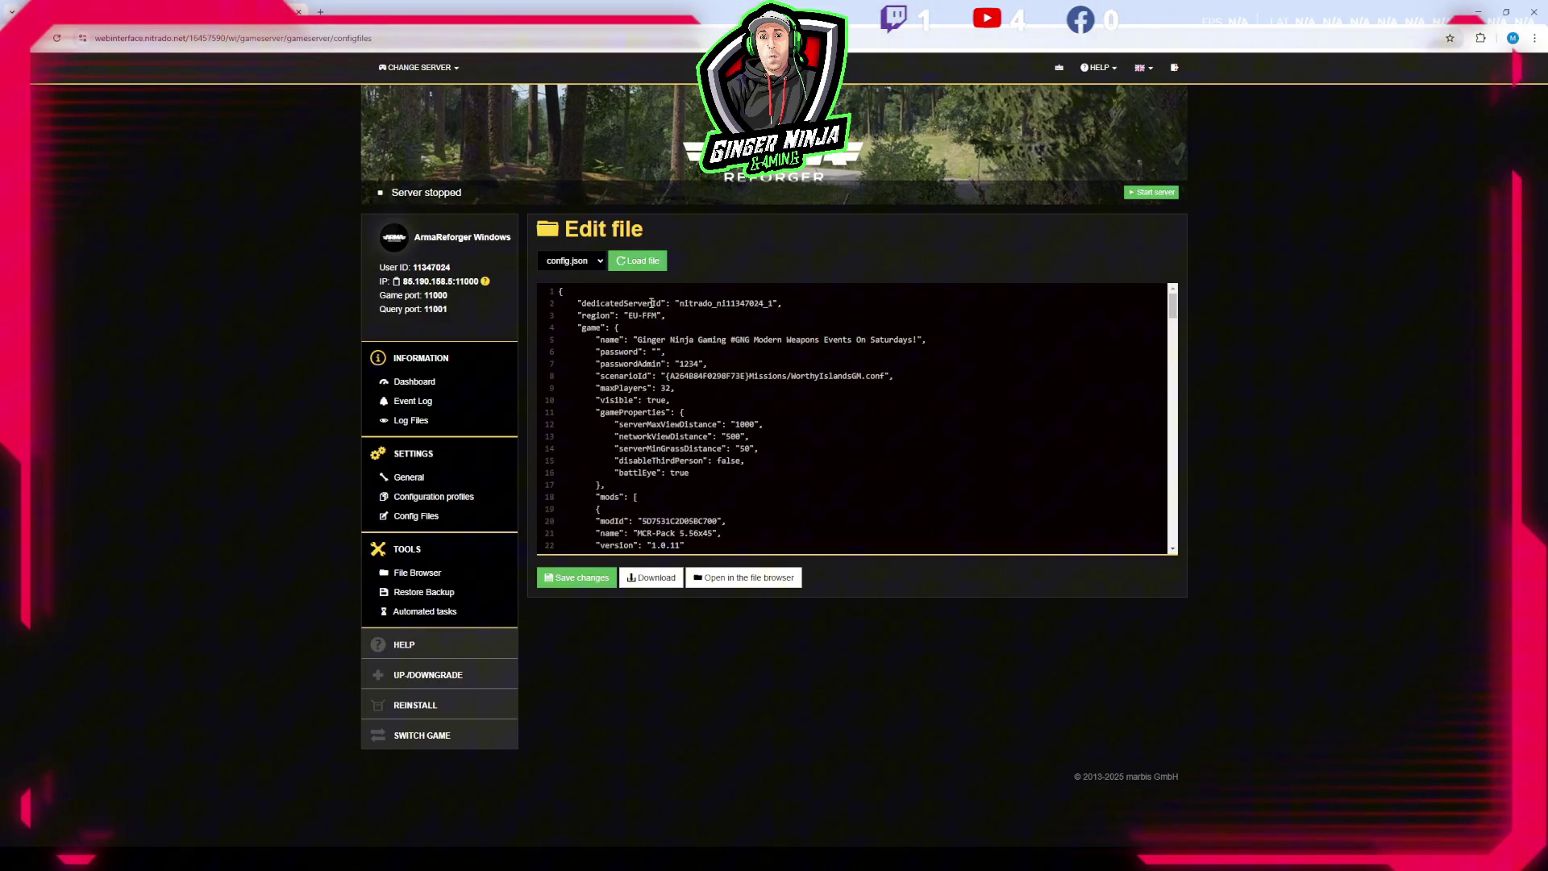
Step: Start the server, confirming the start, and open its general settings
{"action": "left_click", "coordinate": [1155, 194]}
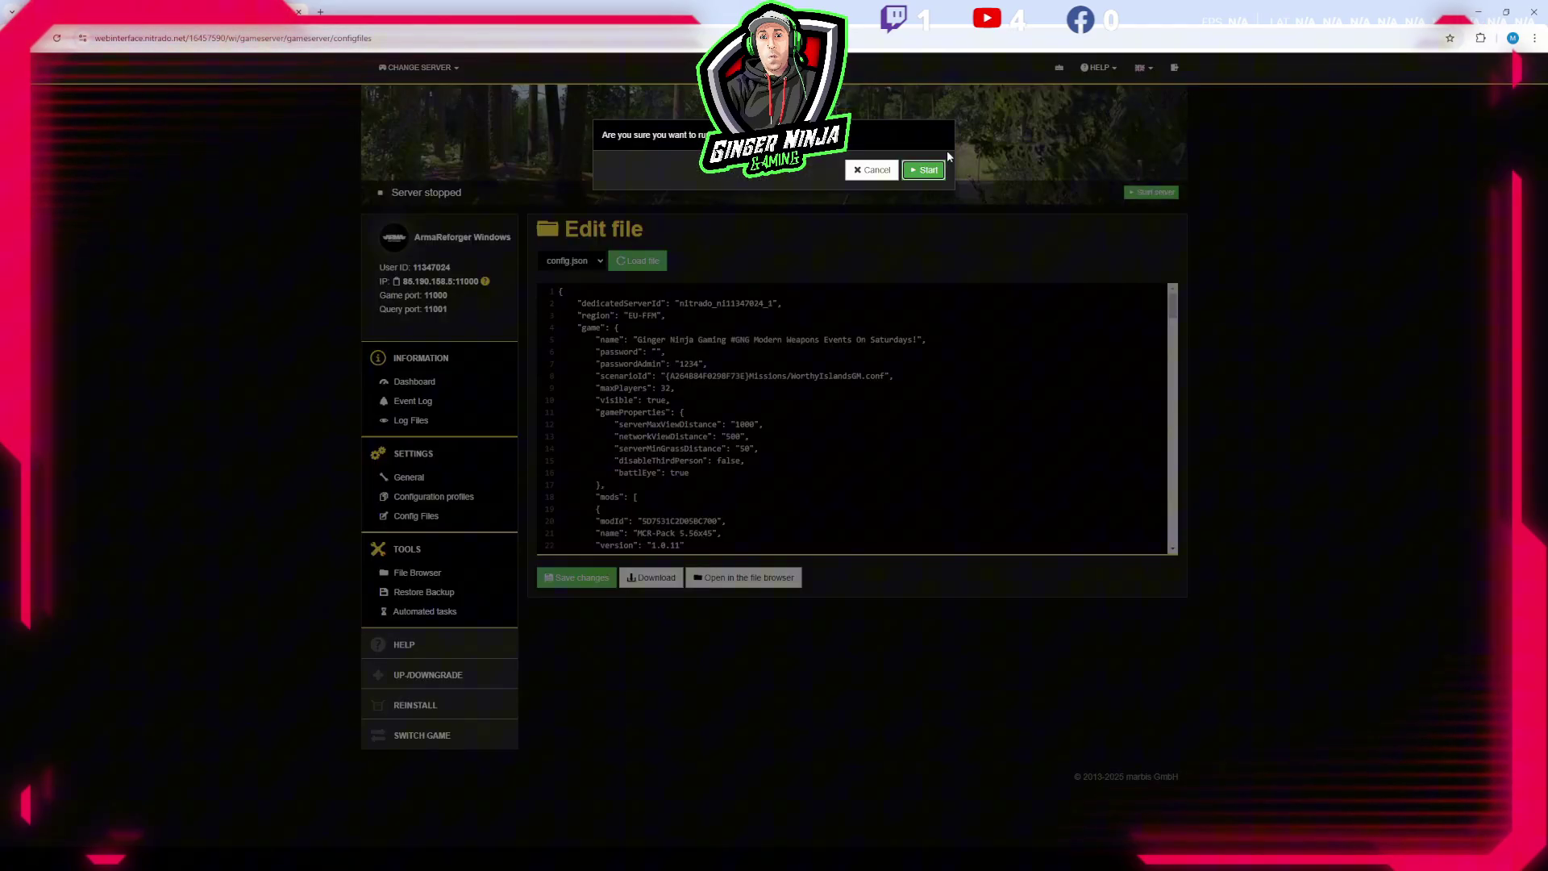
{"action": "left_click", "coordinate": [924, 169]}
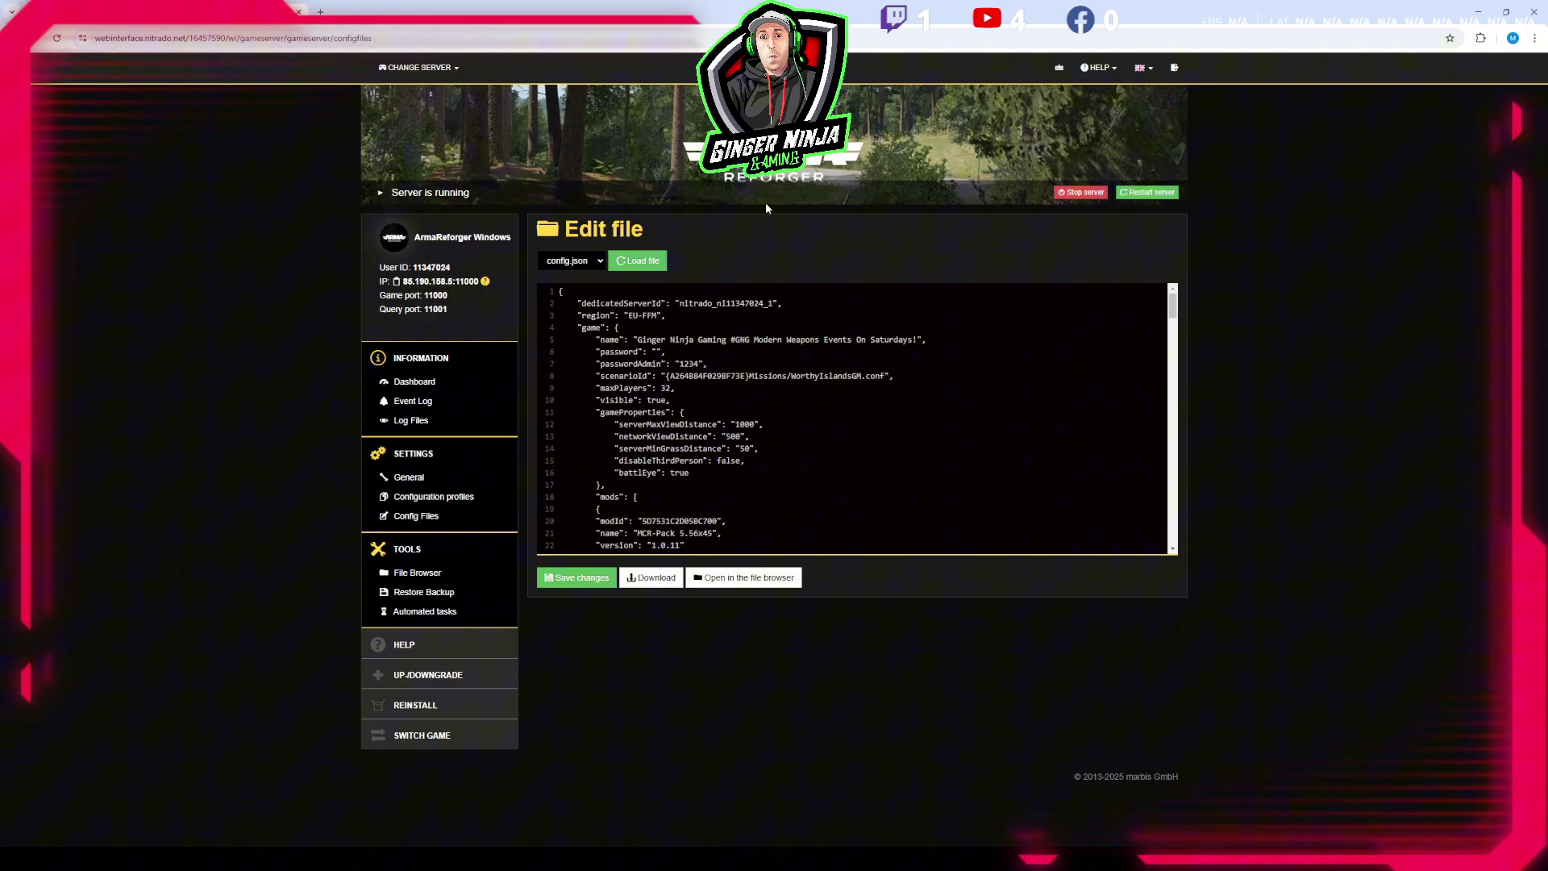
{"action": "left_click", "coordinate": [408, 478]}
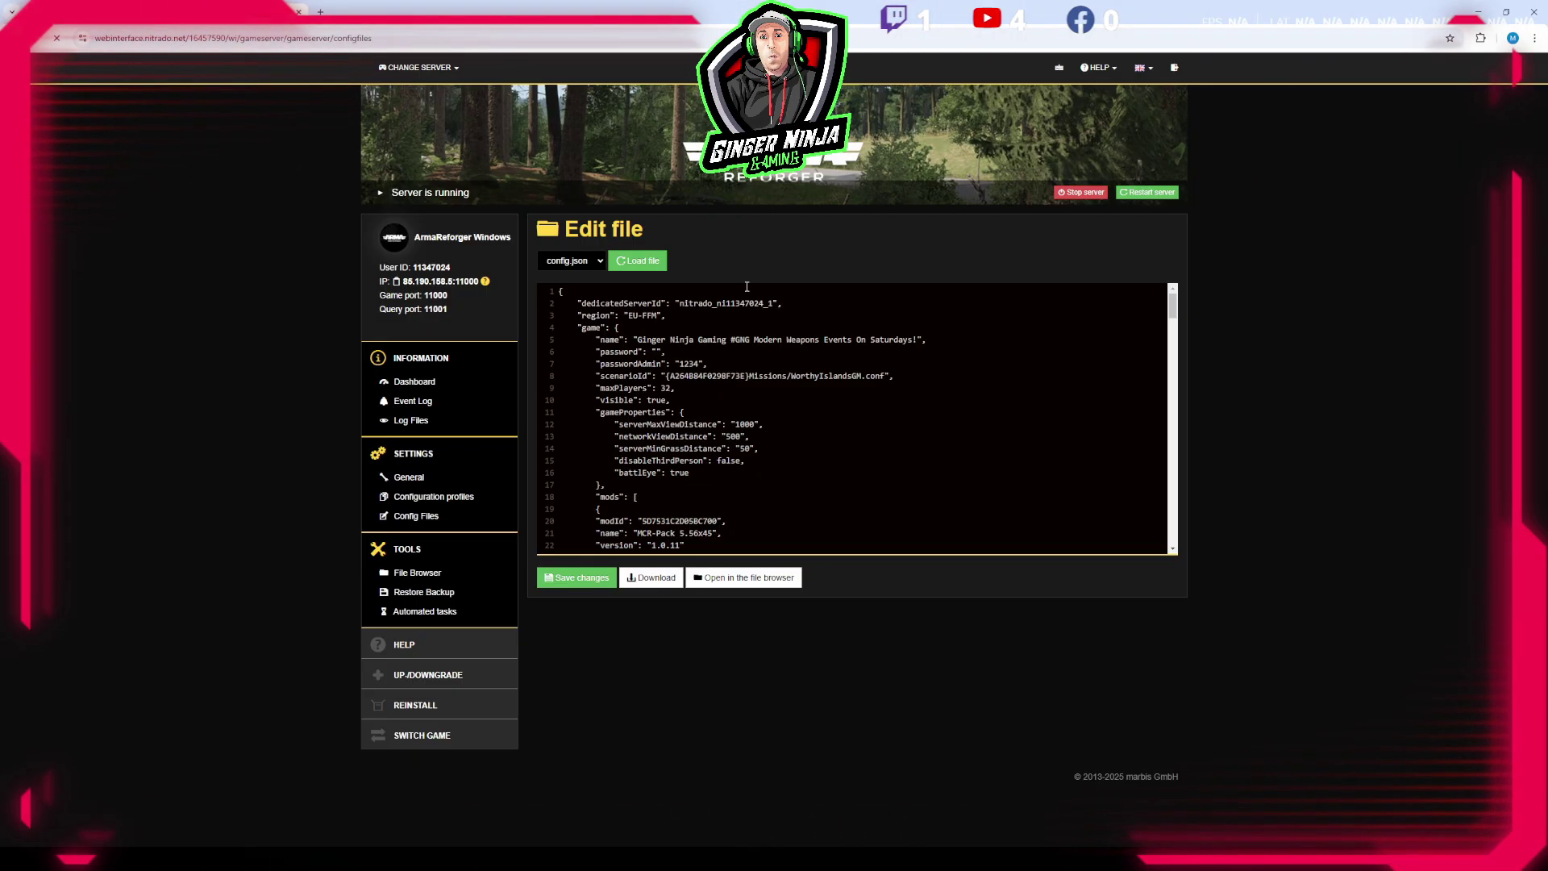
Step: Switch to Arma Reforger, close the mod presets, and open the multiplayer server browser
{"action": "left_click", "coordinate": [1478, 11]}
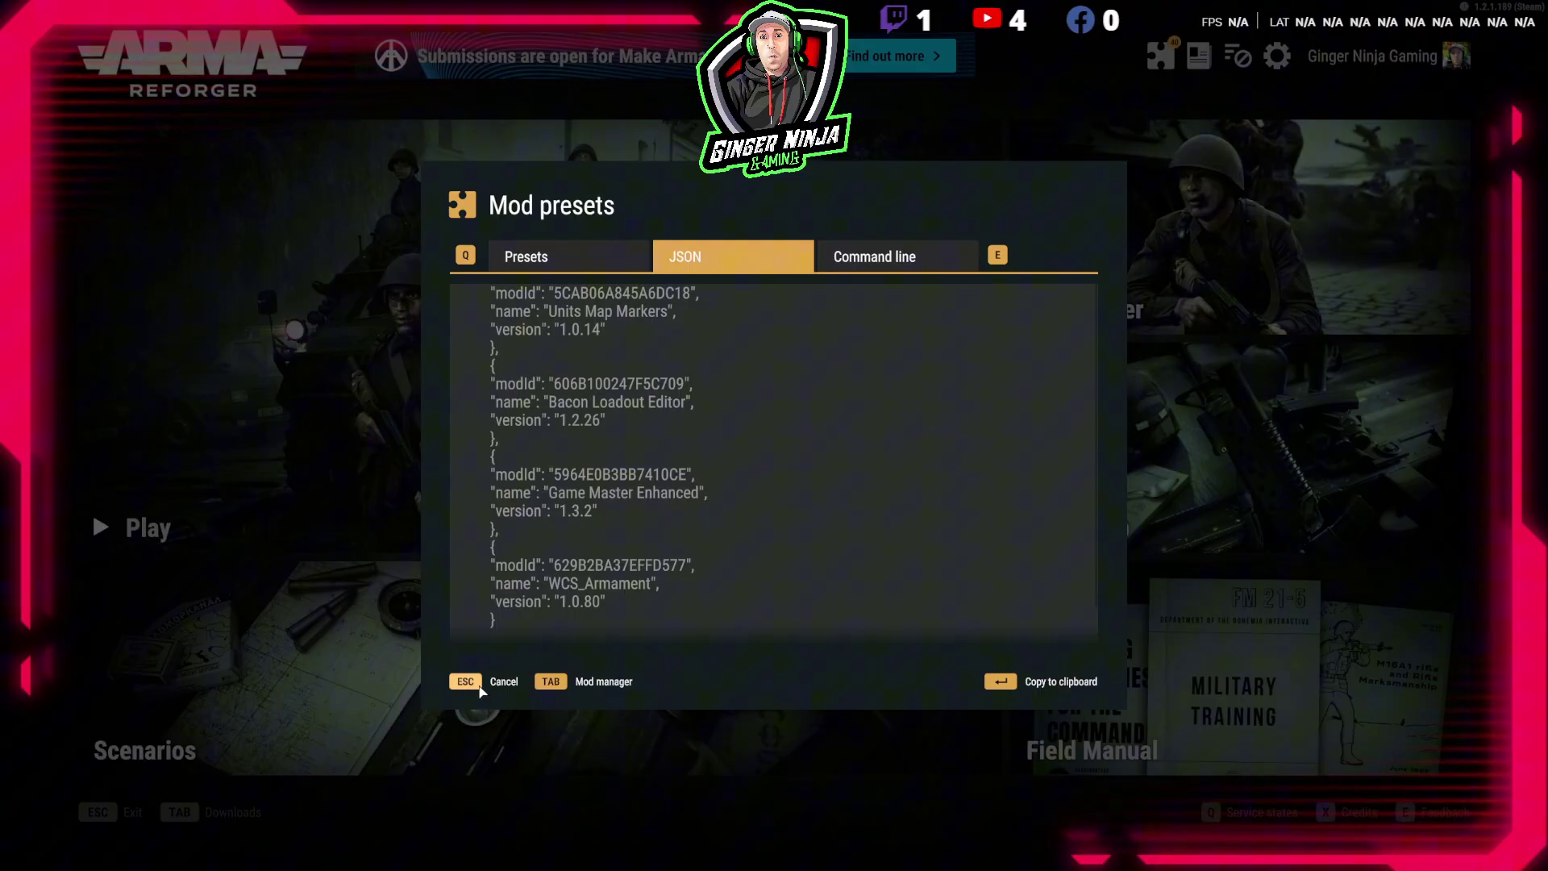
{"action": "left_click", "coordinate": [482, 684]}
{"action": "left_click", "coordinate": [1216, 236]}
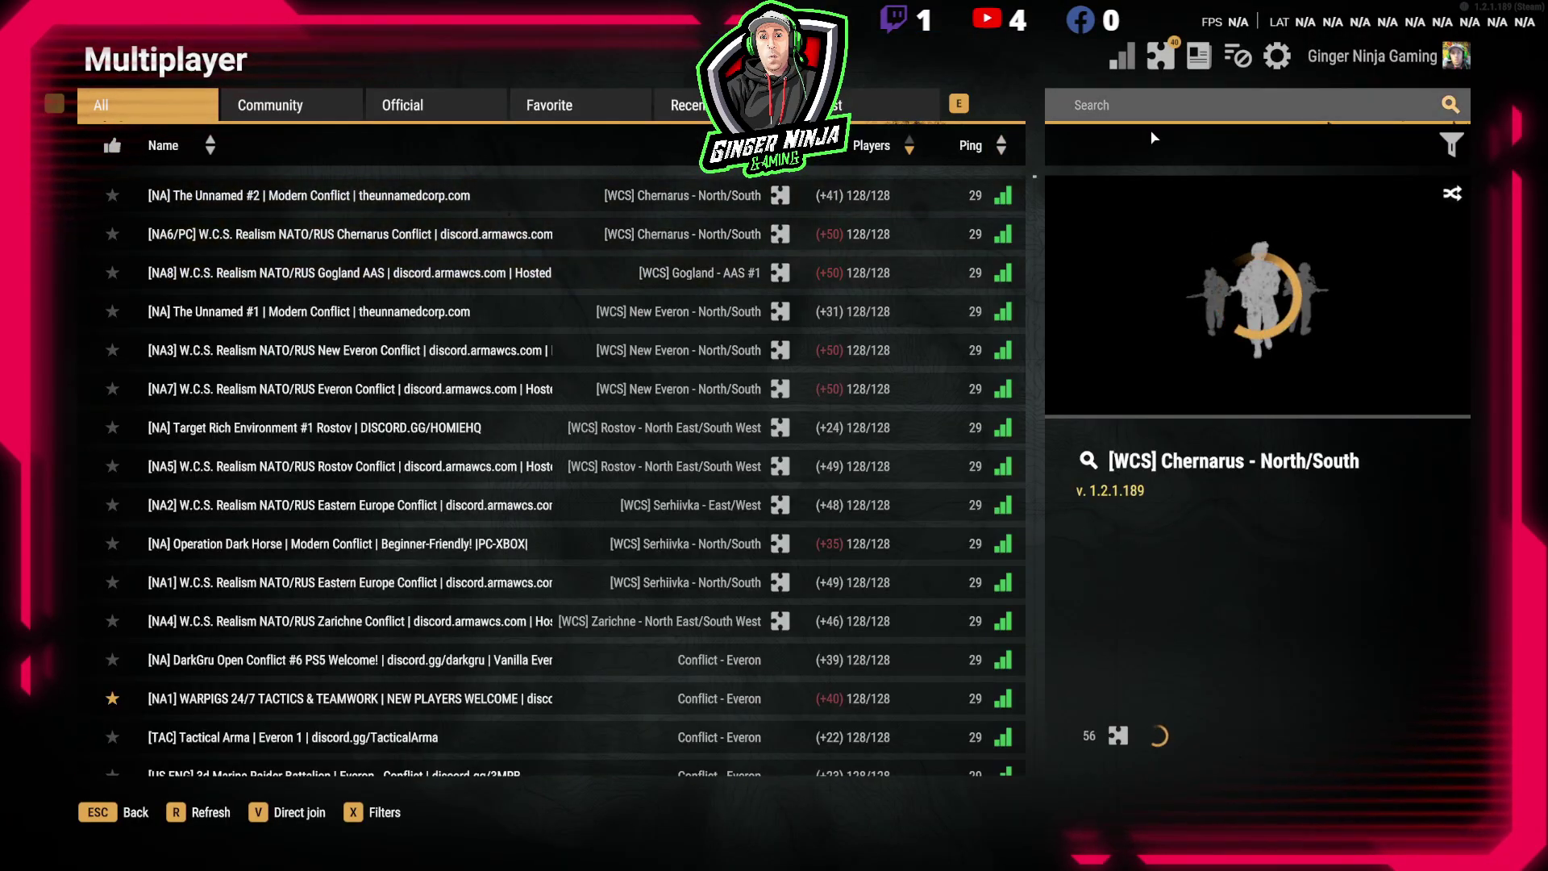
Step: Search the multiplayer server list for #GNG
{"action": "left_click", "coordinate": [1137, 106]}
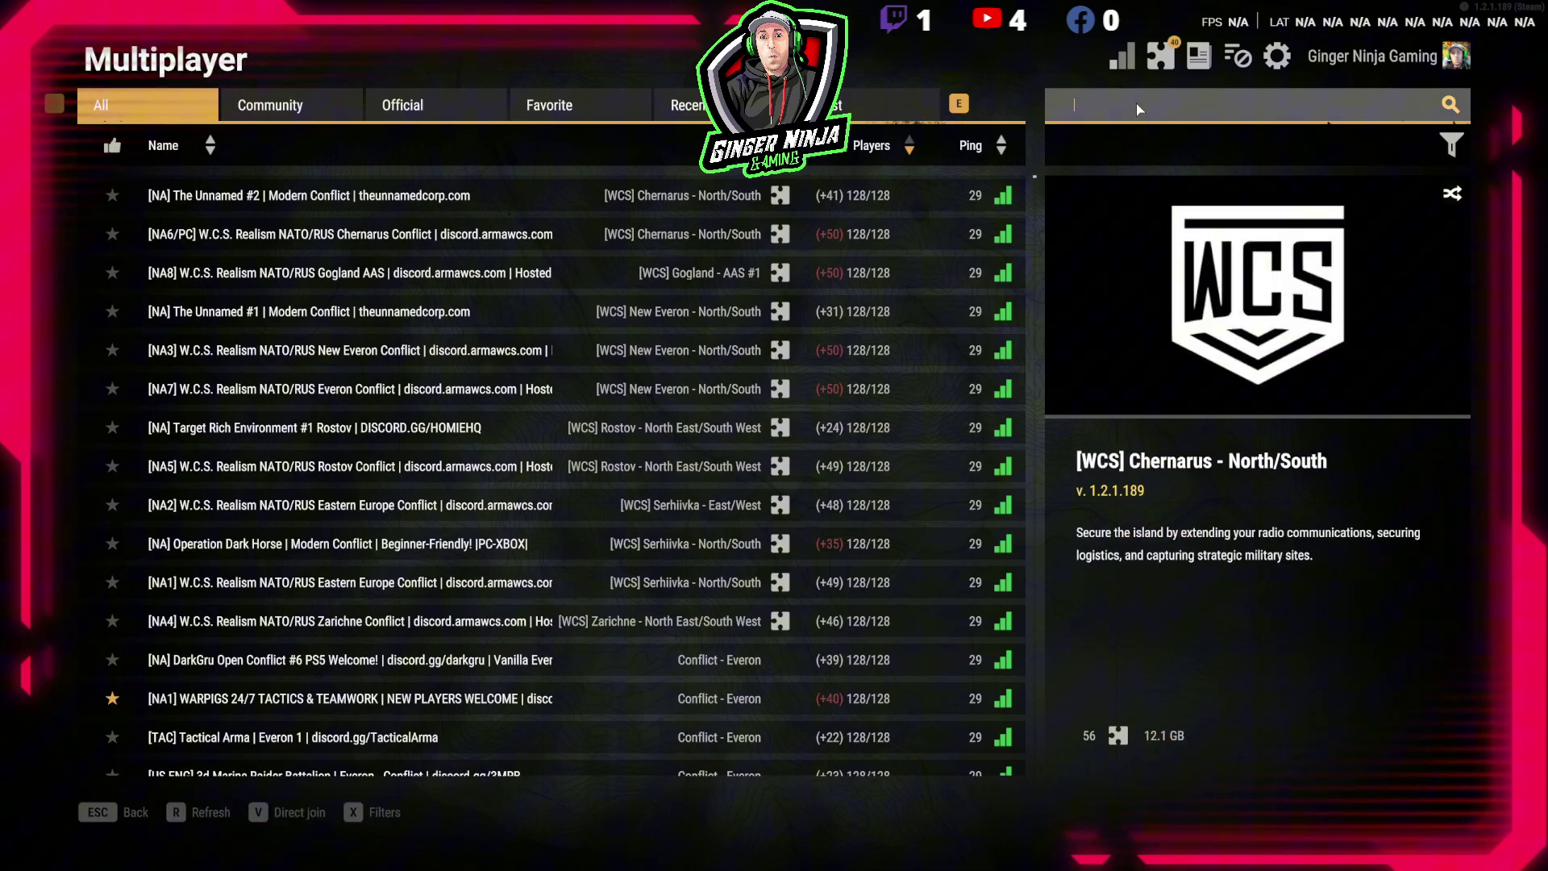
{"action": "type", "text": "#gN"}
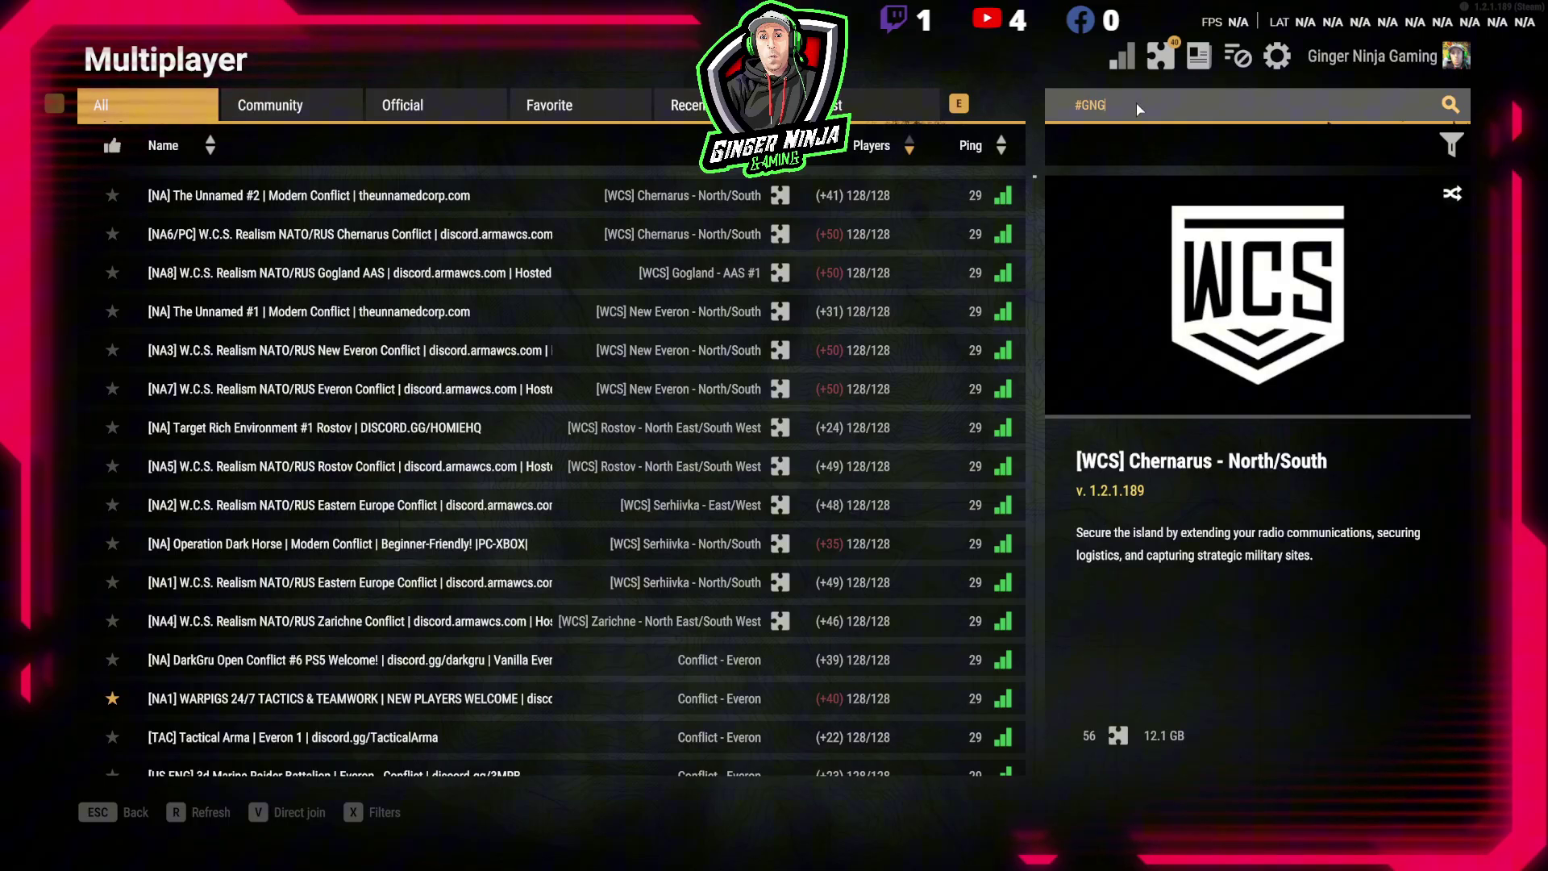
{"action": "type", "text": "G"}
{"action": "key", "text": "Return"}
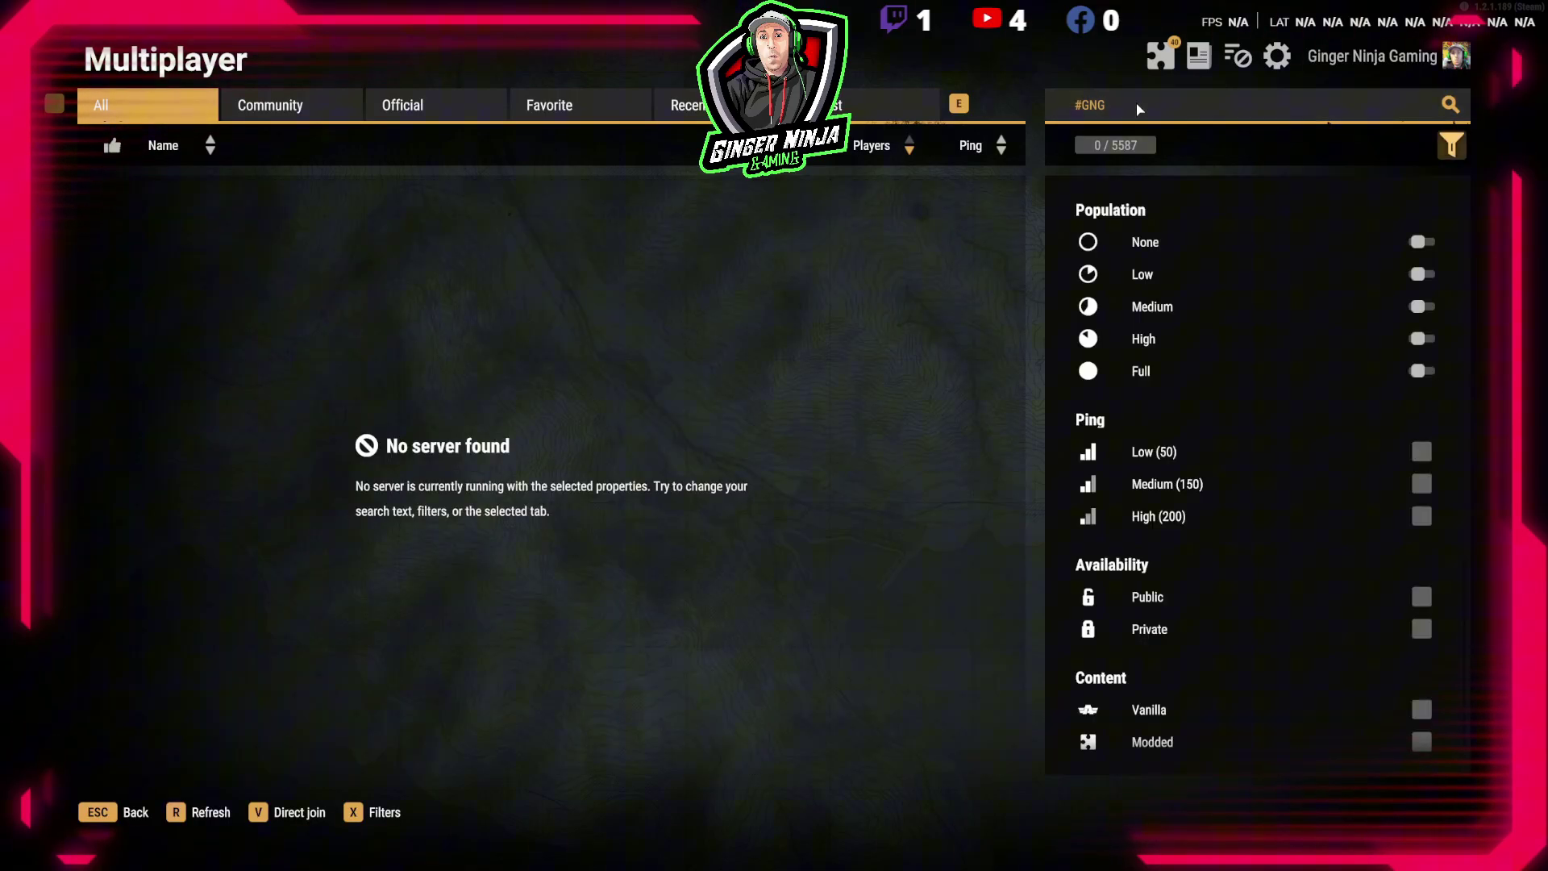
Step: Refresh the server list repeatedly with the #GNG search active to look for the new server
{"action": "left_click", "coordinate": [179, 812]}
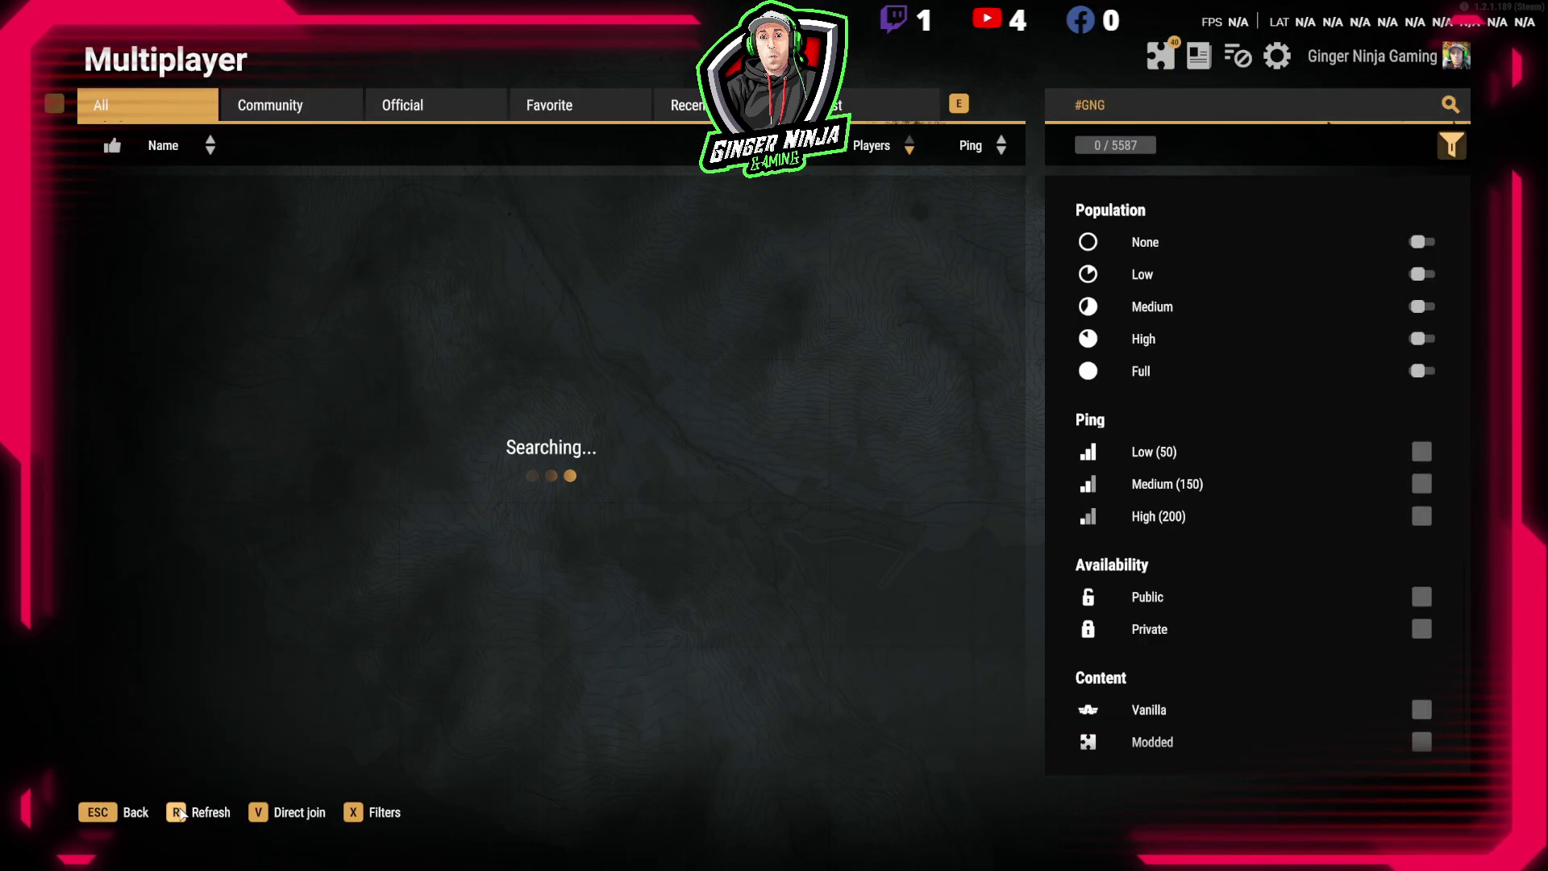
{"action": "left_click", "coordinate": [179, 812]}
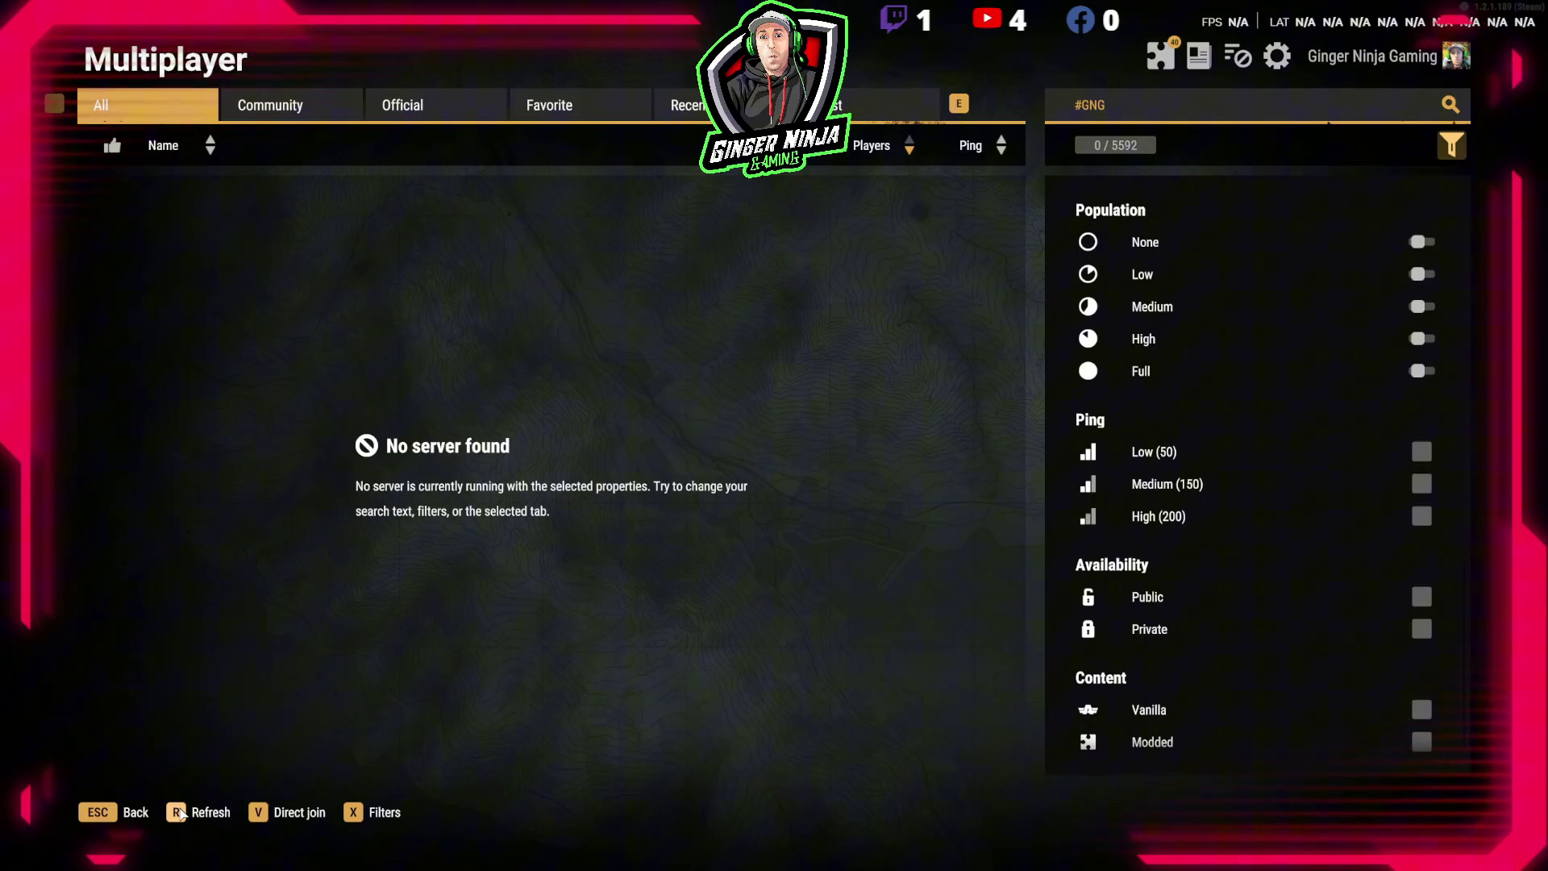
{"action": "left_click", "coordinate": [179, 812]}
{"action": "left_click", "coordinate": [179, 812]}
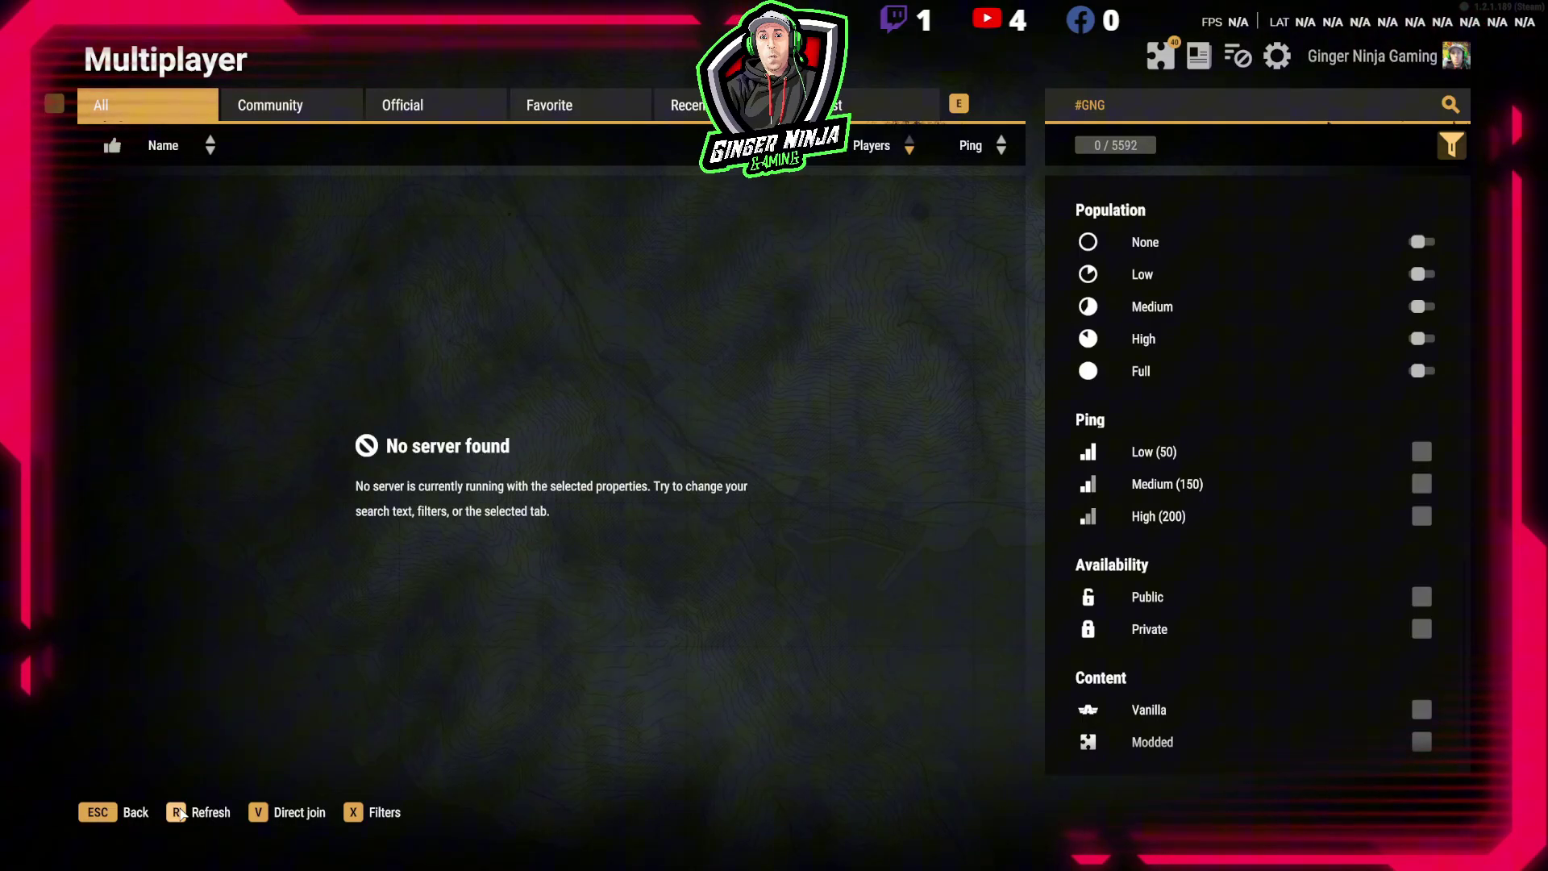
{"action": "left_click", "coordinate": [179, 813]}
{"action": "left_click", "coordinate": [179, 812]}
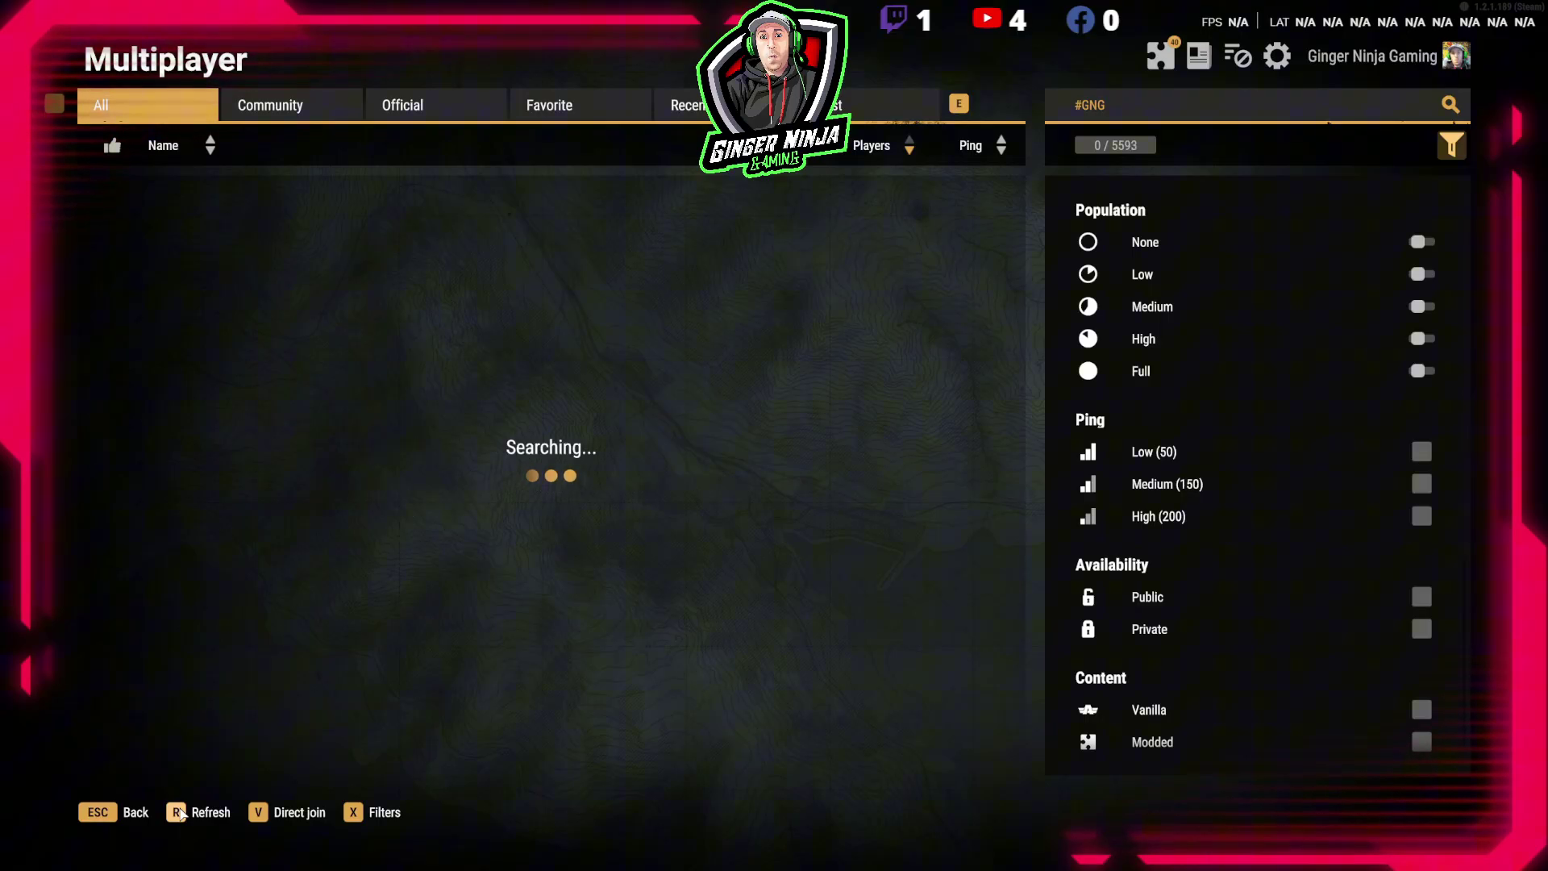
{"action": "left_click", "coordinate": [179, 812]}
{"action": "left_click", "coordinate": [179, 812]}
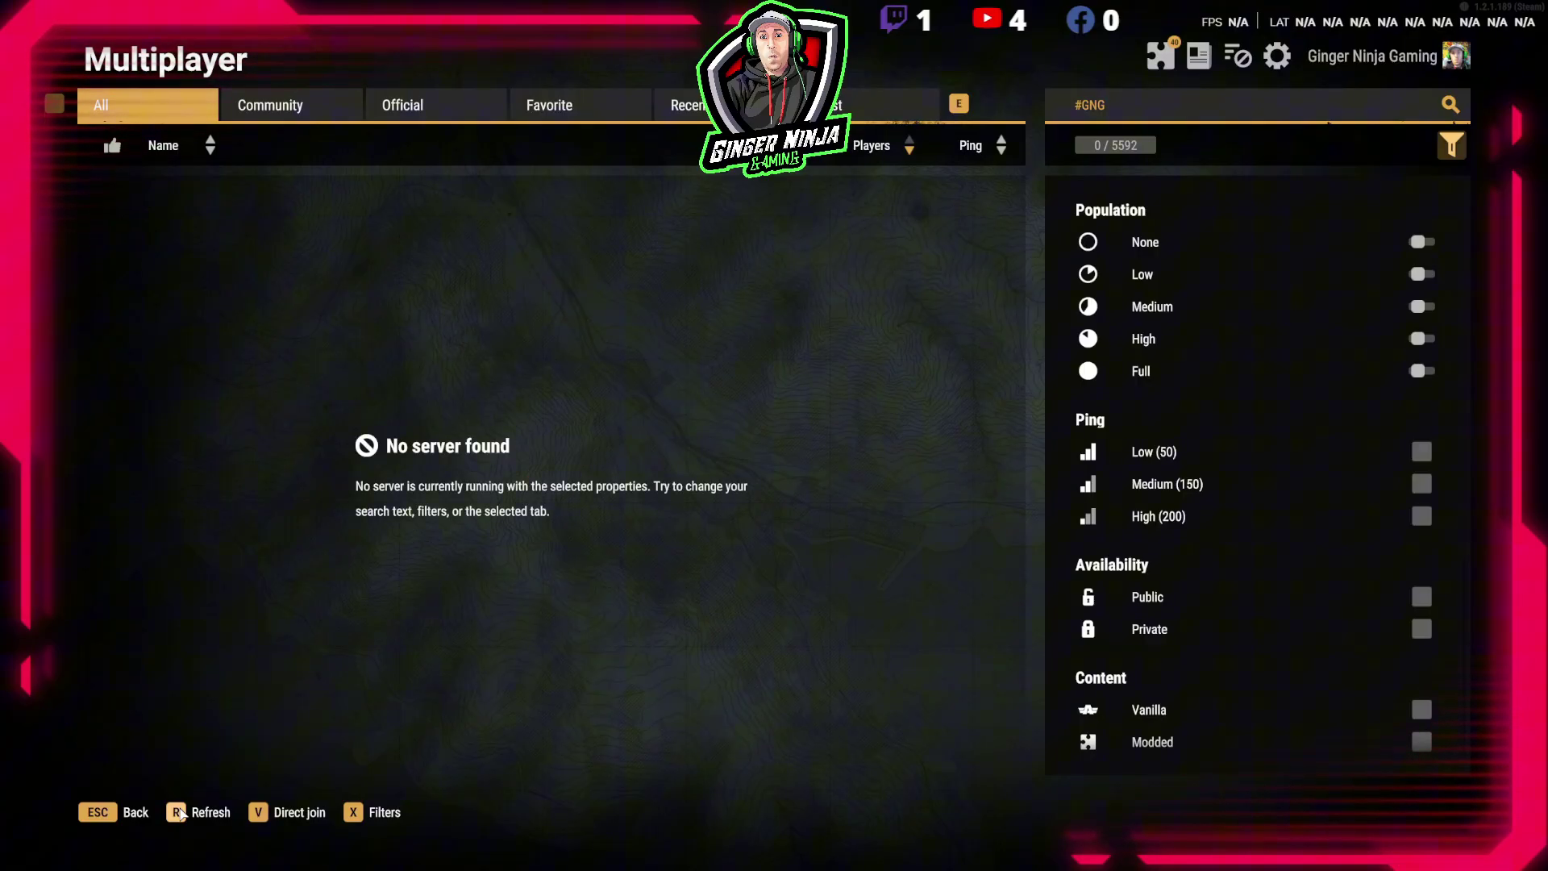
{"action": "left_click", "coordinate": [179, 812]}
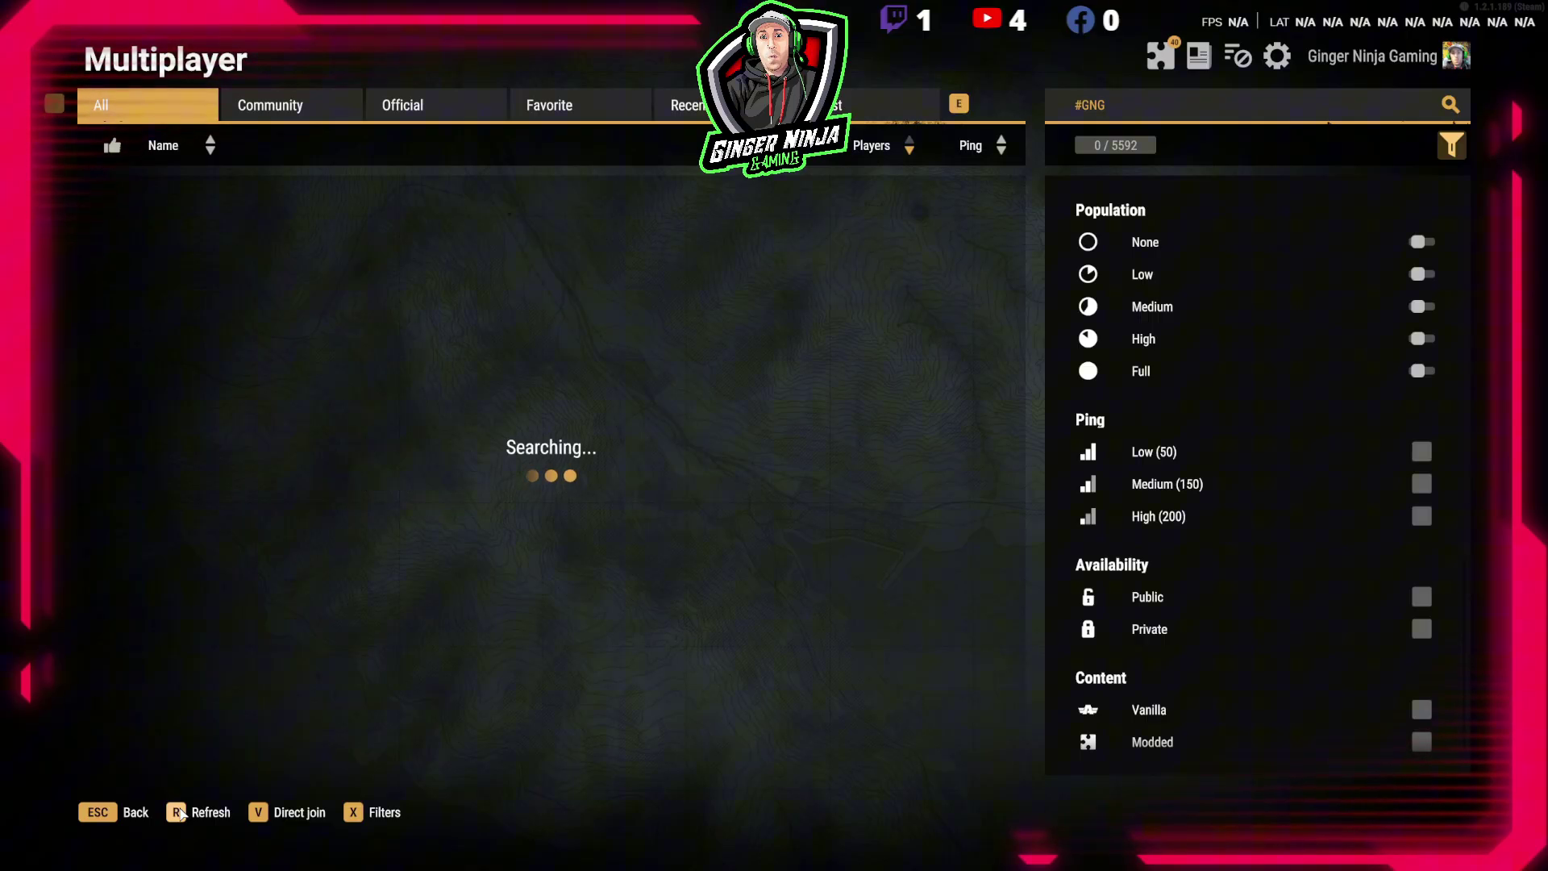
{"action": "left_click", "coordinate": [179, 812]}
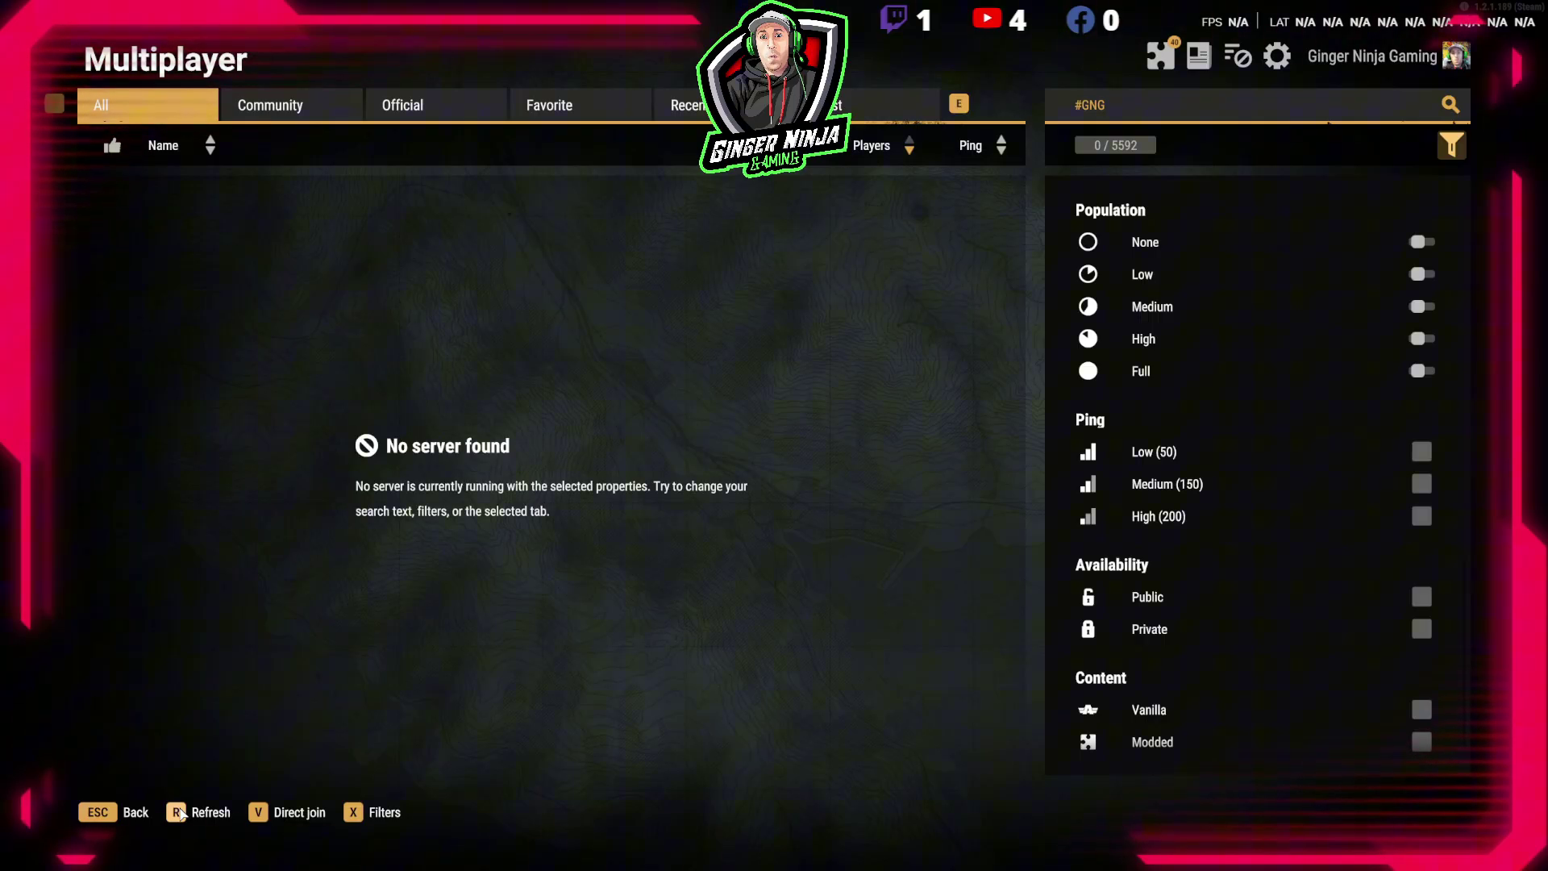
{"action": "left_click", "coordinate": [179, 812]}
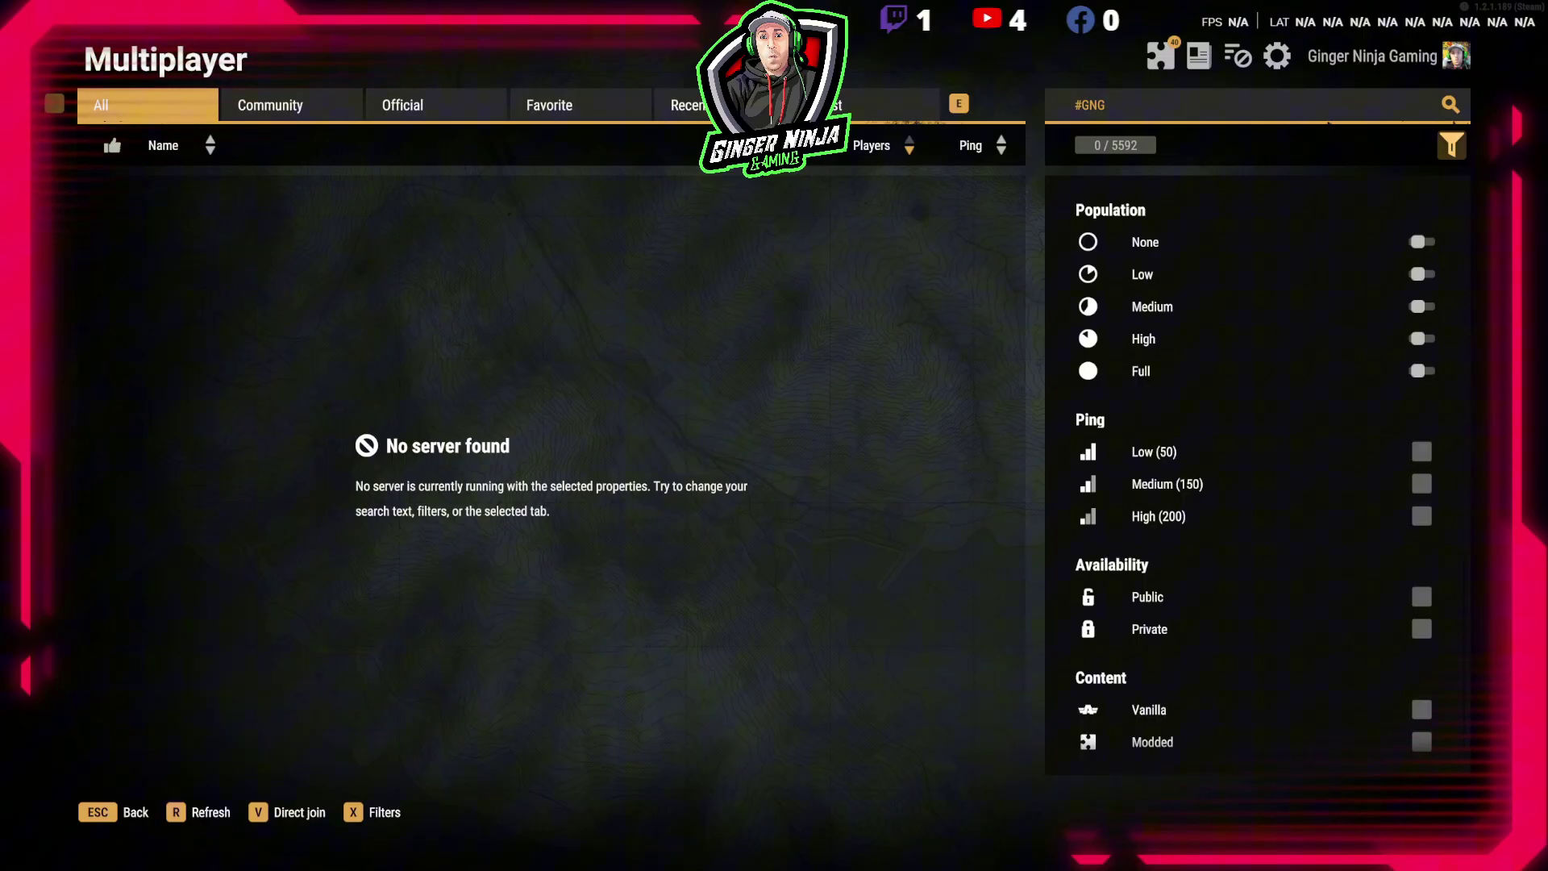
{"action": "left_click", "coordinate": [208, 813]}
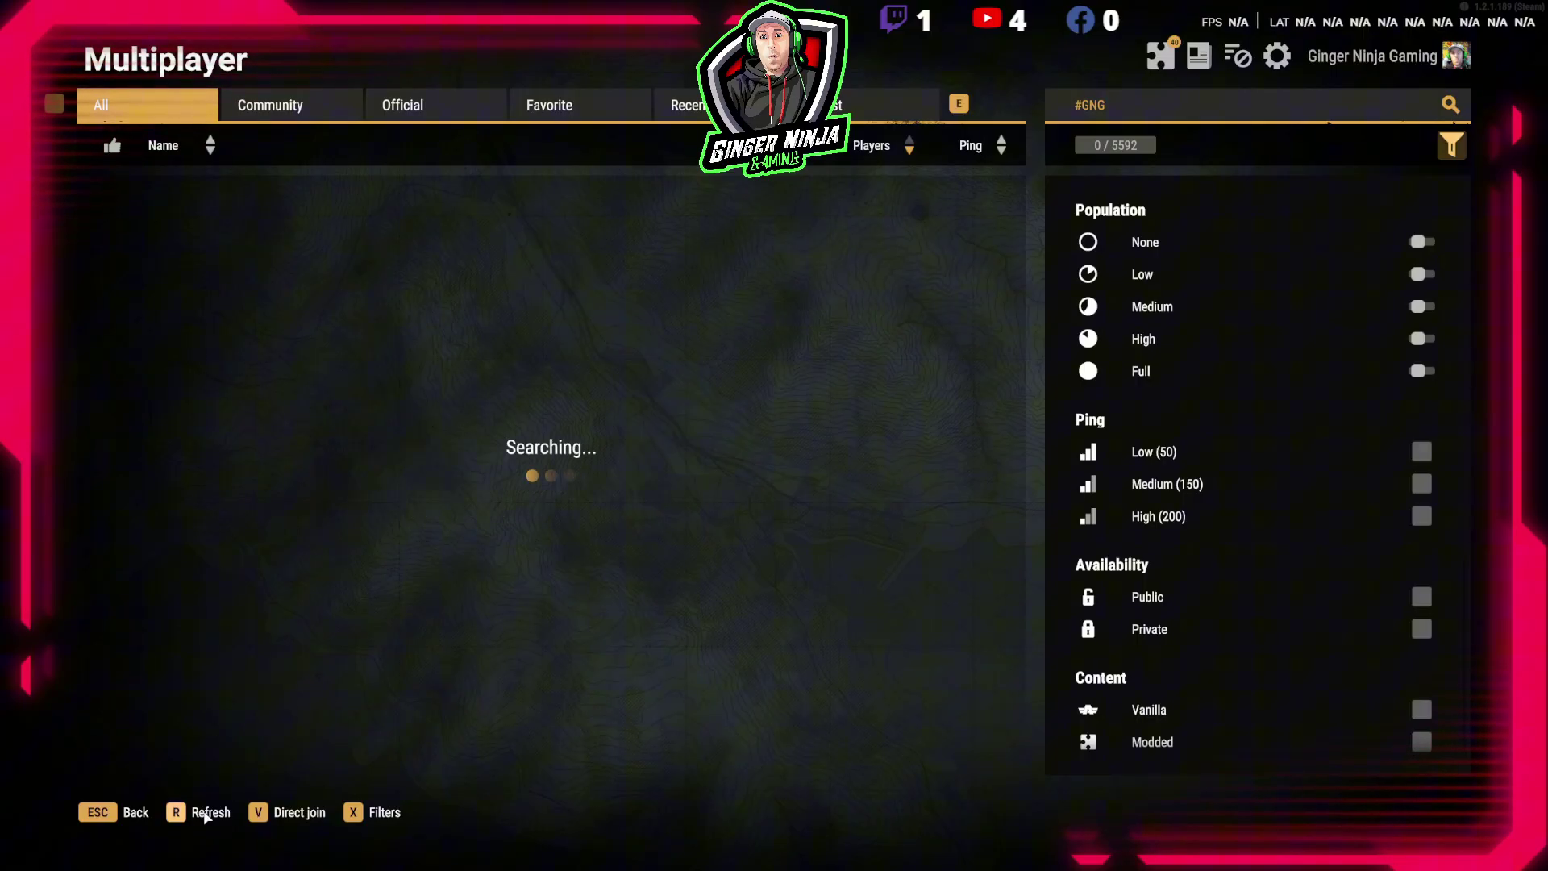
{"action": "left_click", "coordinate": [206, 815]}
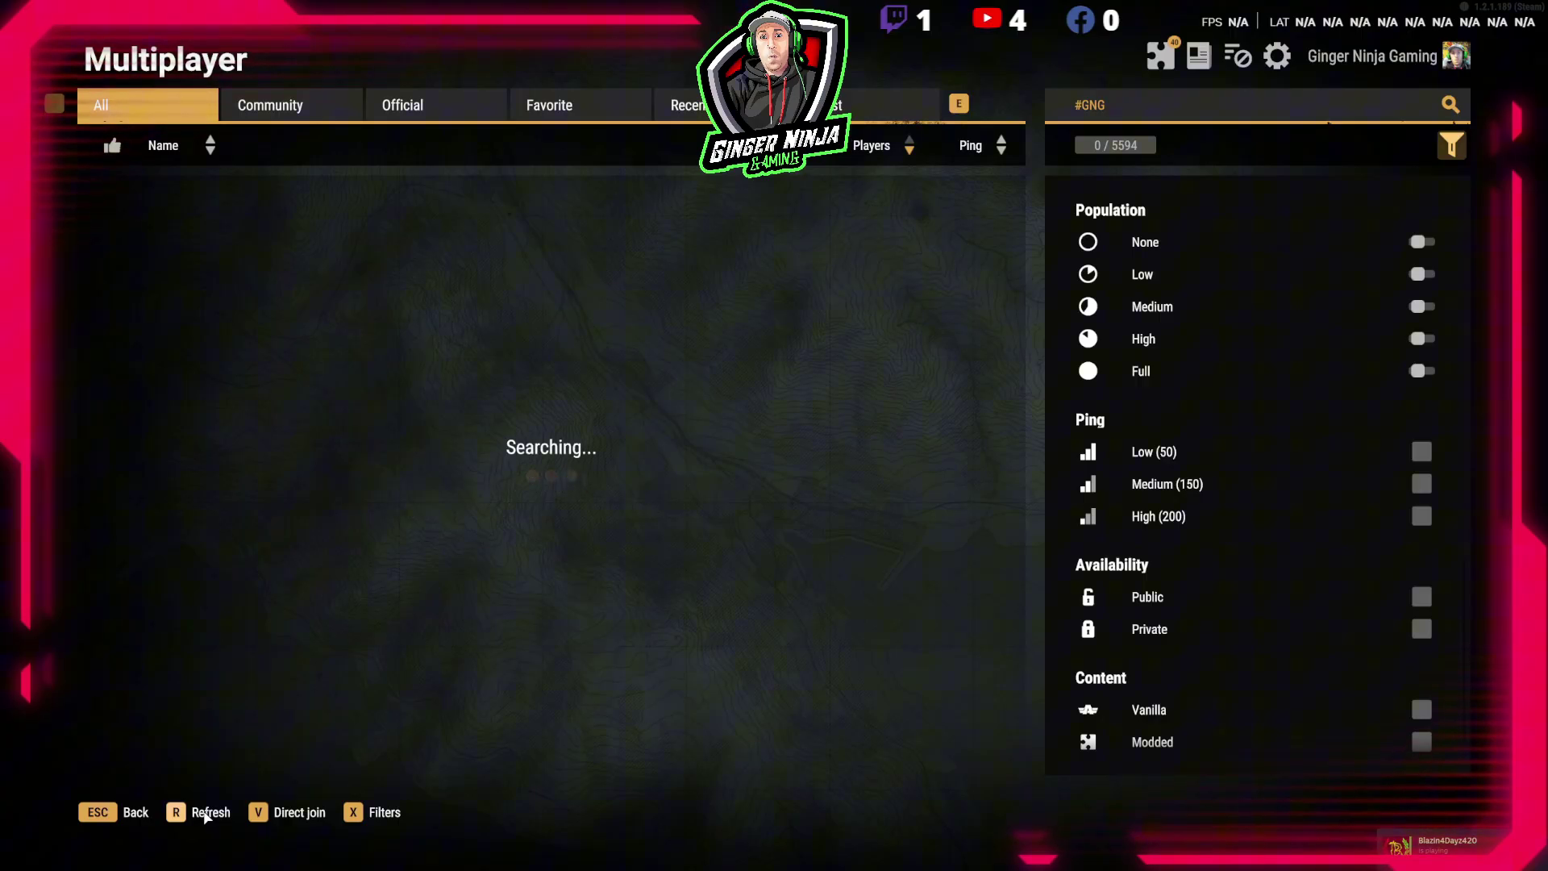
{"action": "left_click", "coordinate": [206, 815]}
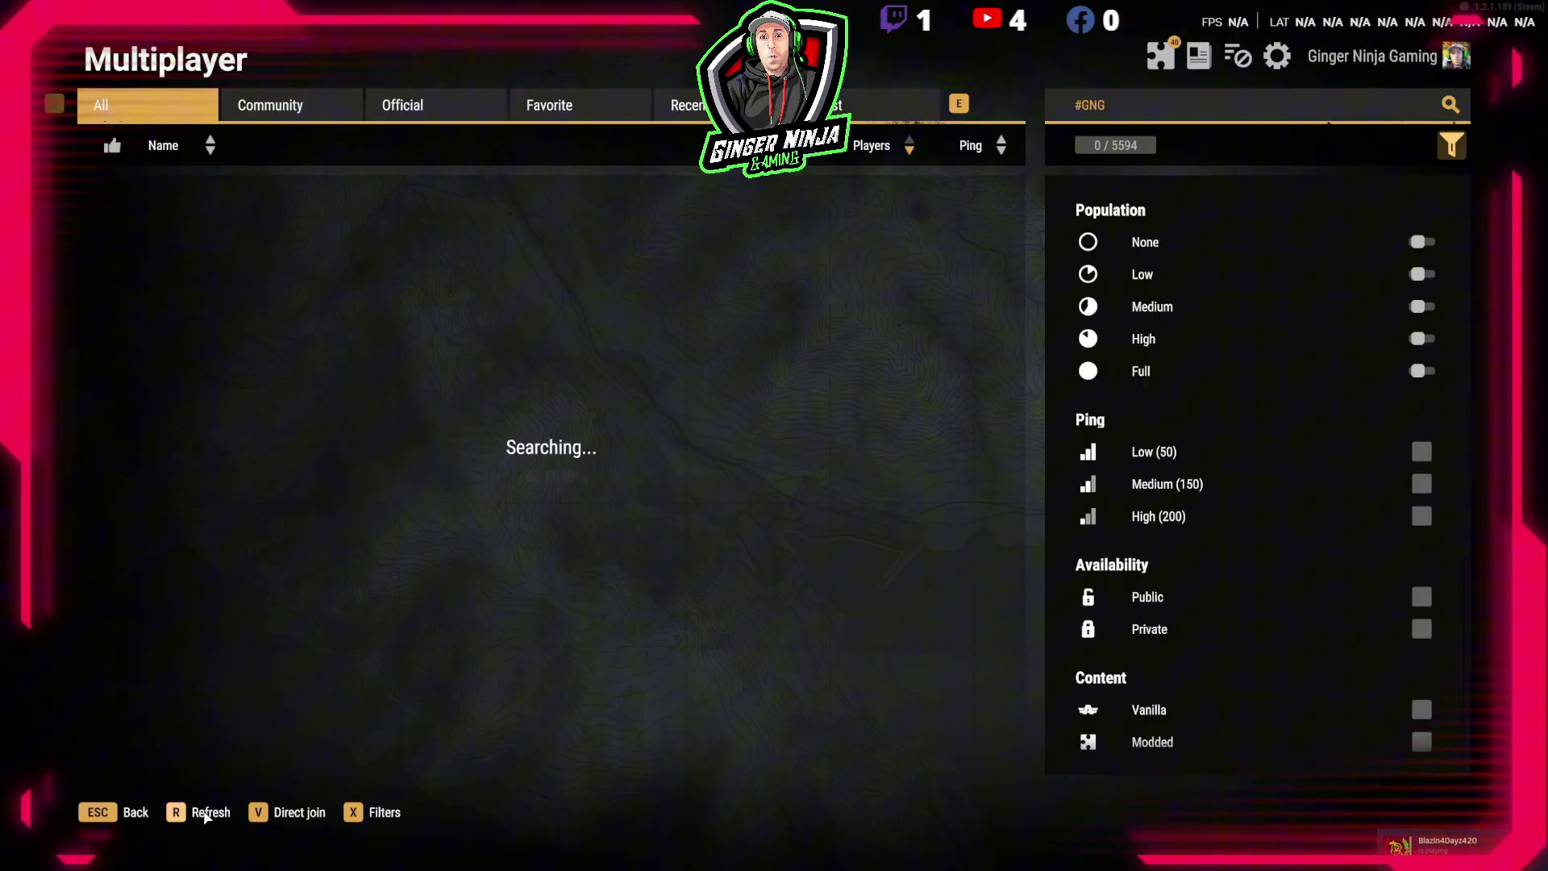
{"action": "left_click", "coordinate": [206, 815]}
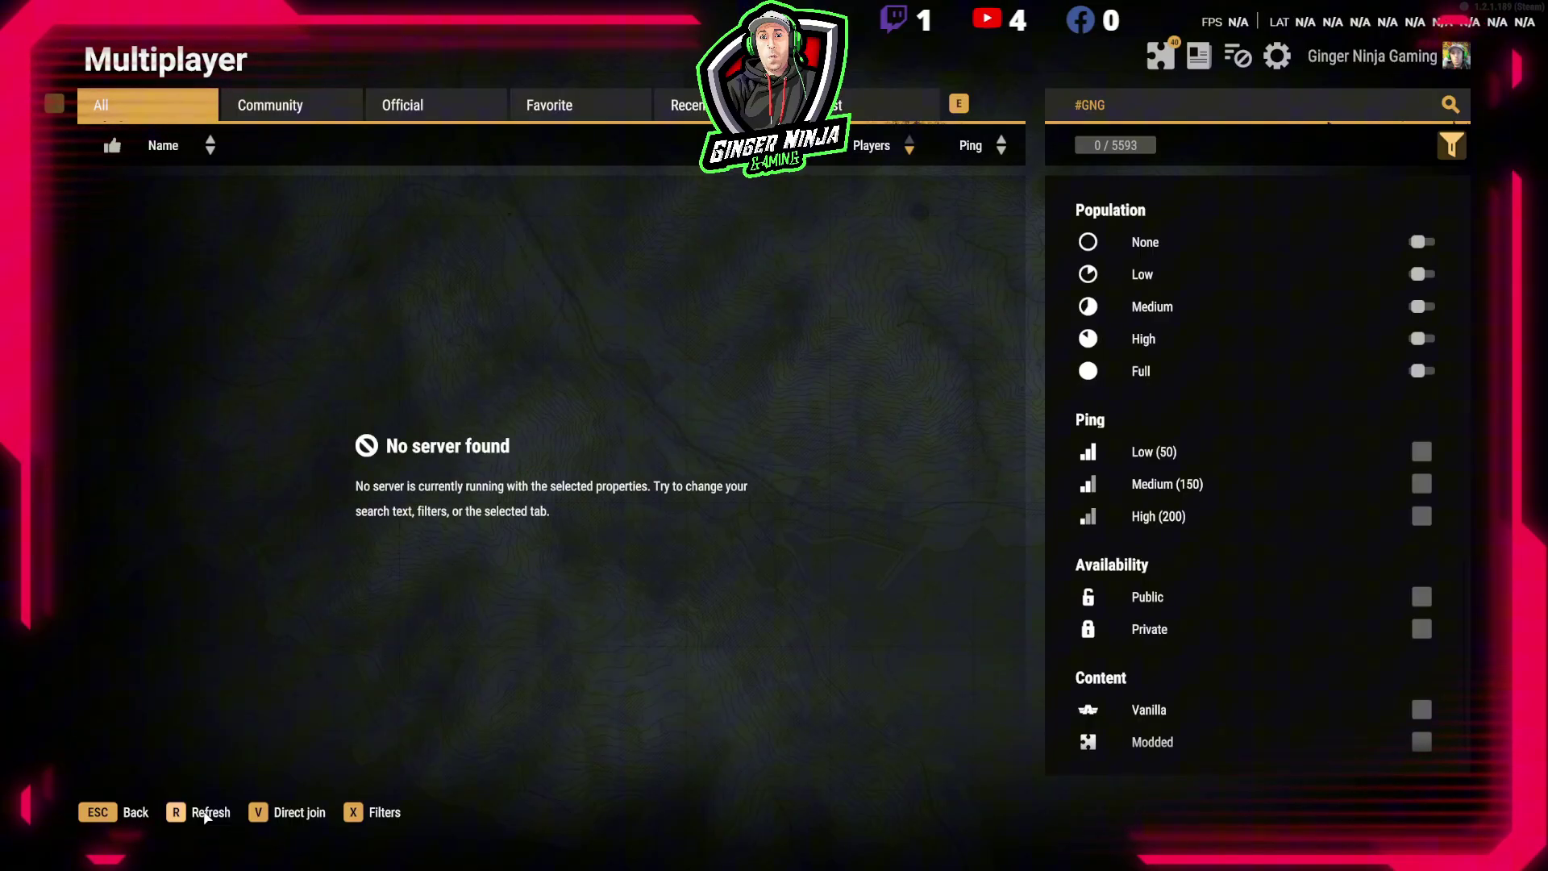
{"action": "left_click", "coordinate": [206, 814]}
{"action": "left_click", "coordinate": [206, 814]}
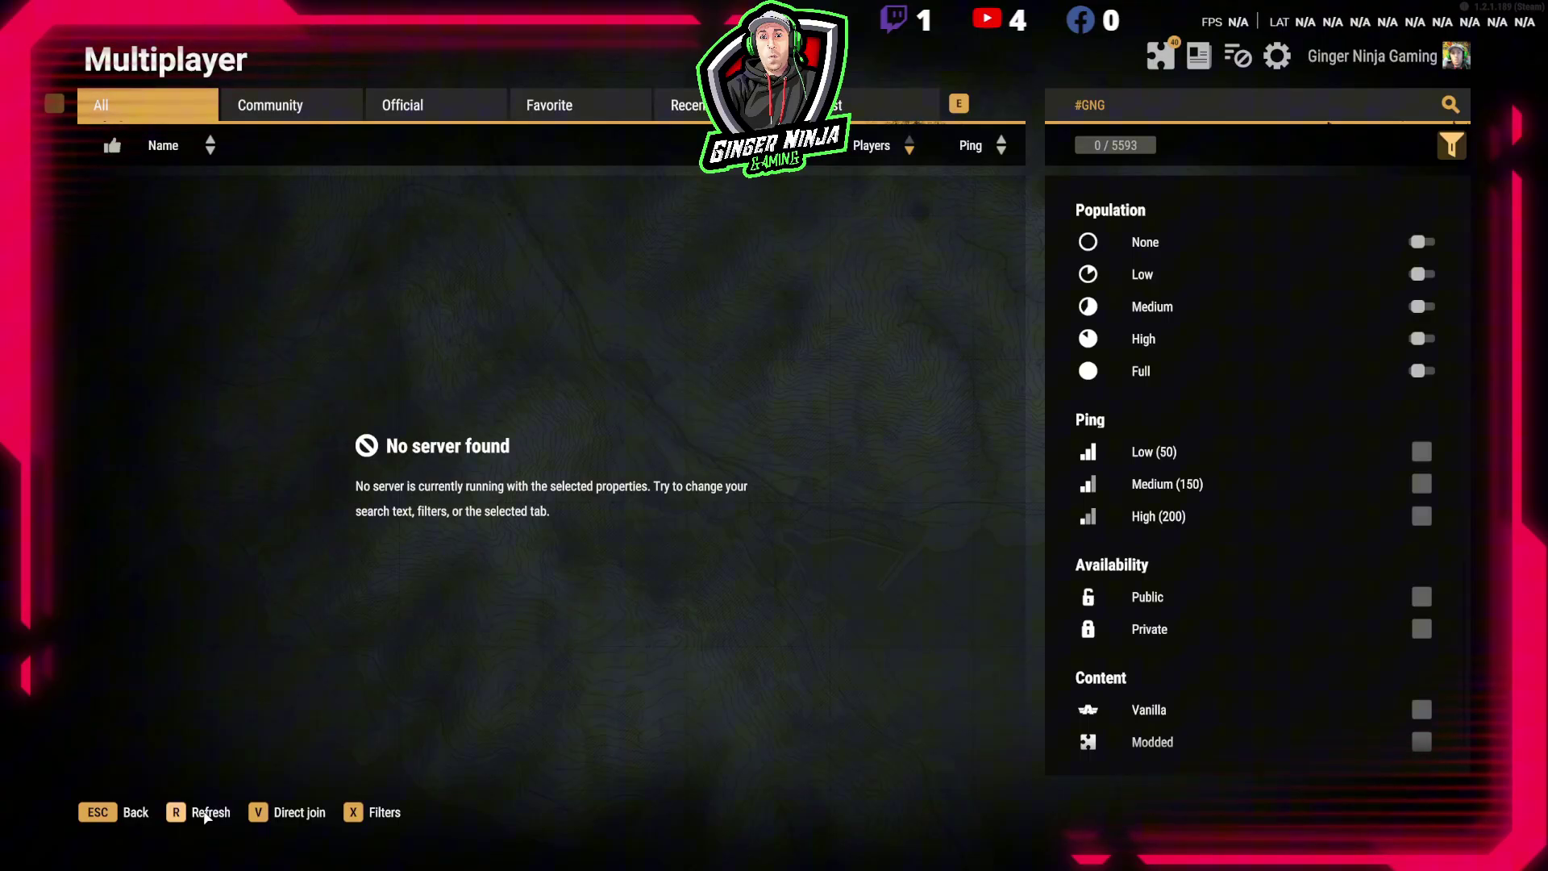
{"action": "left_click", "coordinate": [206, 815]}
{"action": "left_click", "coordinate": [206, 815]}
Step: Leave and reopen the multiplayer server browser, and search the server list for Ginger
{"action": "left_click", "coordinate": [98, 813]}
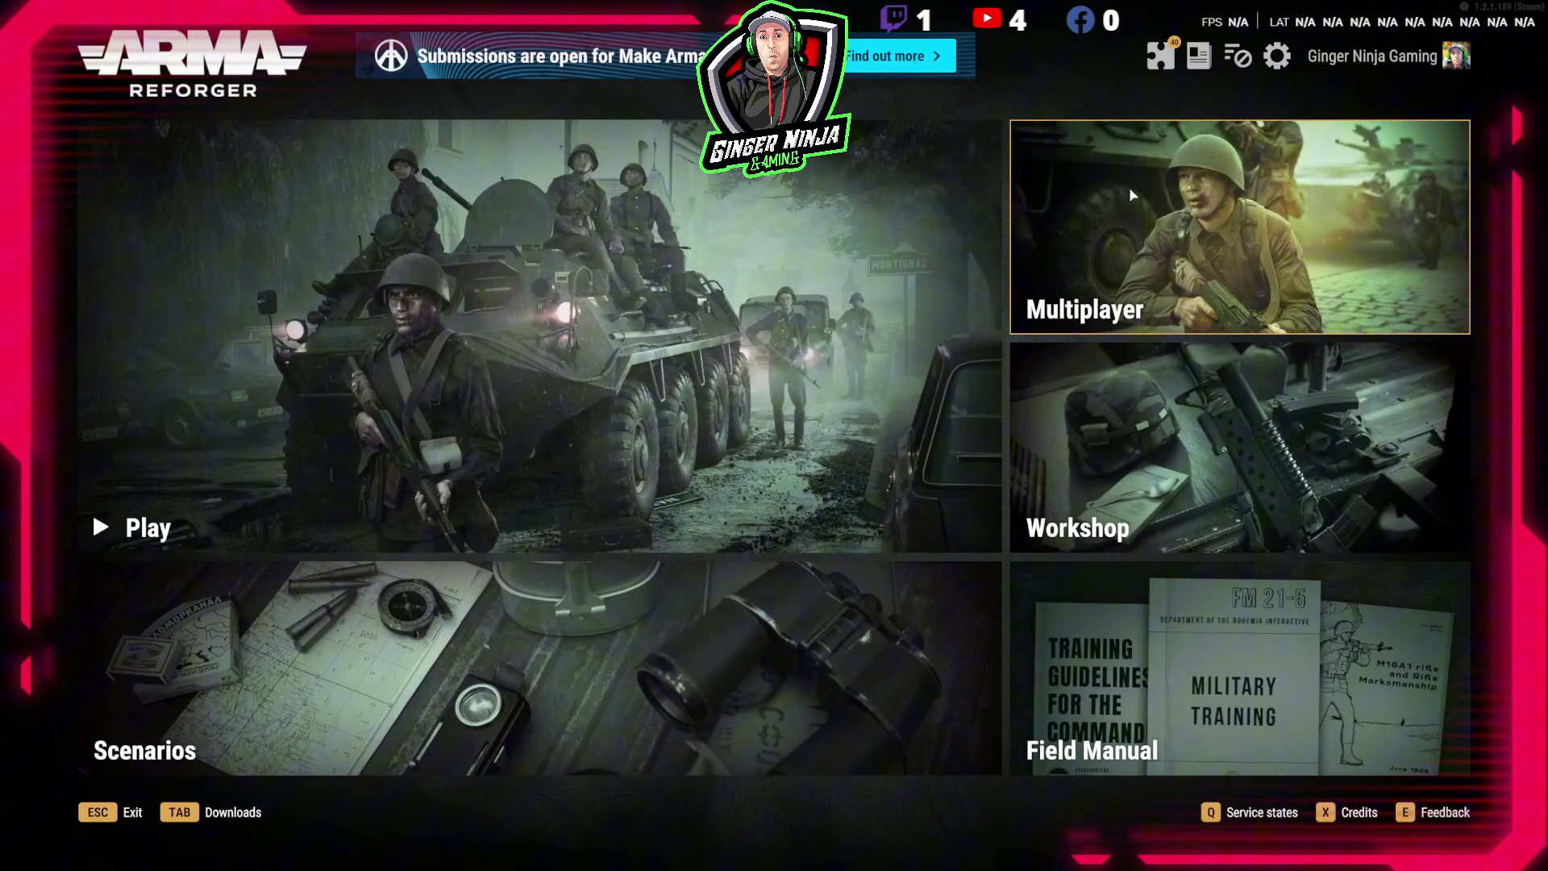
{"action": "left_click", "coordinate": [1151, 166]}
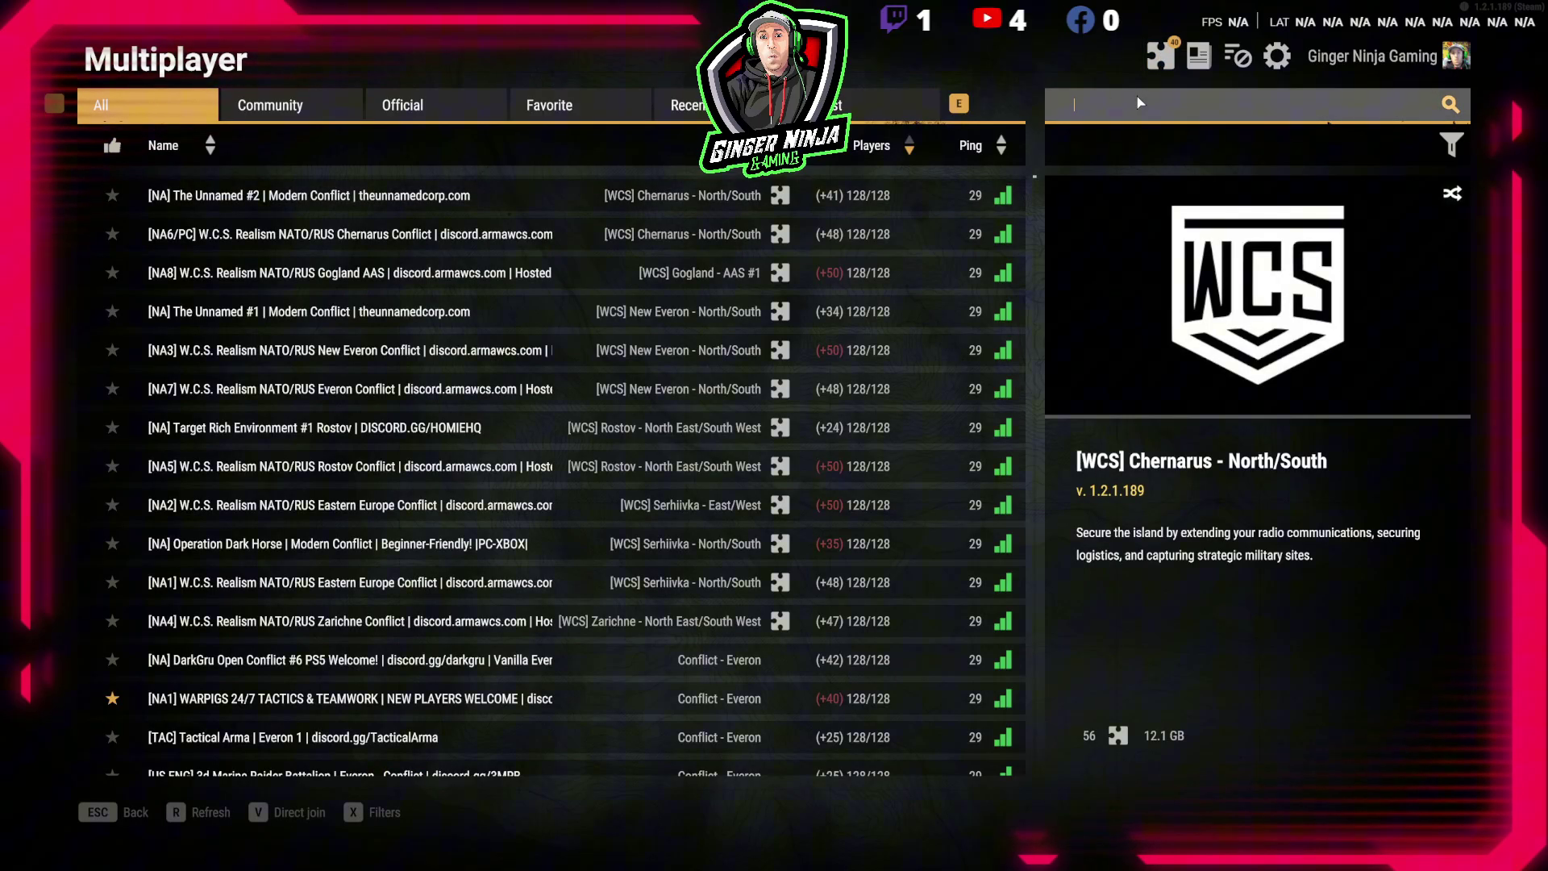
{"action": "left_click", "coordinate": [1137, 95]}
{"action": "type", "text": "Ginger"}
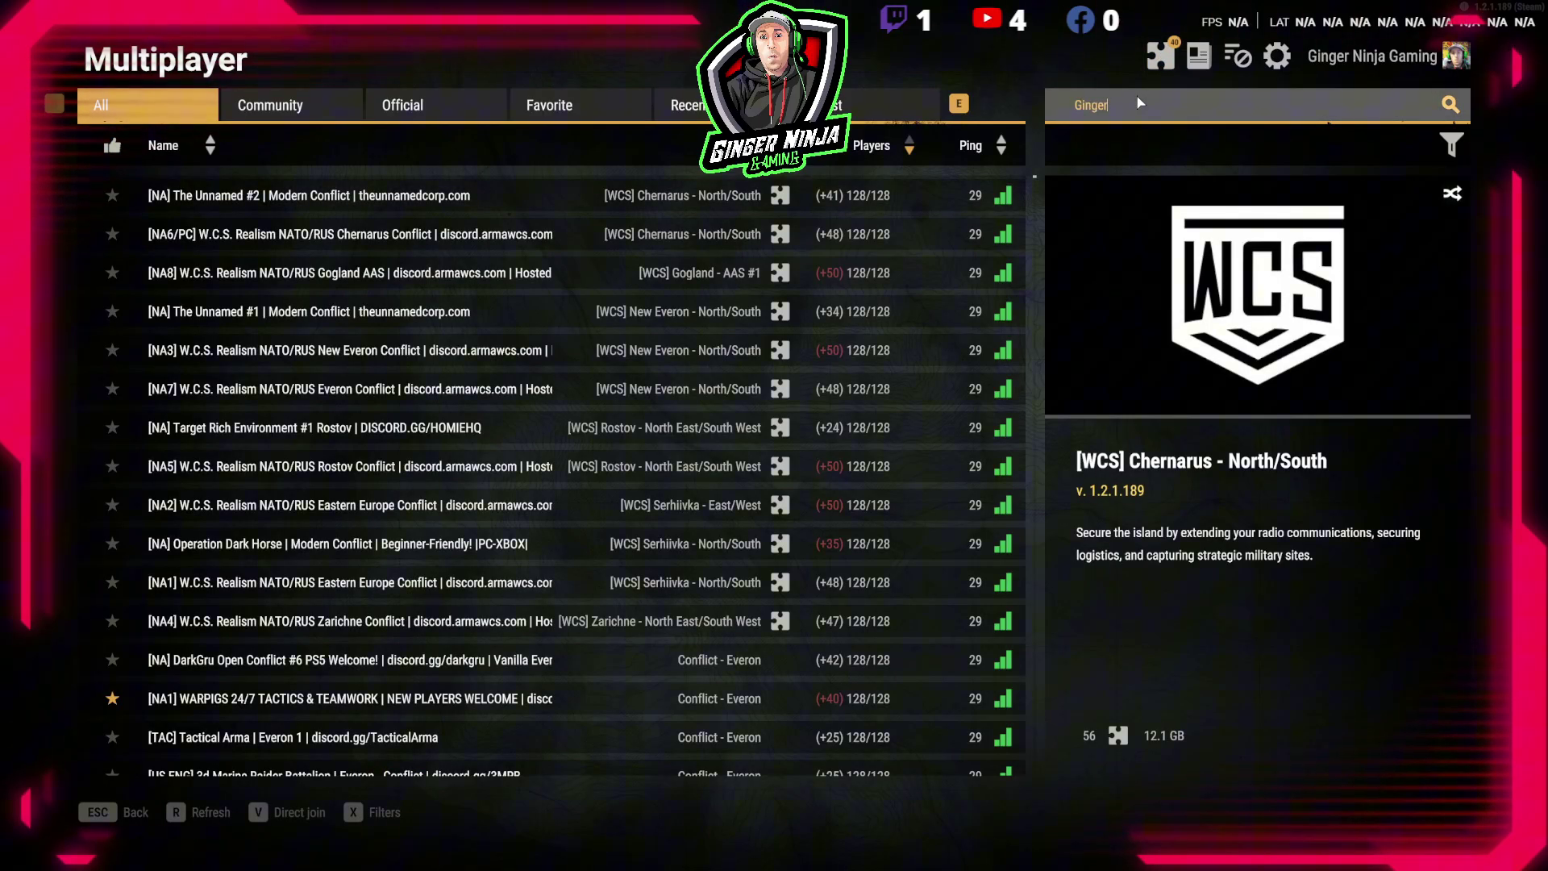
{"action": "key", "text": "Return"}
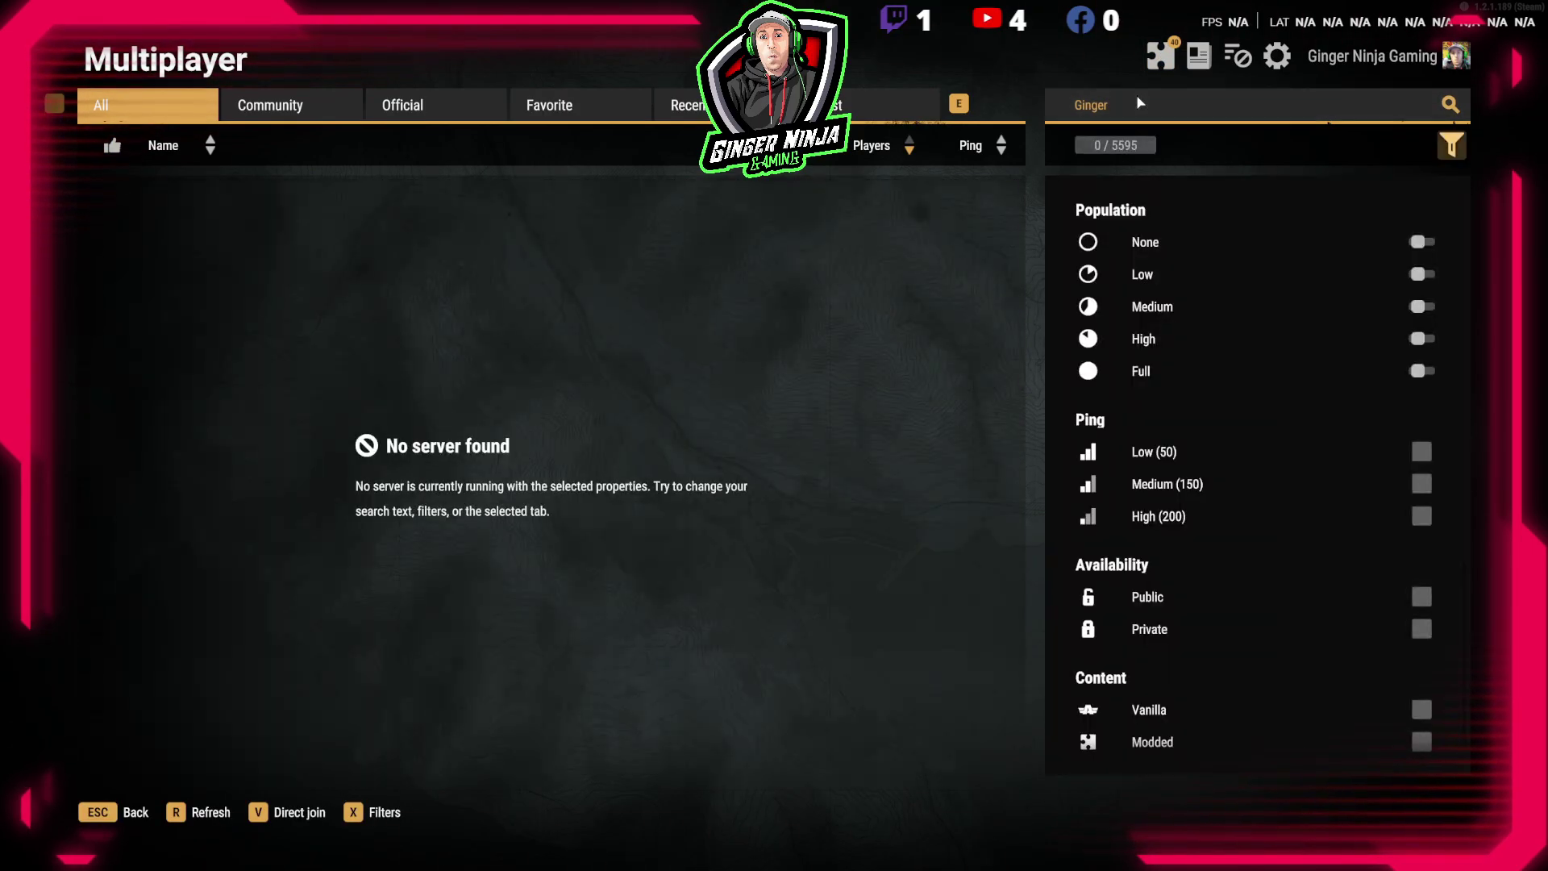
Step: Check the server filters and refresh the list for the Ginger search
{"action": "scroll", "coordinate": [1229, 476], "scroll_direction": "down", "scroll_amount": 5}
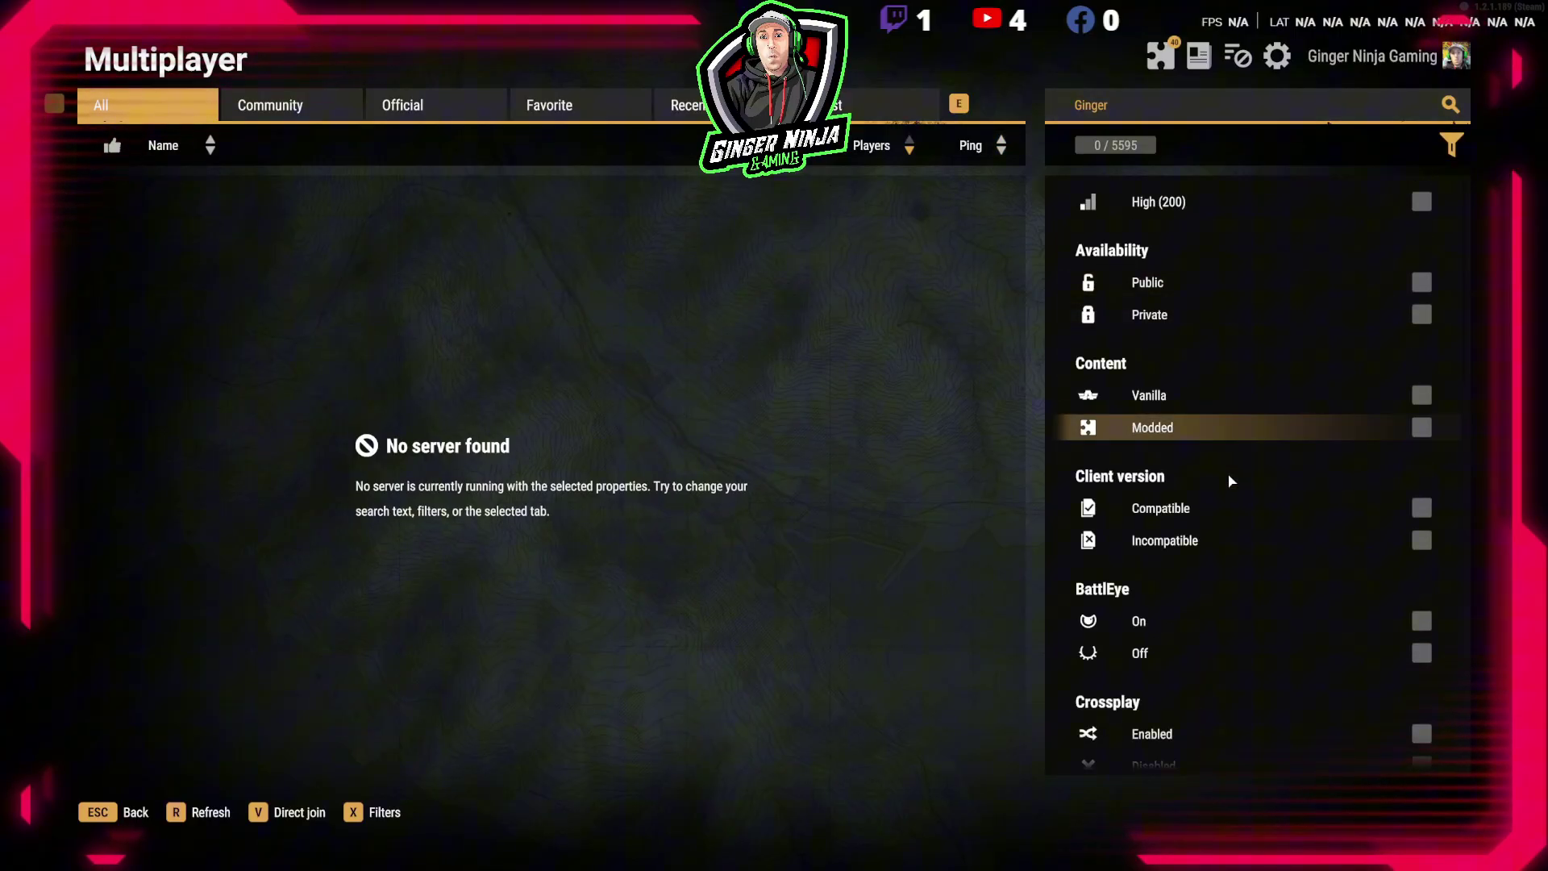
{"action": "scroll", "coordinate": [1218, 479], "scroll_direction": "up", "scroll_amount": 5}
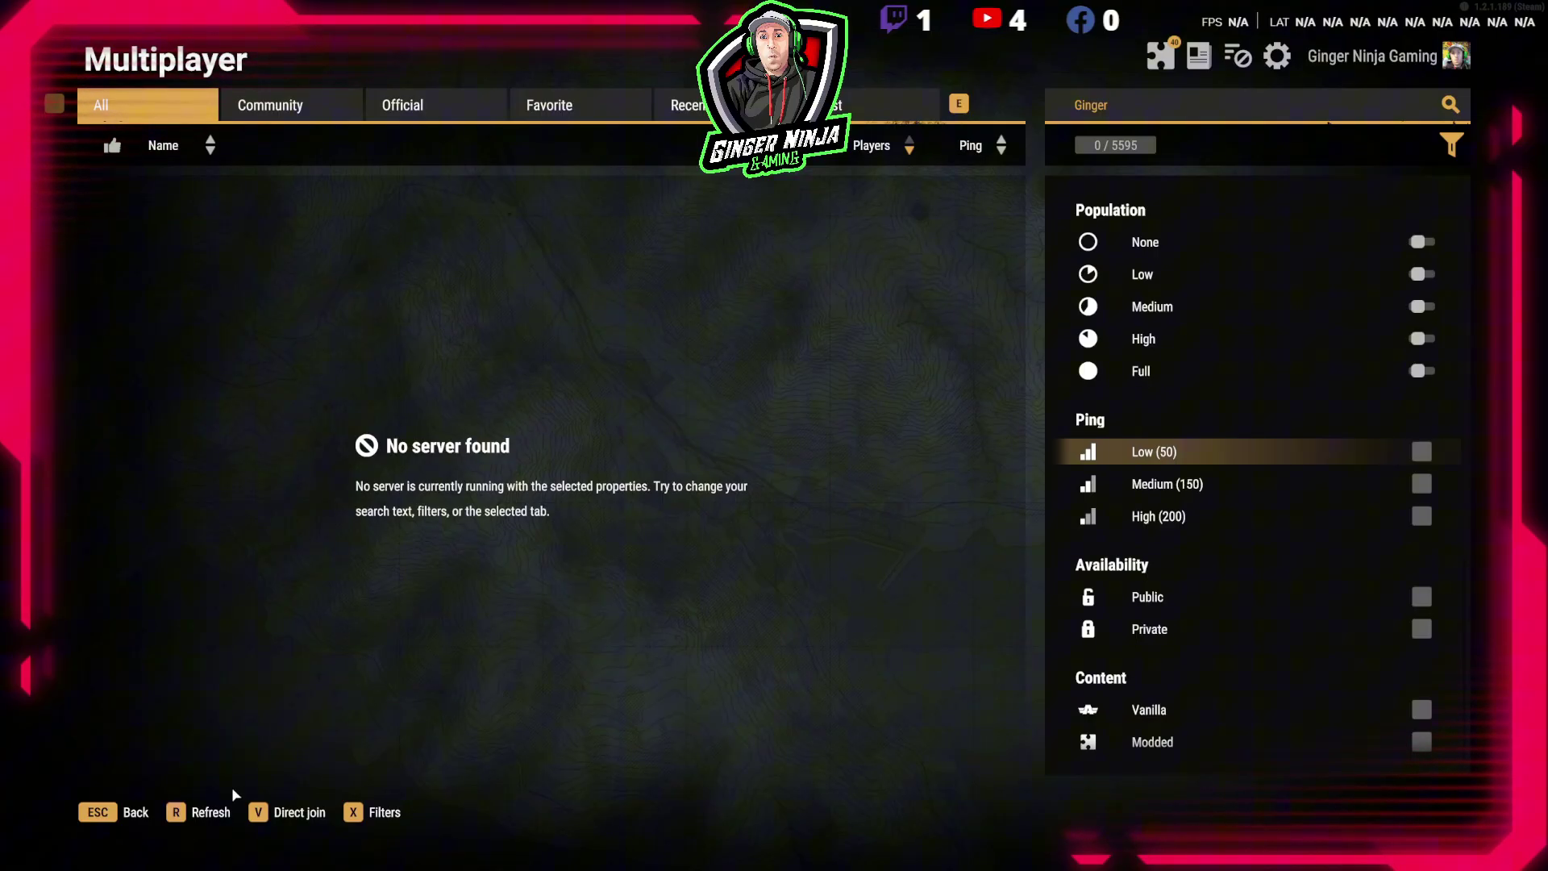
{"action": "left_click", "coordinate": [210, 812]}
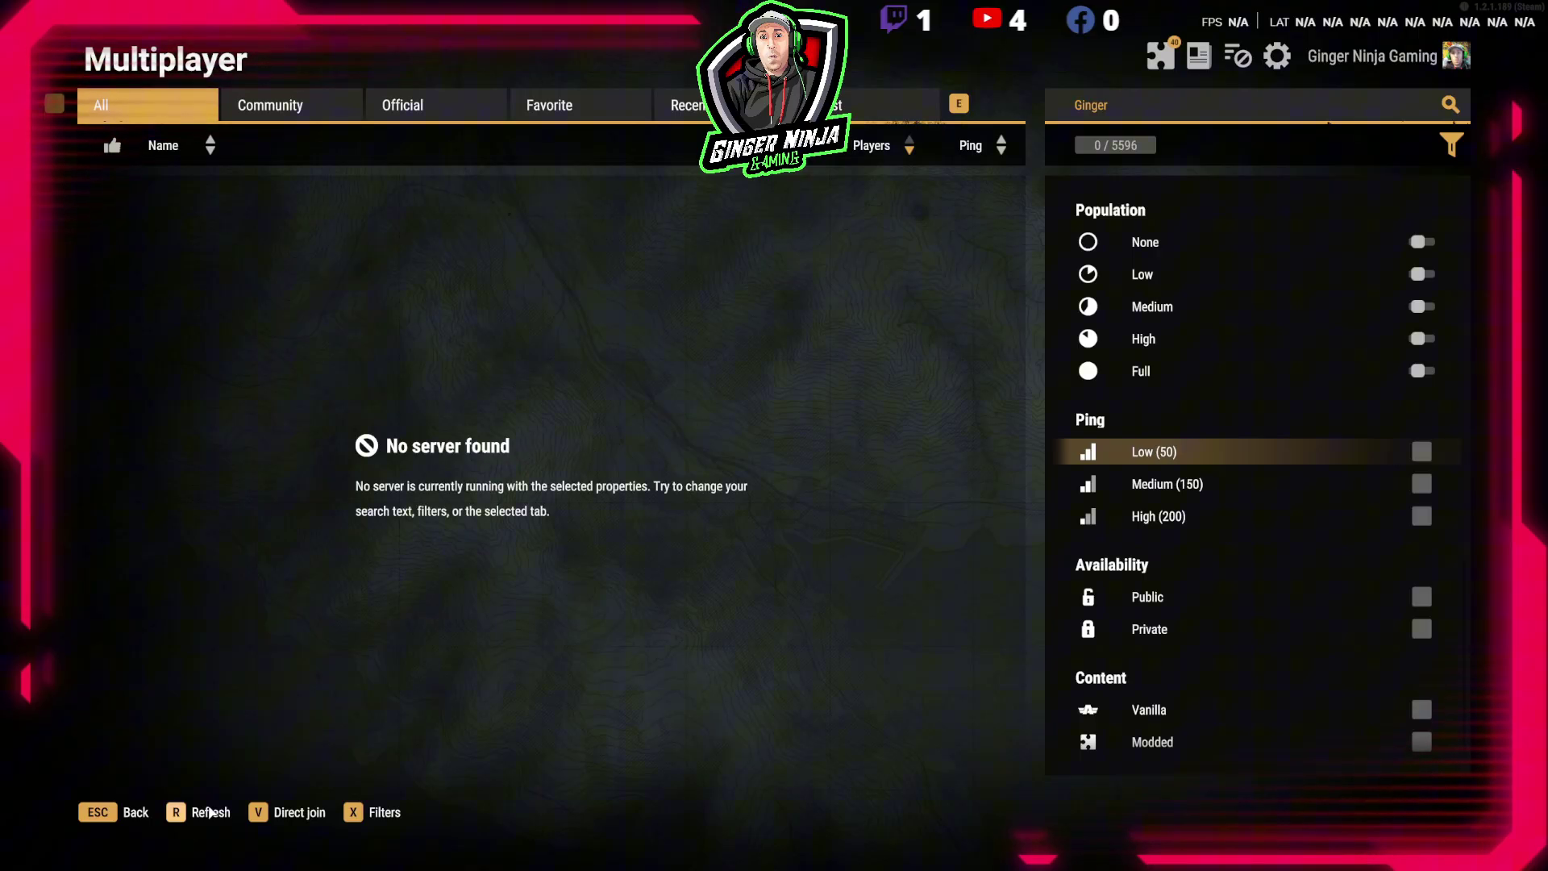
{"action": "left_click", "coordinate": [211, 812]}
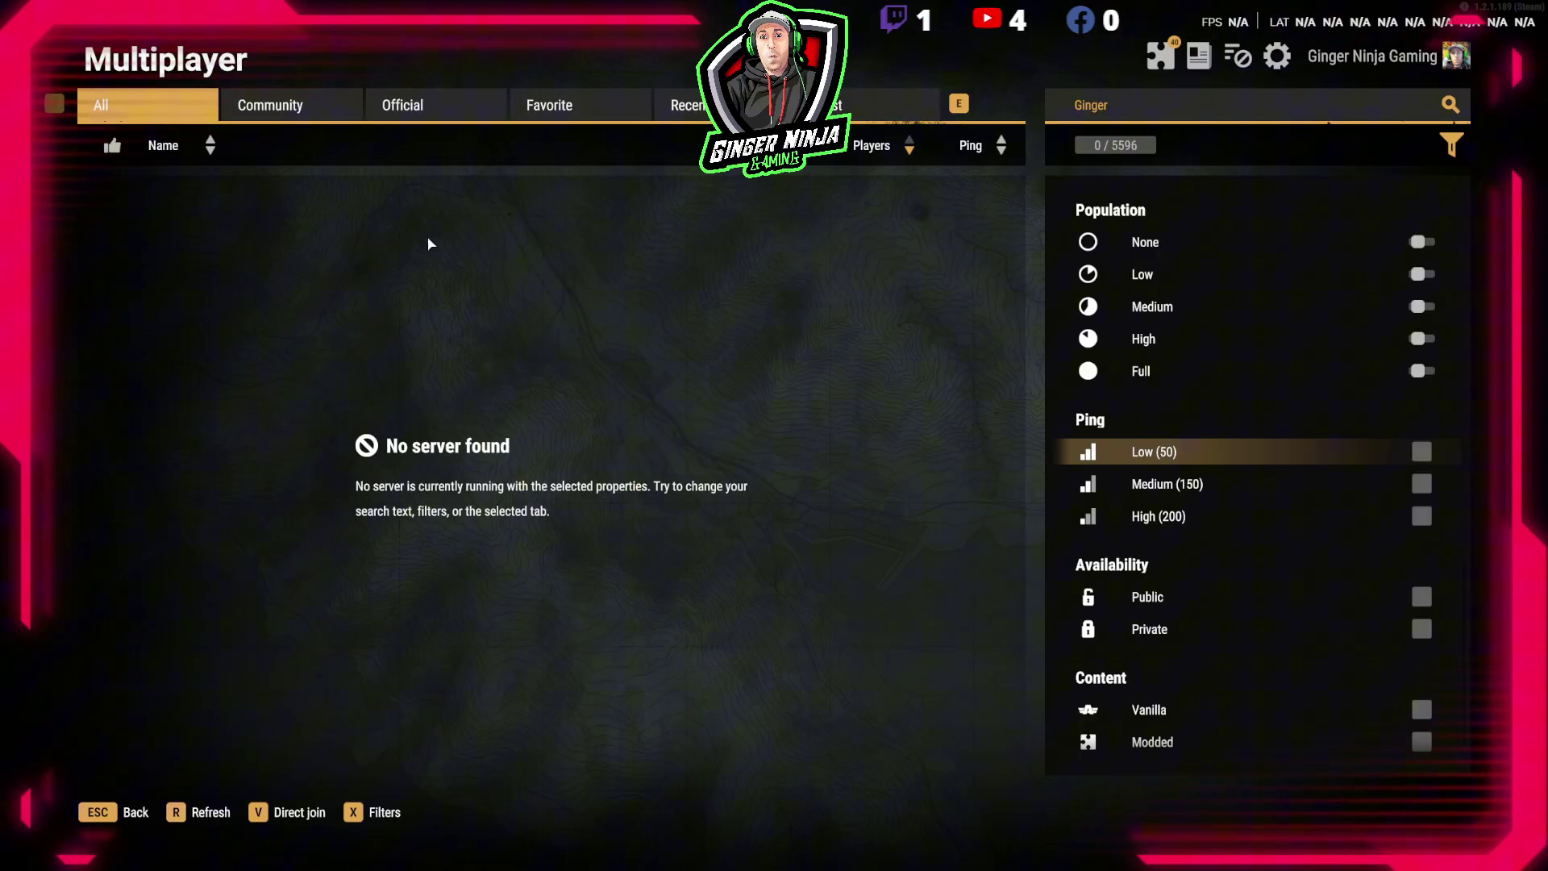
Step: Show the favorite servers, clear the Ginger search text, and look through the list
{"action": "left_click", "coordinate": [605, 107]}
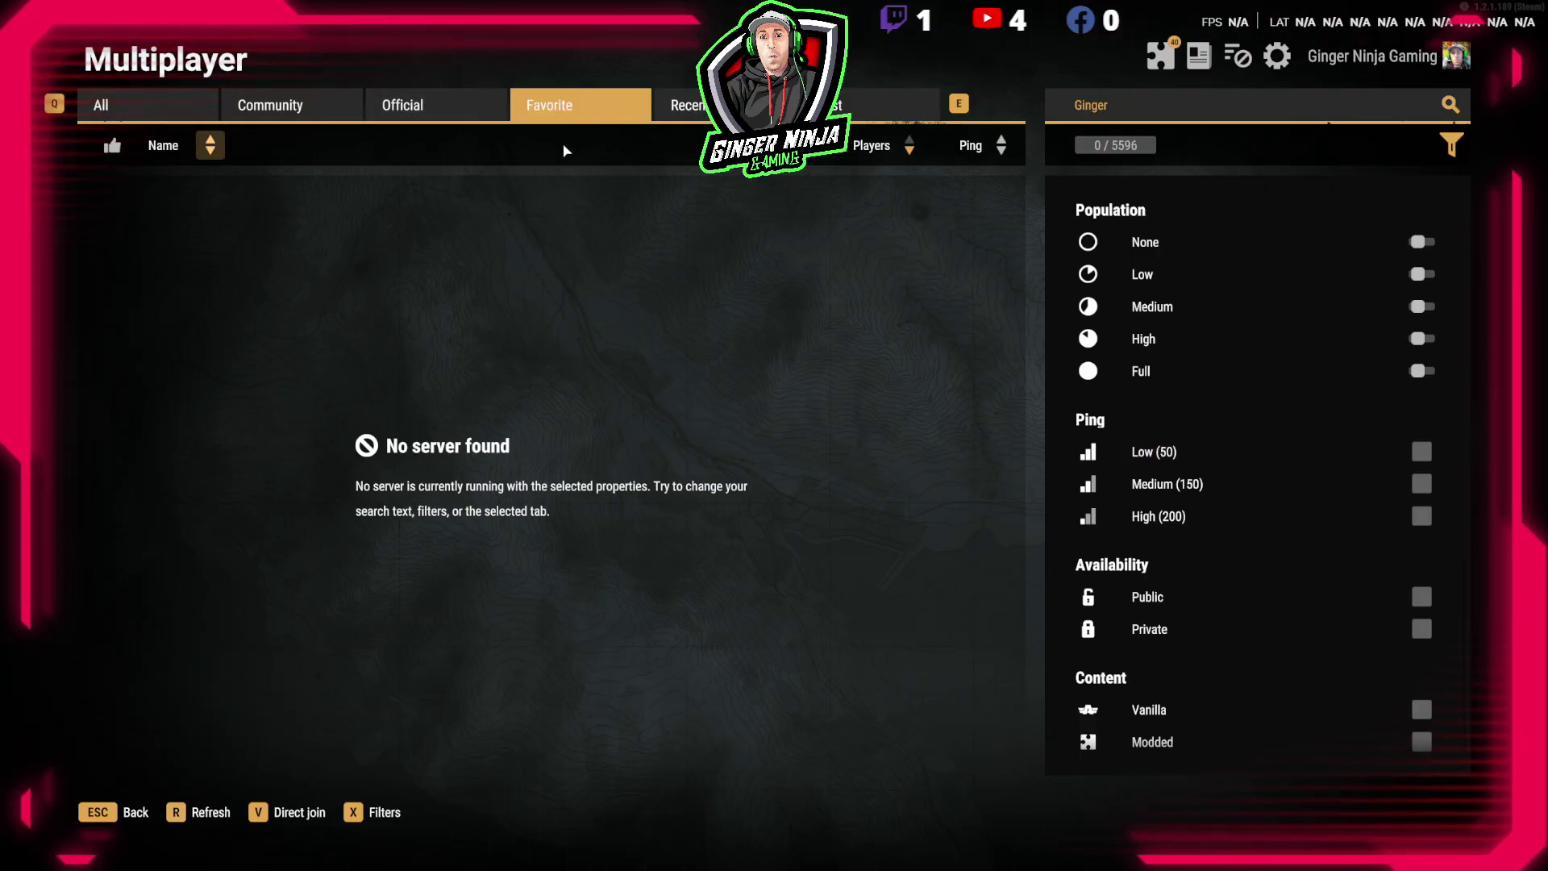
{"action": "left_click", "coordinate": [1119, 103]}
{"action": "key", "text": "BackSpace"}
{"action": "key", "text": "BackSpace"}
{"action": "key", "text": "BackSpace"}
{"action": "key", "text": "BackSpace"}
{"action": "key", "text": "BackSpace"}
{"action": "key", "text": "BackSpace"}
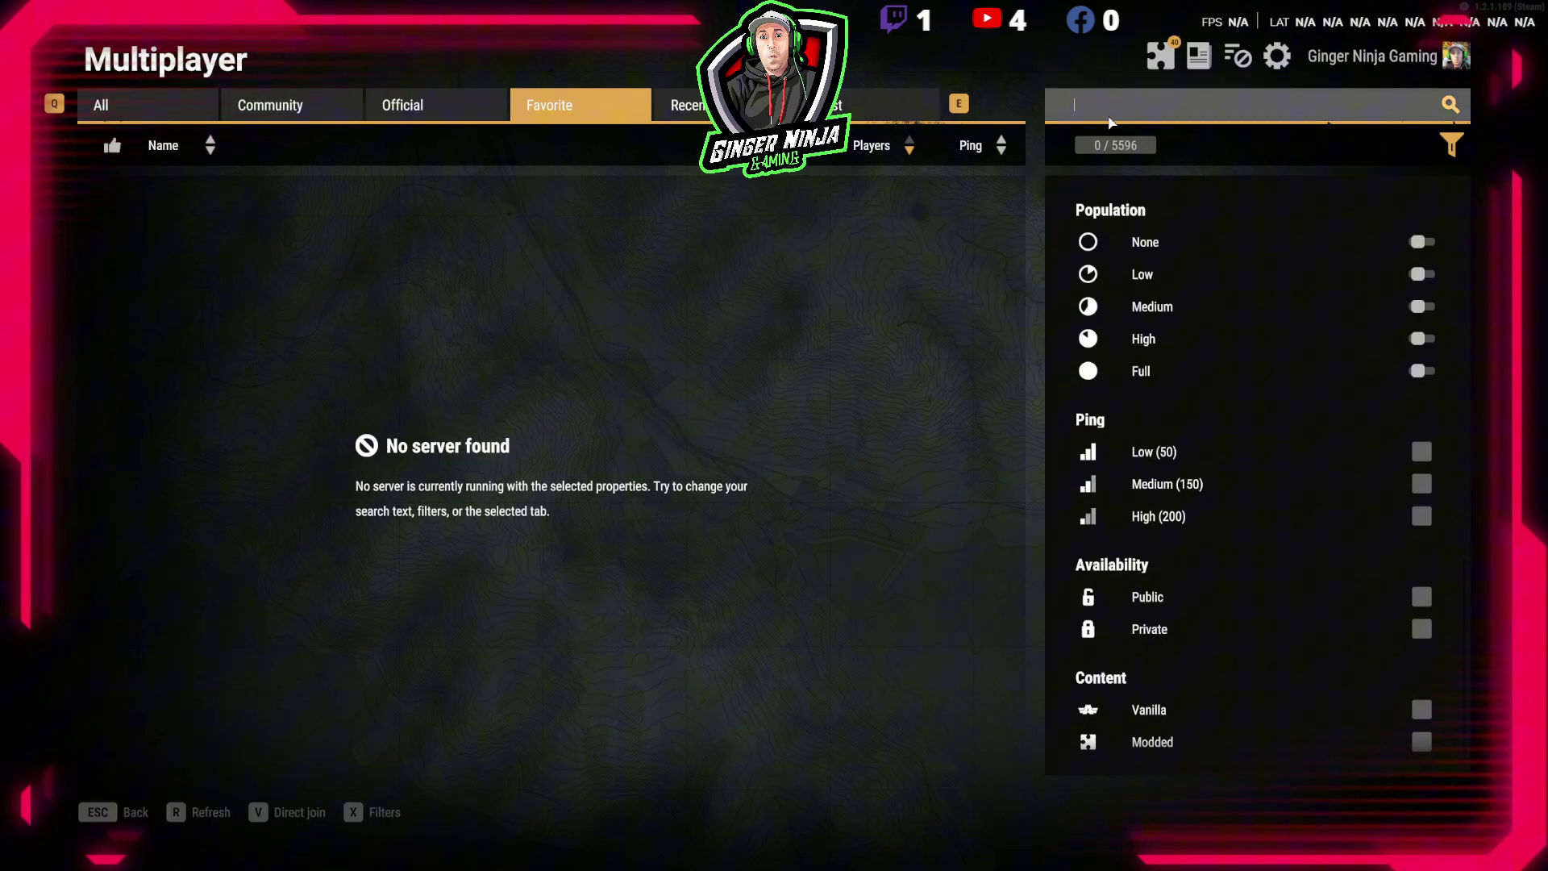
{"action": "key", "text": "Return"}
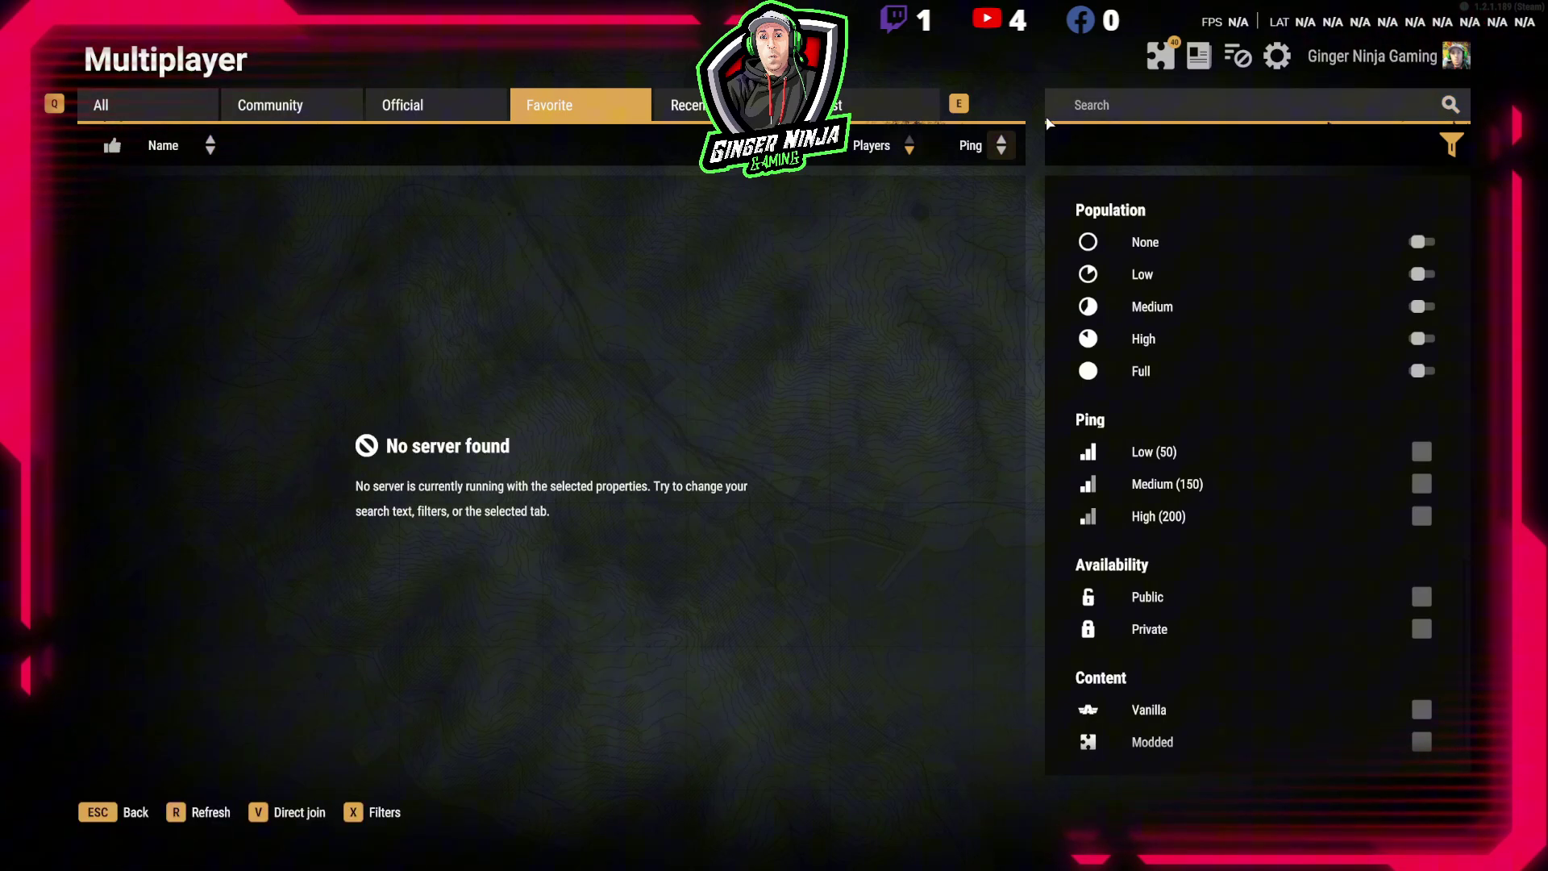
{"action": "scroll", "coordinate": [468, 436], "scroll_direction": "down", "scroll_amount": 1}
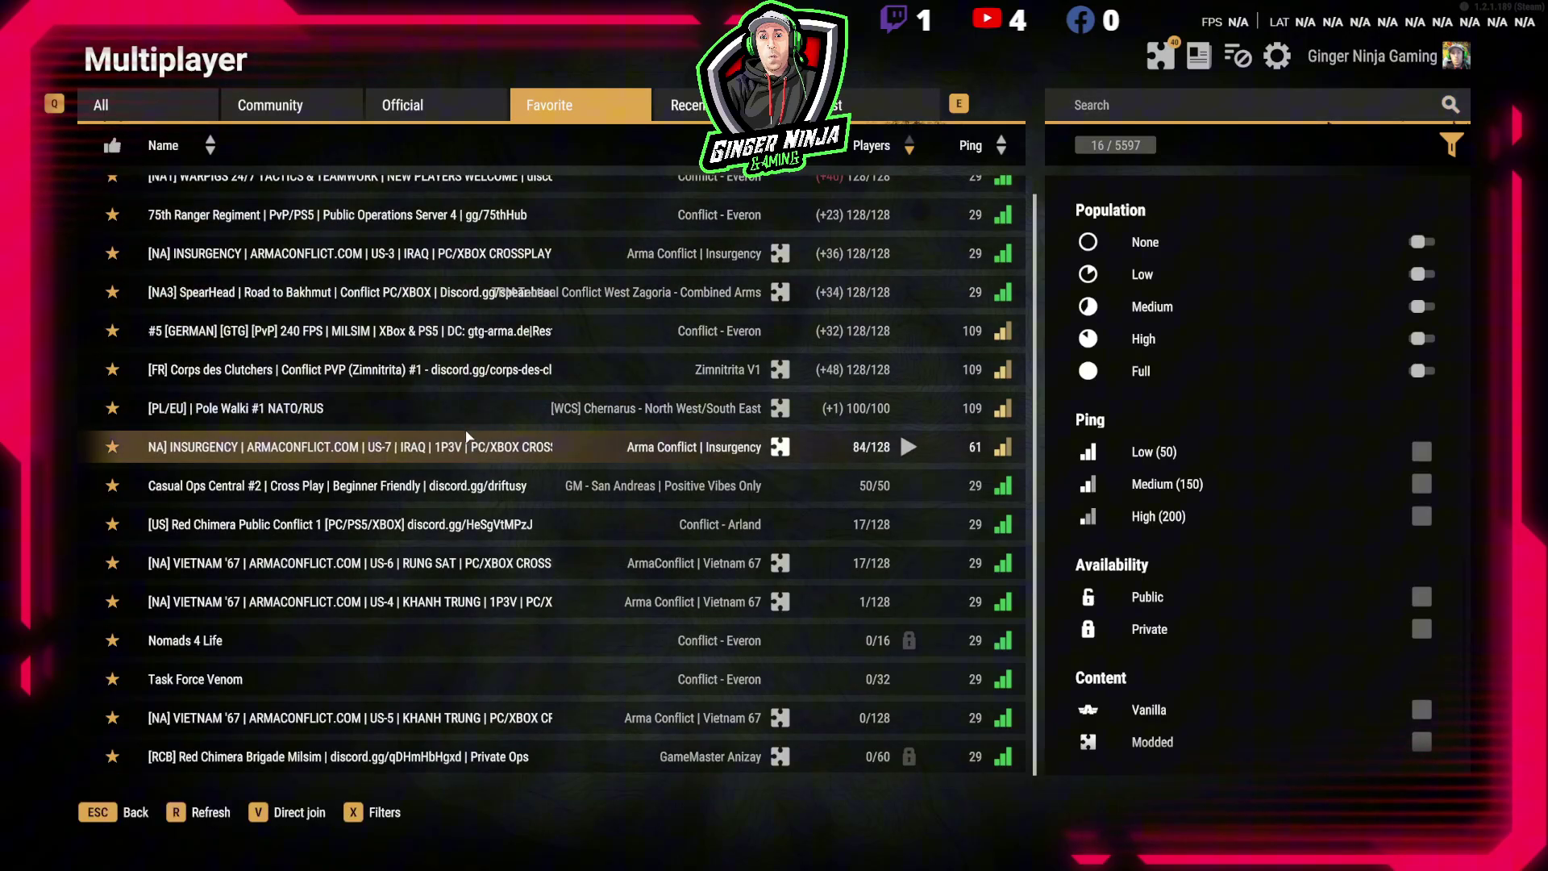
Step: Show all servers instead of the favorites and search the server list for ginger
{"action": "scroll", "coordinate": [339, 580], "scroll_direction": "up", "scroll_amount": 1}
{"action": "left_click", "coordinate": [147, 108]}
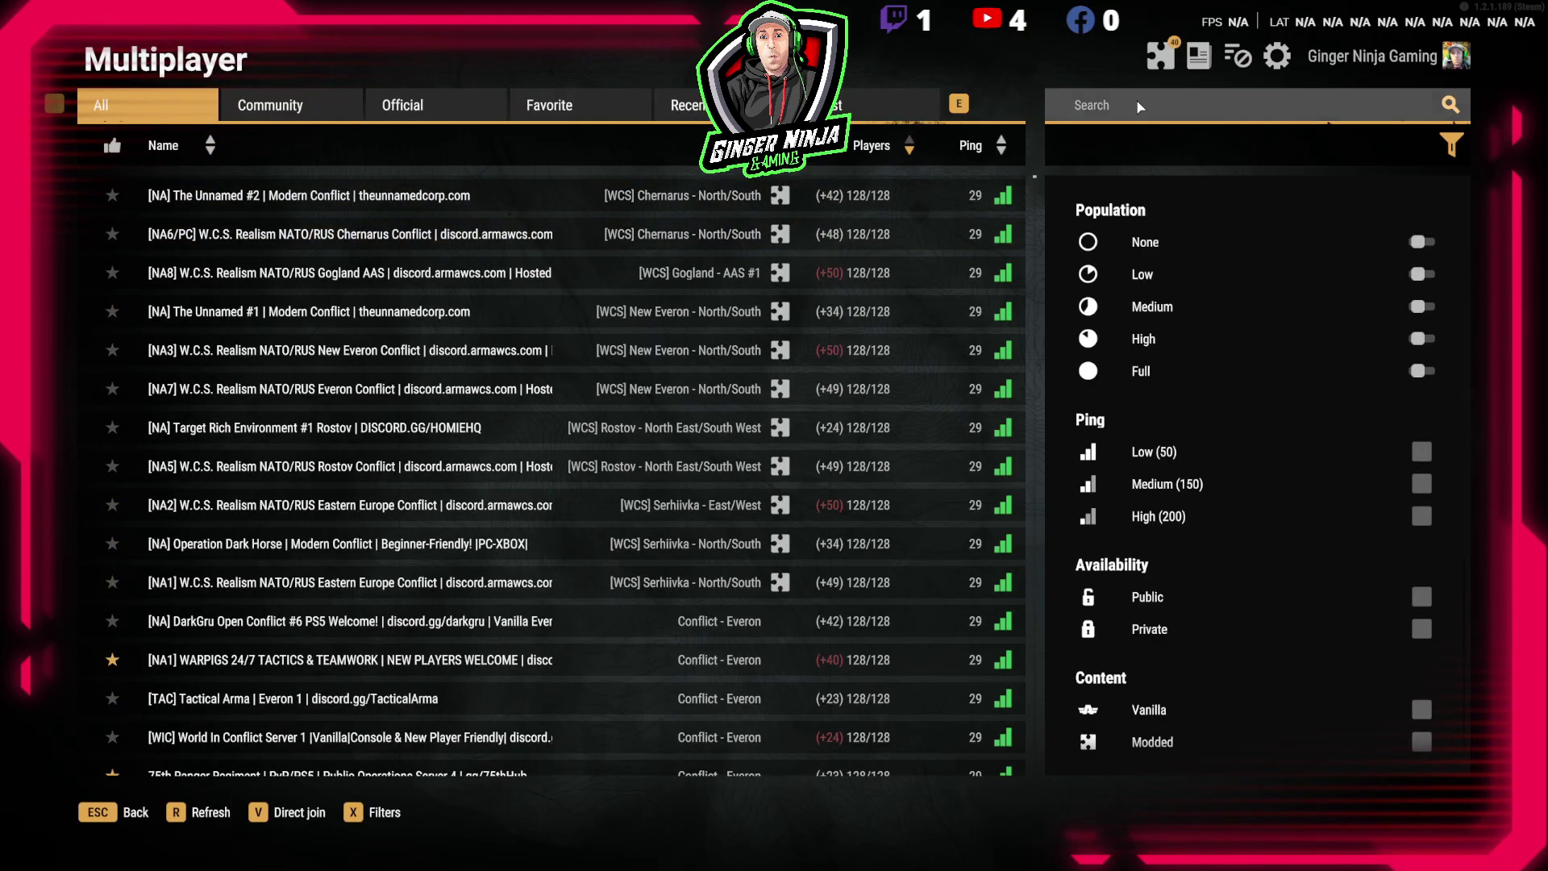
{"action": "left_click", "coordinate": [1137, 103]}
{"action": "type", "text": "ginge"}
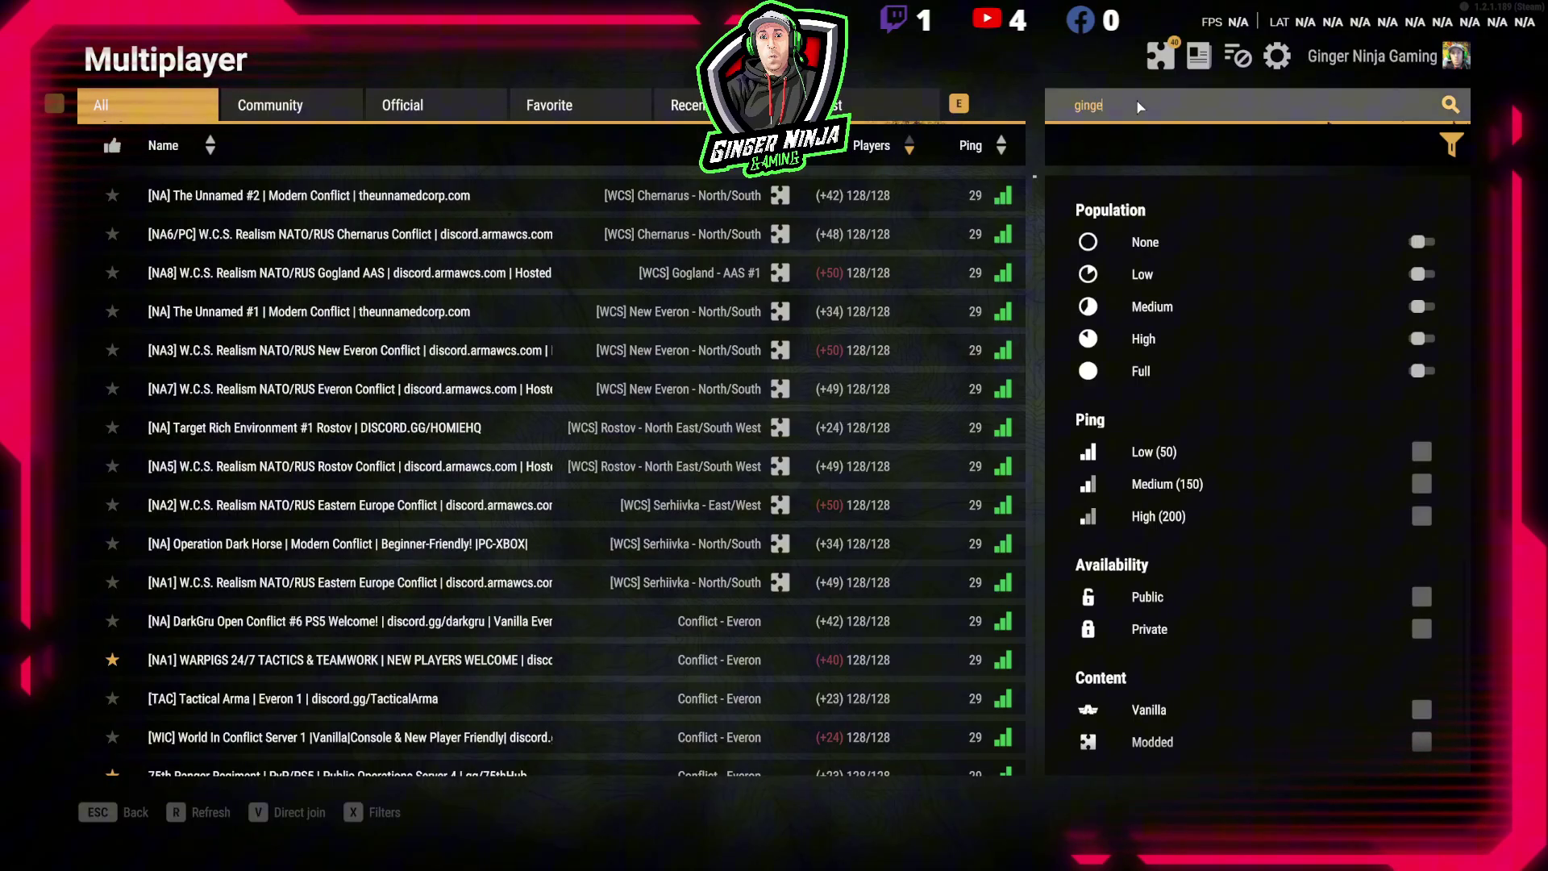
{"action": "type", "text": "r"}
{"action": "key", "text": "Return"}
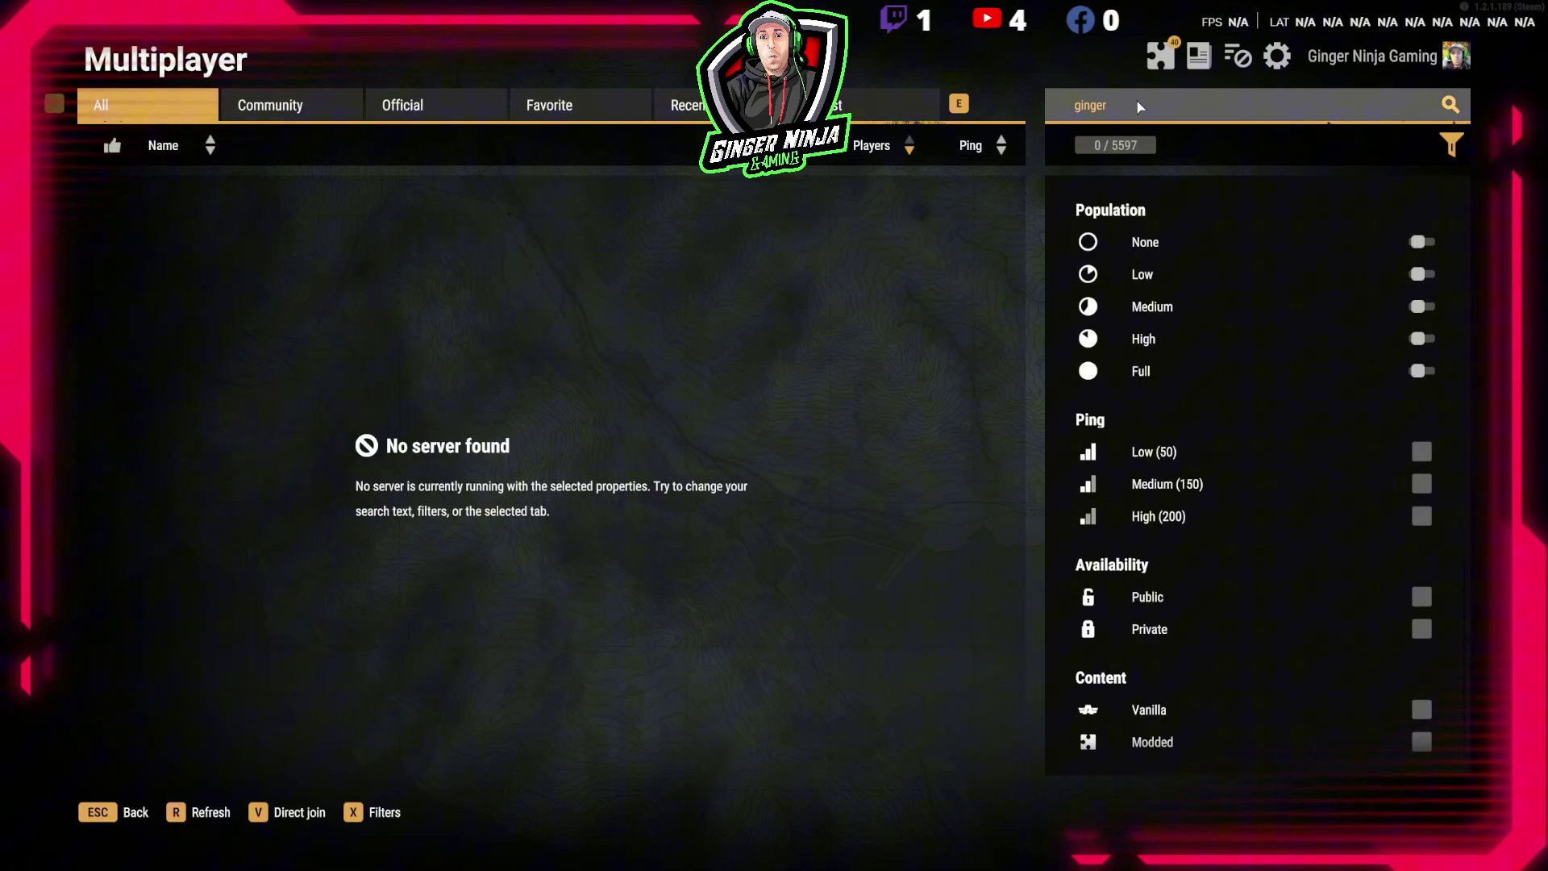
Step: Refresh the ginger search results repeatedly to look for the new server, and return to the main menu
{"action": "left_click", "coordinate": [218, 825]}
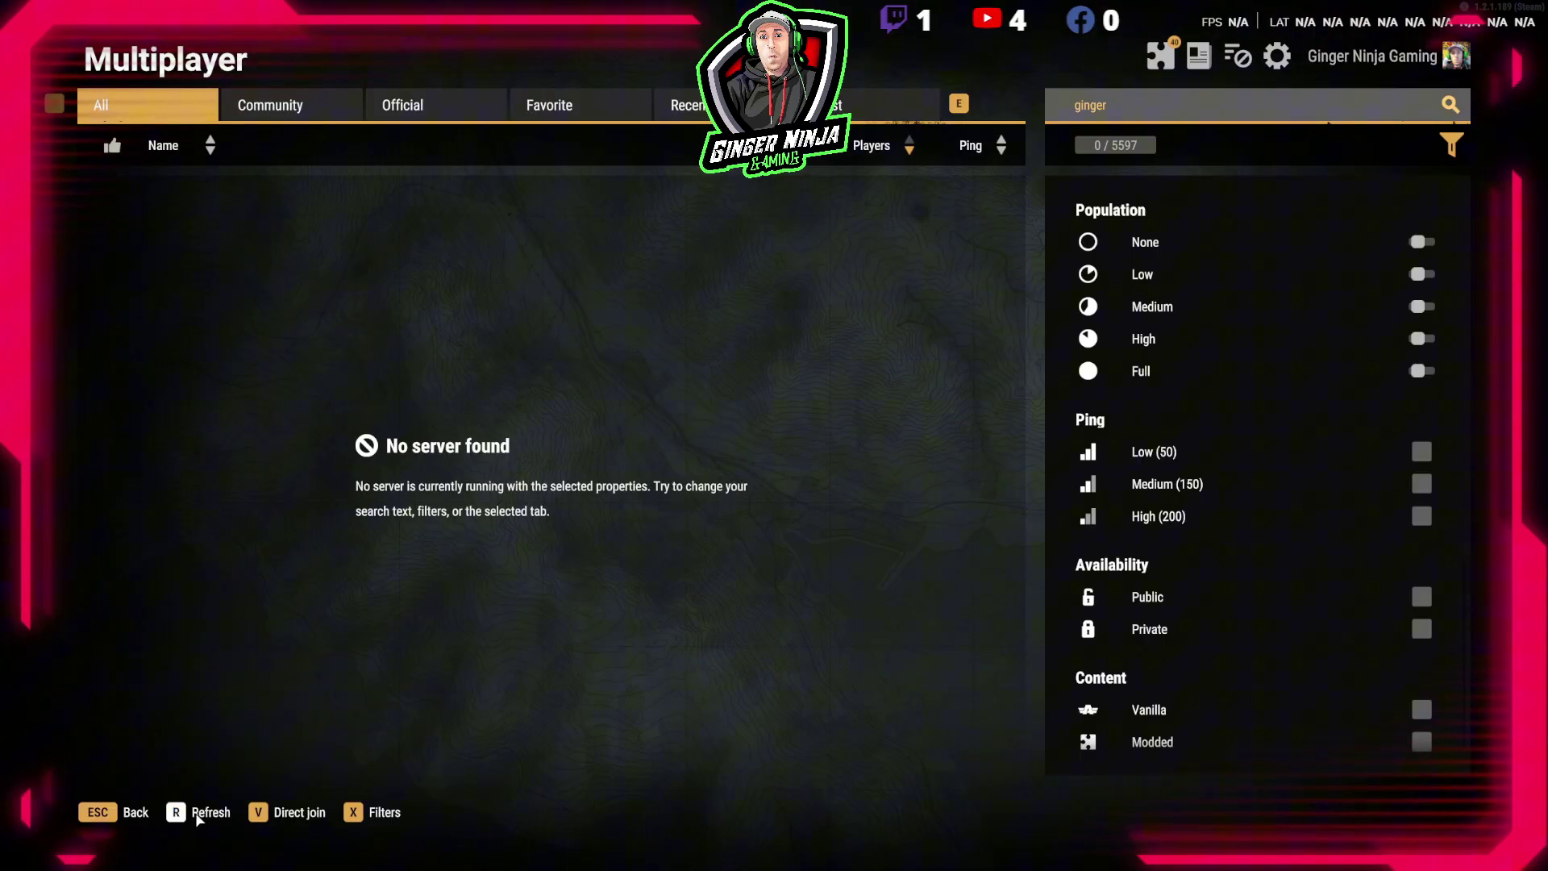
{"action": "left_click", "coordinate": [198, 820]}
{"action": "left_click", "coordinate": [198, 819]}
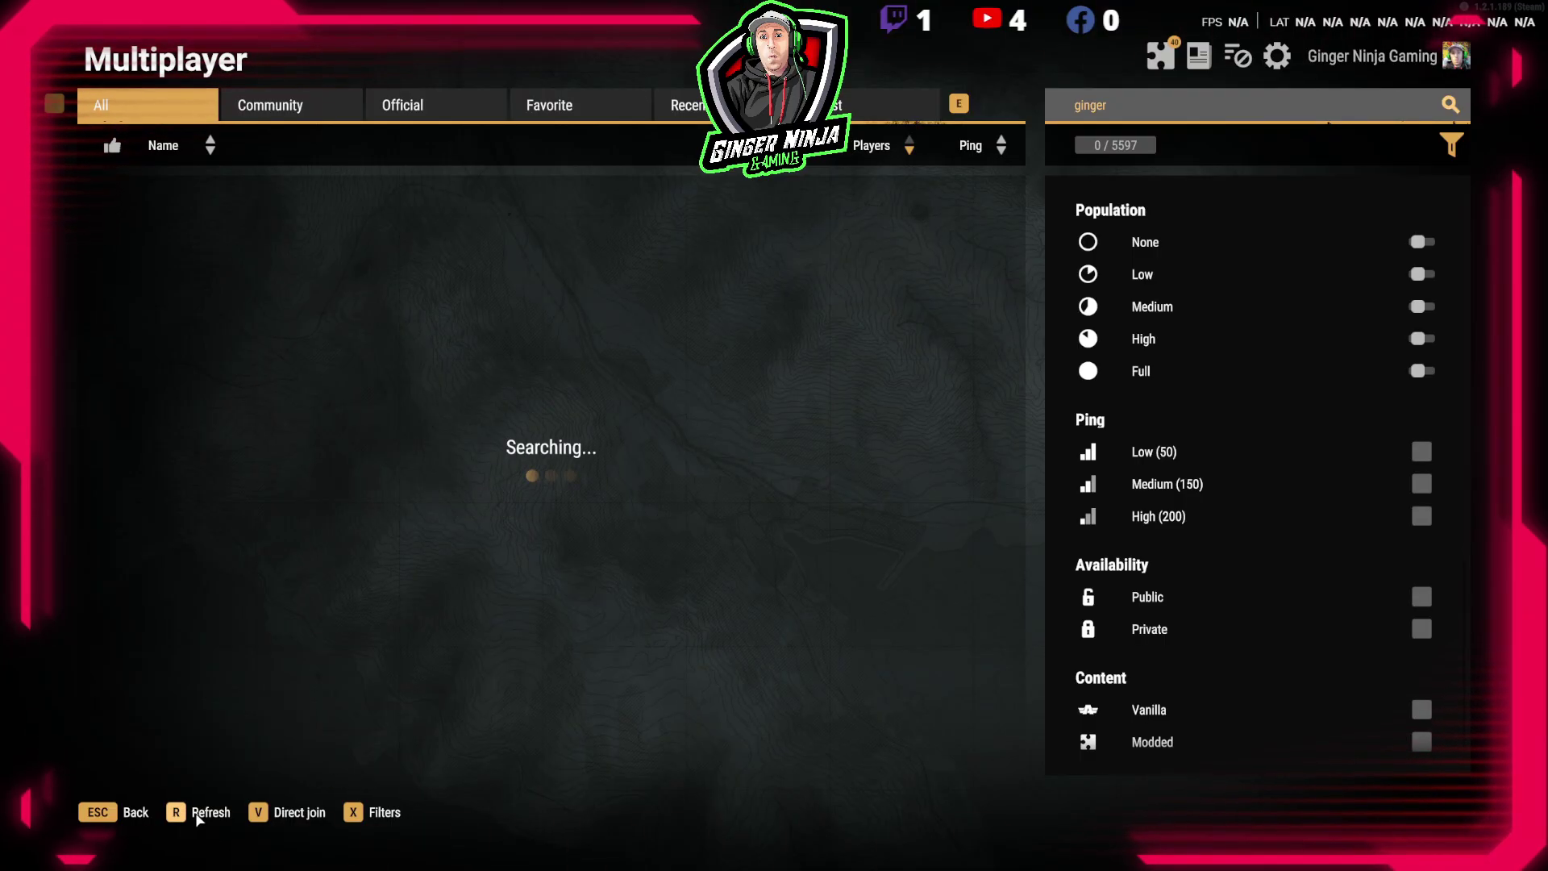
{"action": "left_click", "coordinate": [198, 819]}
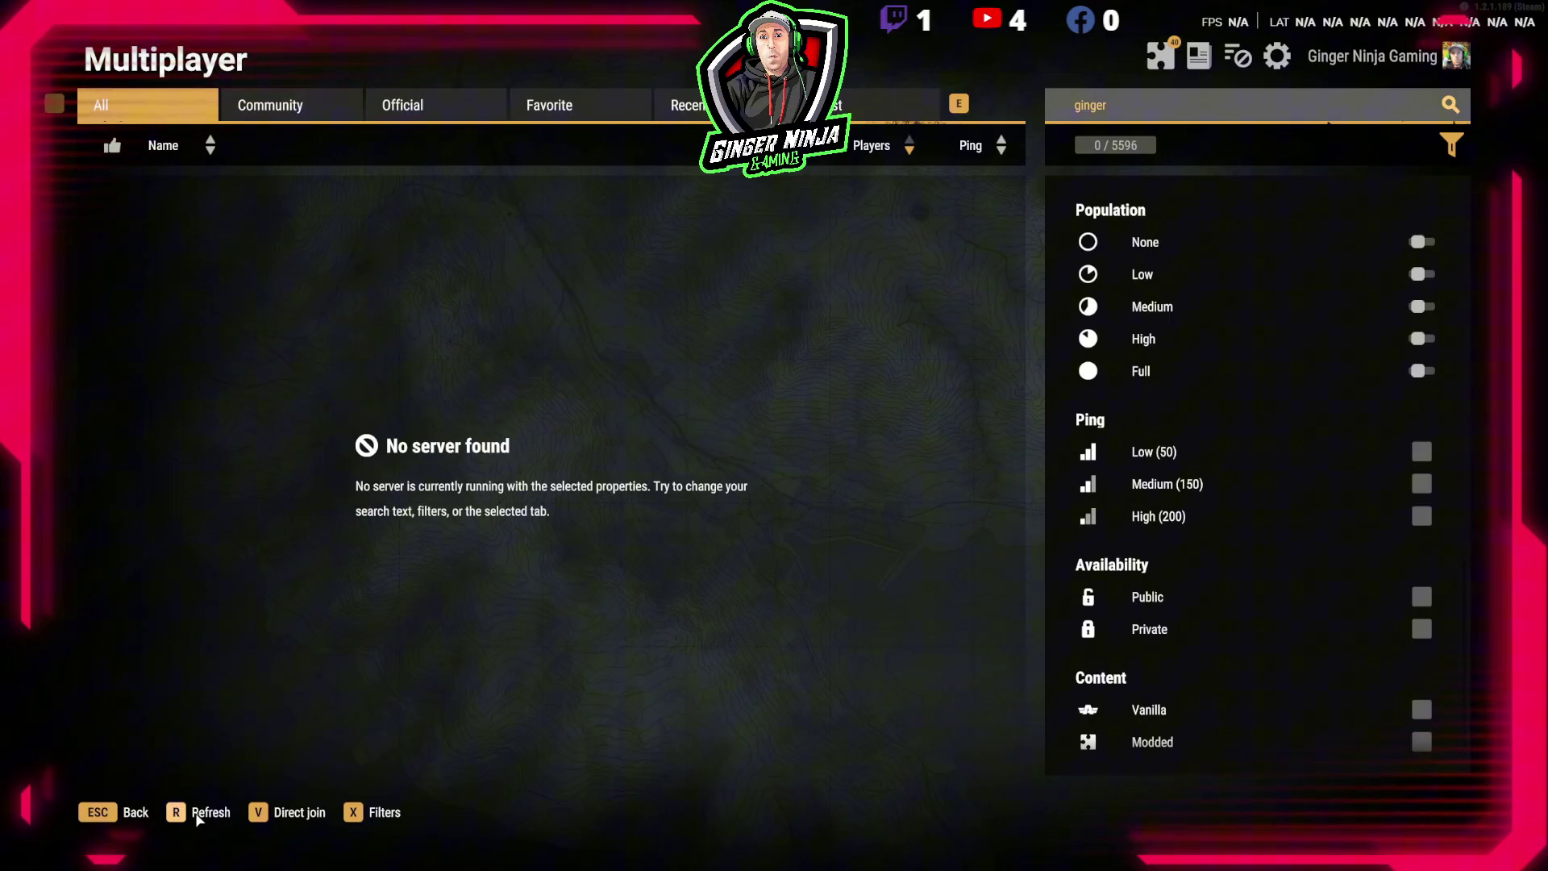
{"action": "left_click", "coordinate": [197, 819]}
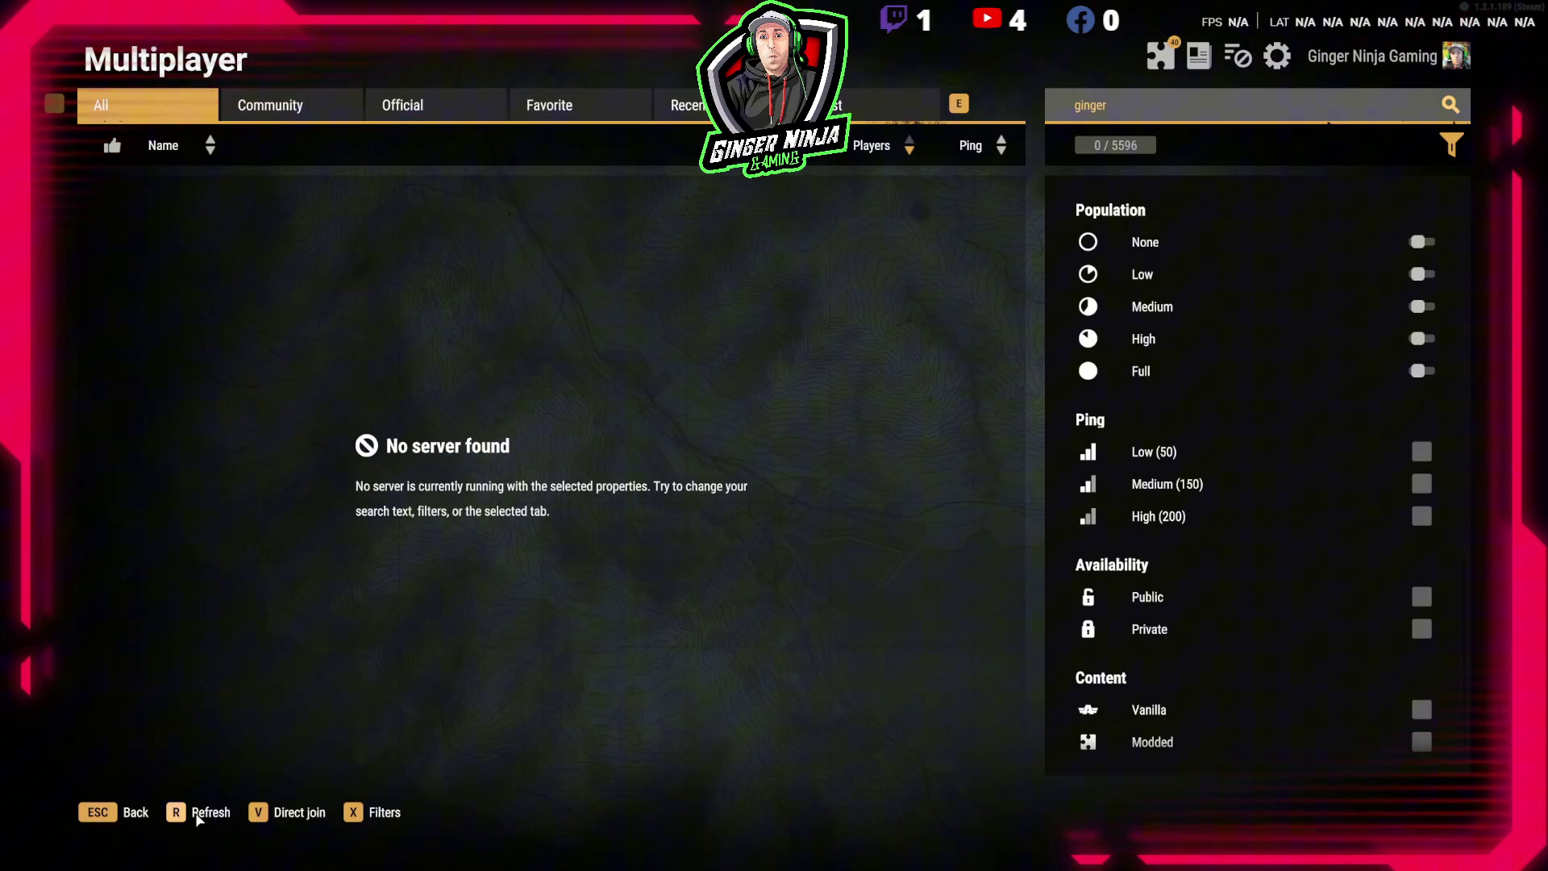
{"action": "left_click", "coordinate": [197, 820]}
{"action": "left_click", "coordinate": [197, 819]}
{"action": "left_click", "coordinate": [218, 816]}
{"action": "left_click", "coordinate": [109, 812]}
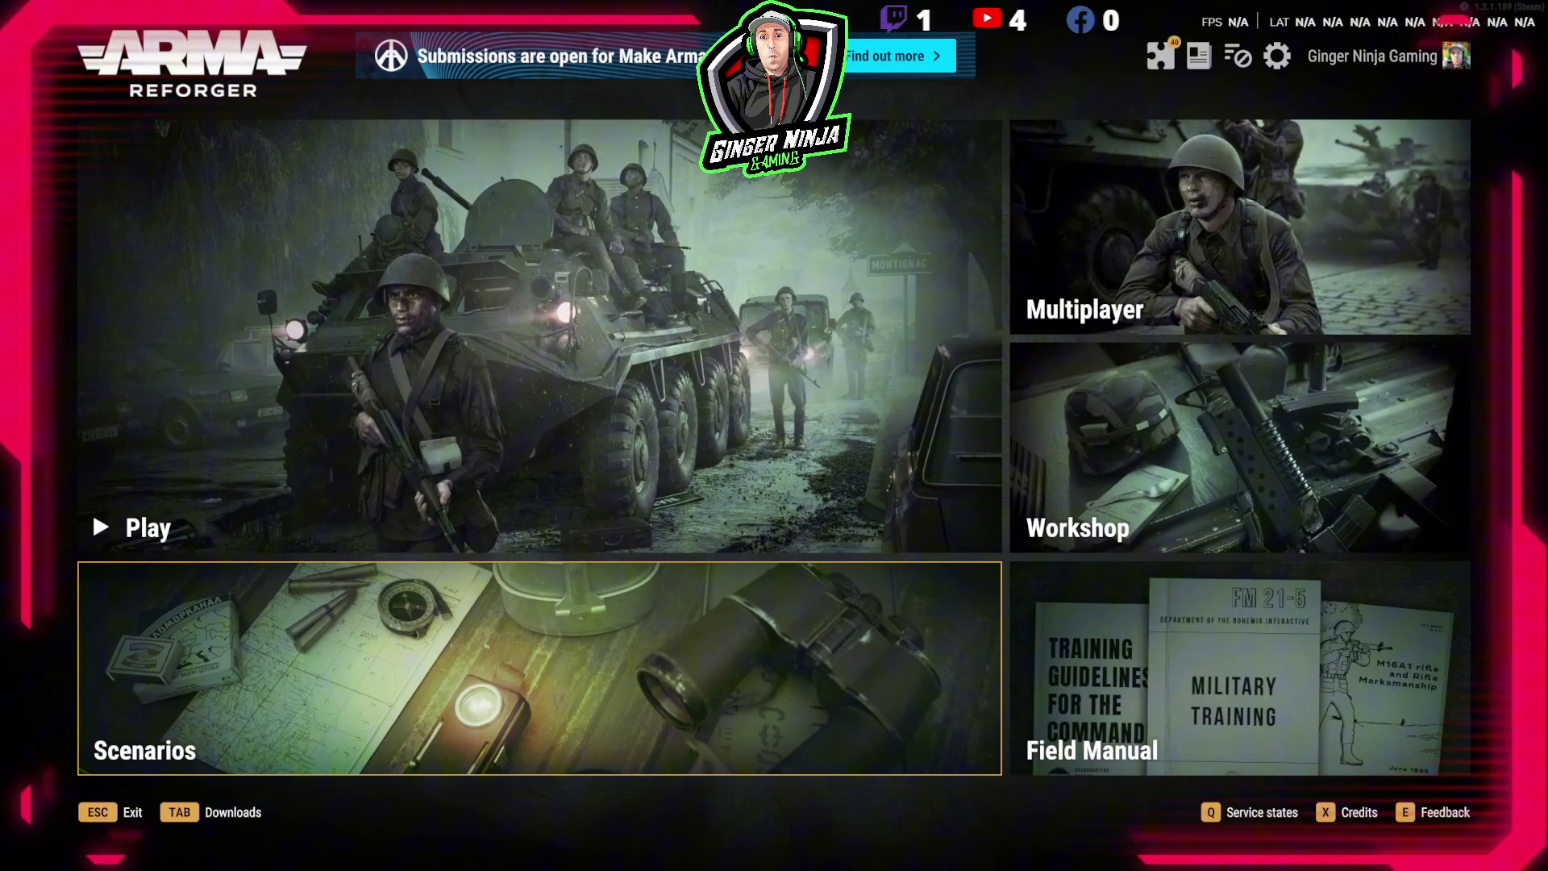
Step: Switch to the Nitrado web interface, check the server status on the dashboard, and open the event log
{"action": "key", "text": "alt+Tab"}
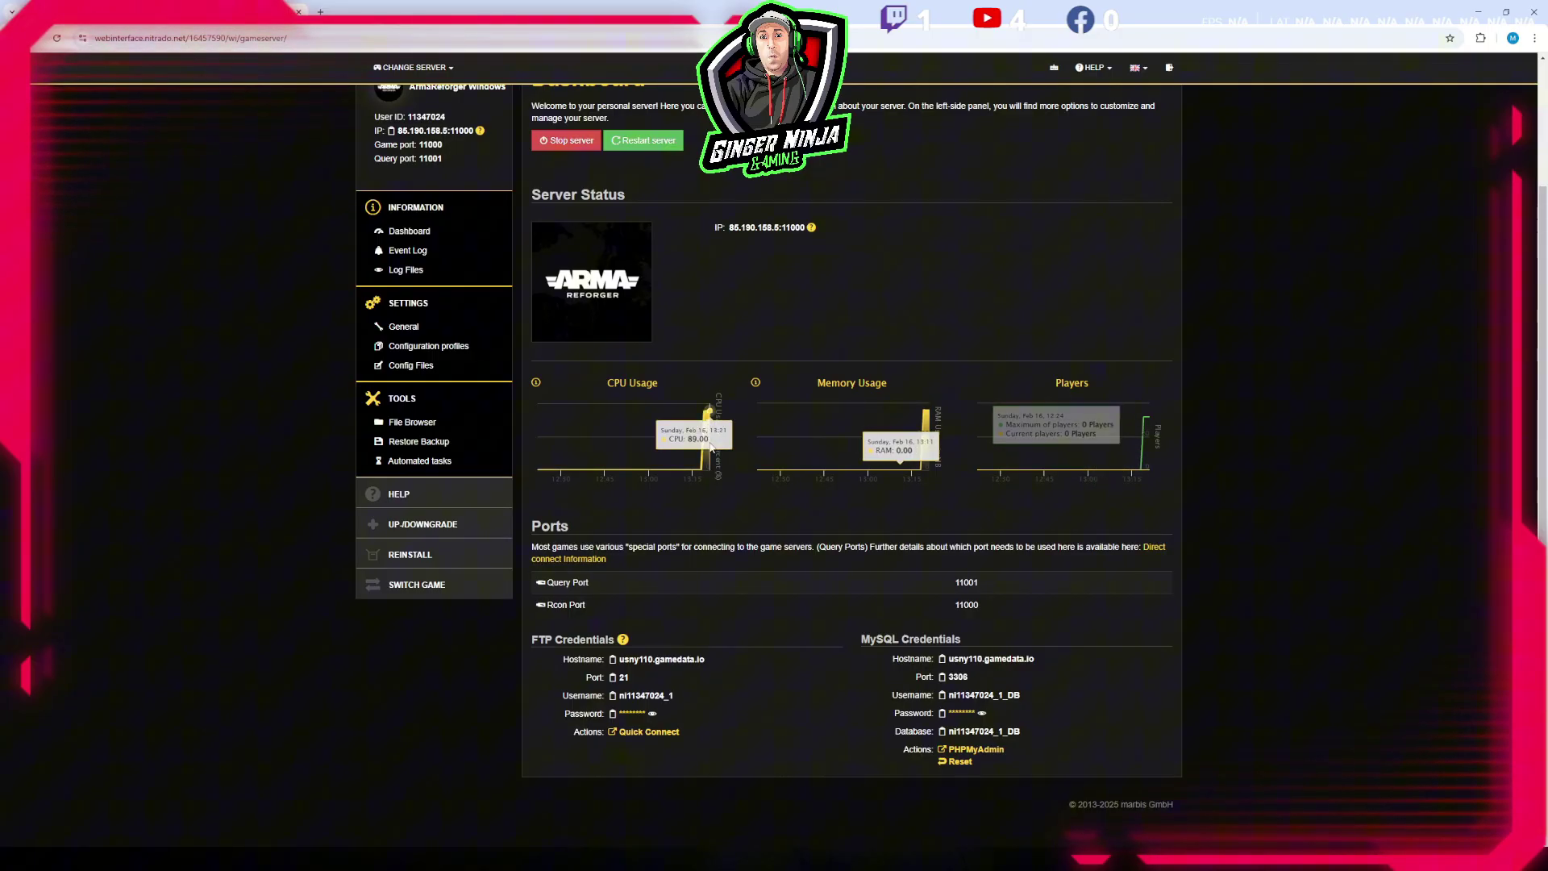
{"action": "scroll", "coordinate": [864, 382], "scroll_direction": "up", "scroll_amount": 2}
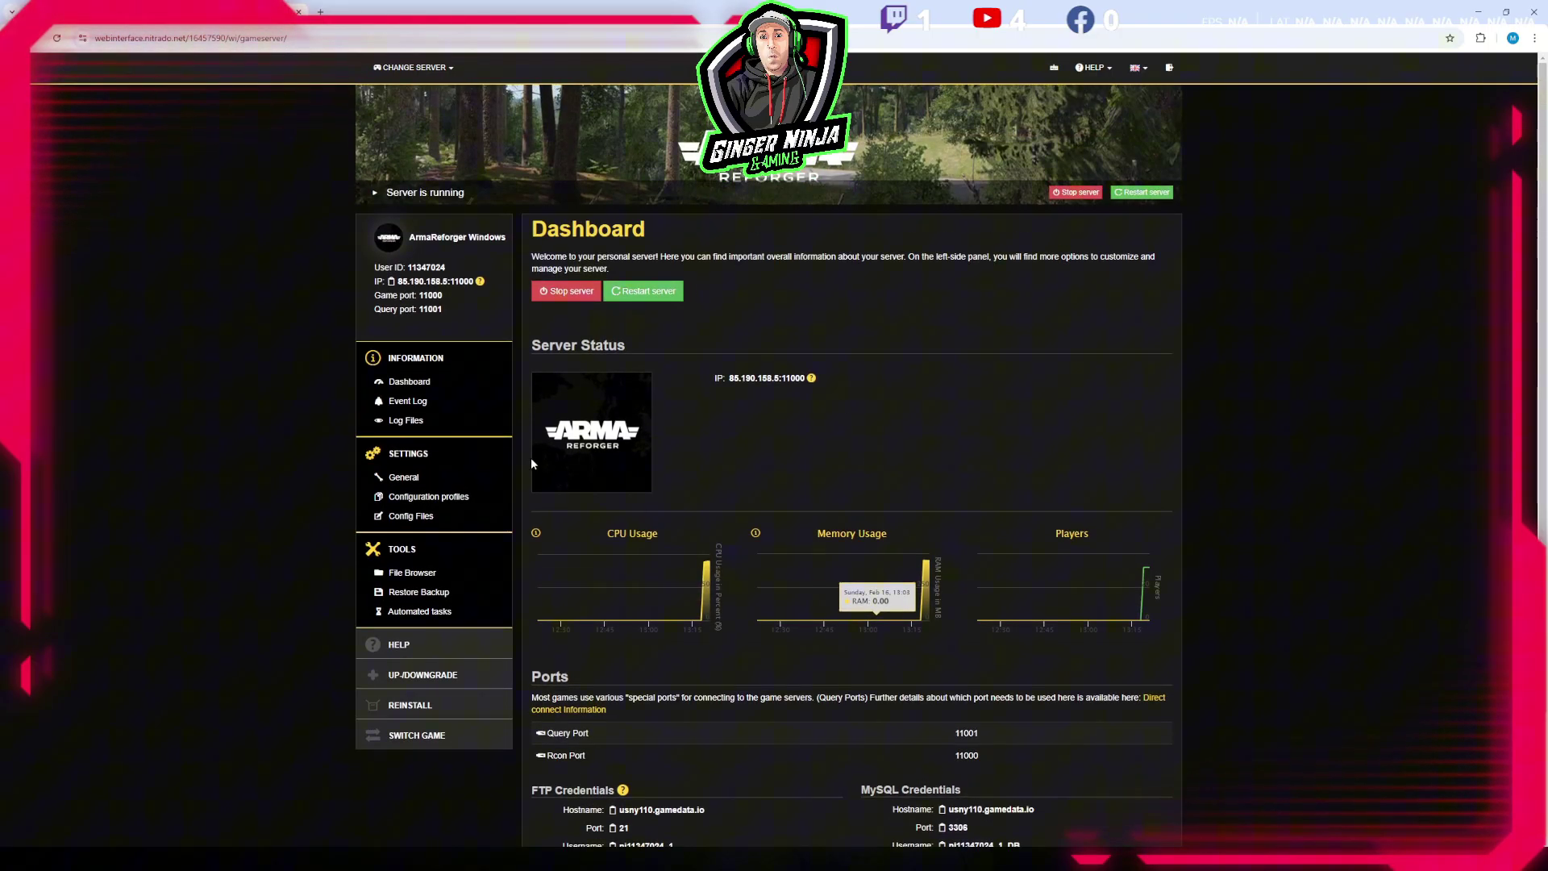
{"action": "left_click", "coordinate": [409, 402]}
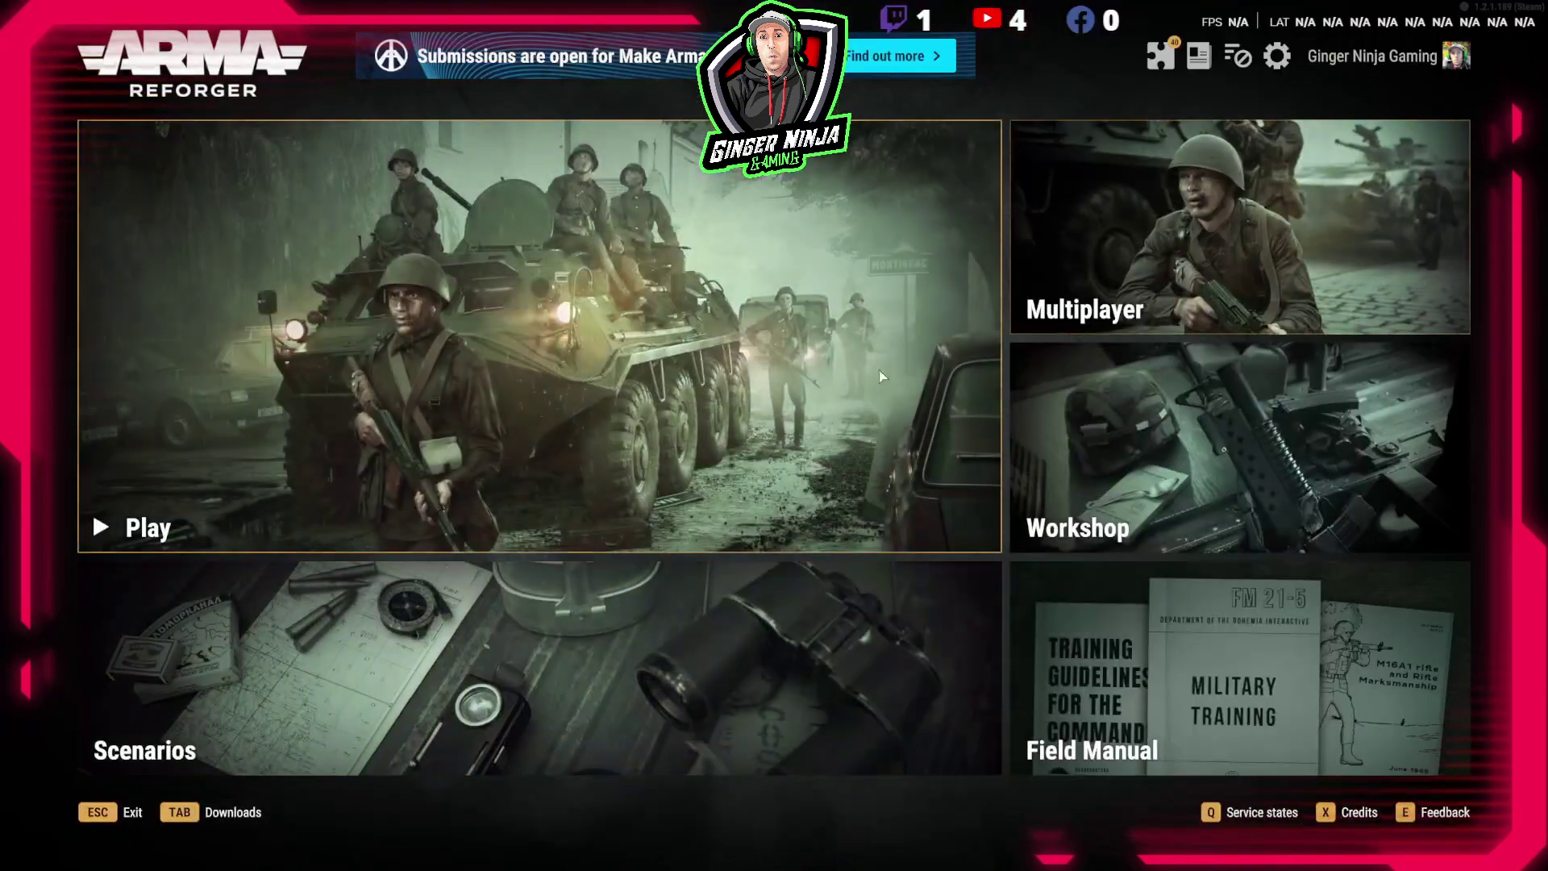
Step: Switch to Arma Reforger, open the multiplayer server browser, and search all servers for ginger
{"action": "left_click", "coordinate": [1105, 264]}
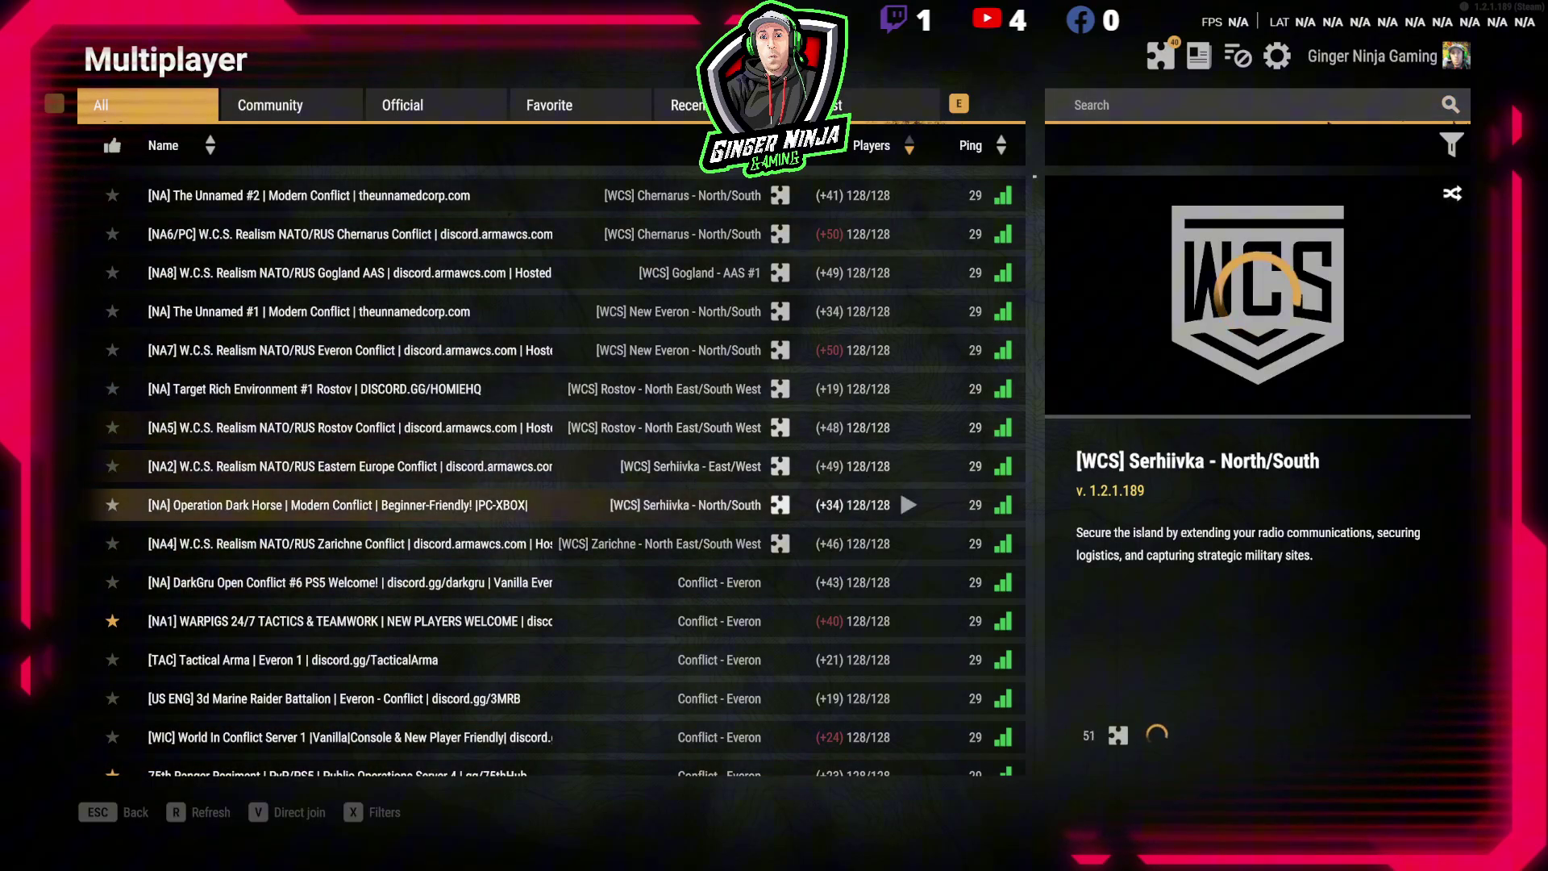
{"action": "key", "text": "e"}
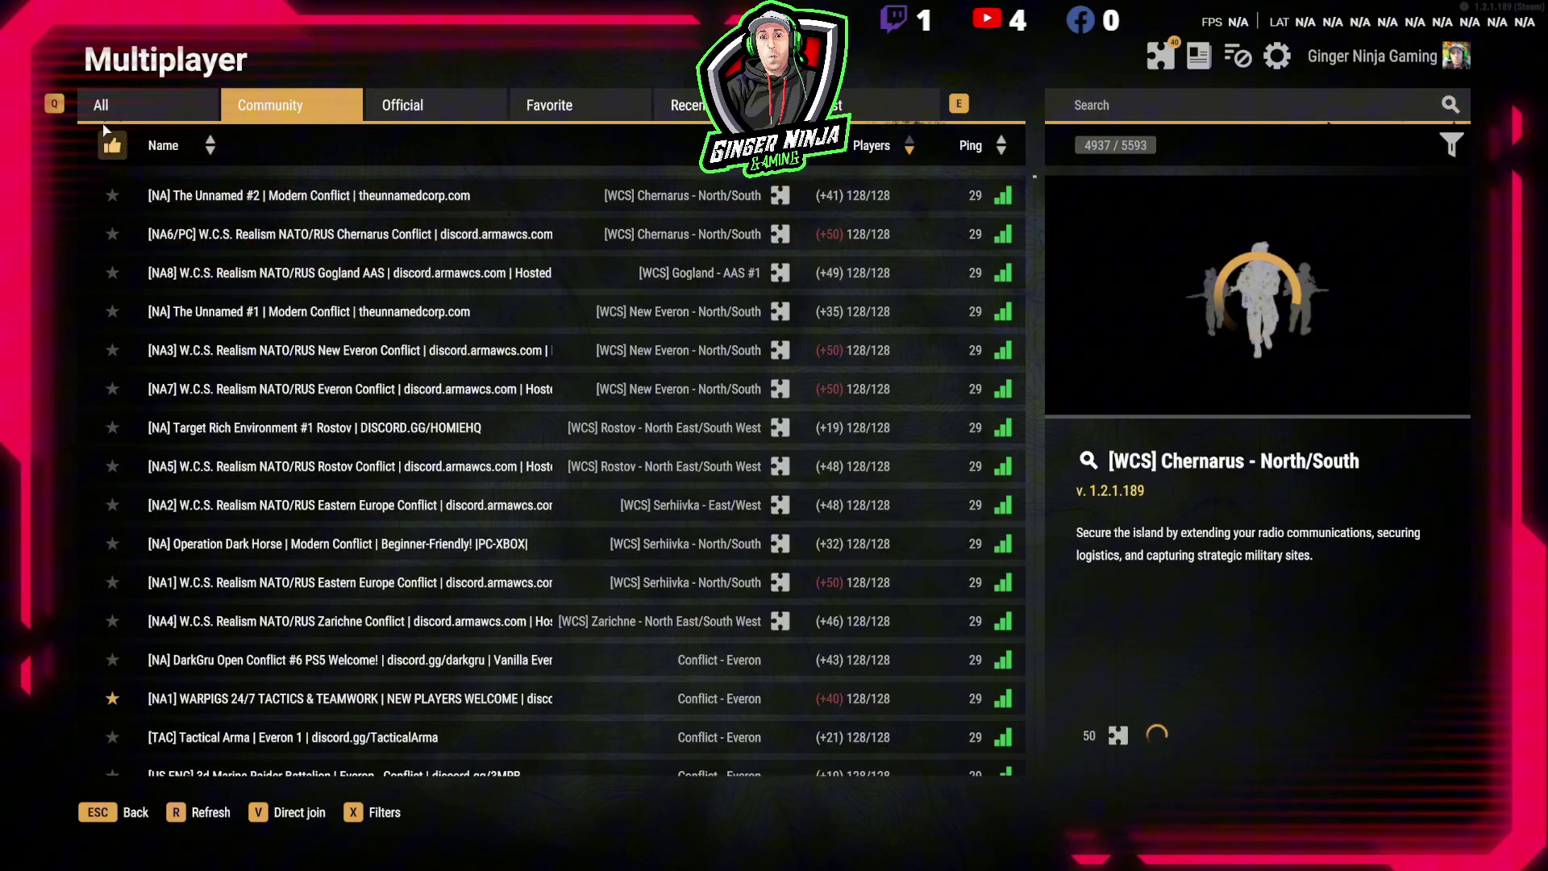
{"action": "key", "text": "q"}
{"action": "left_click", "coordinate": [1134, 104]}
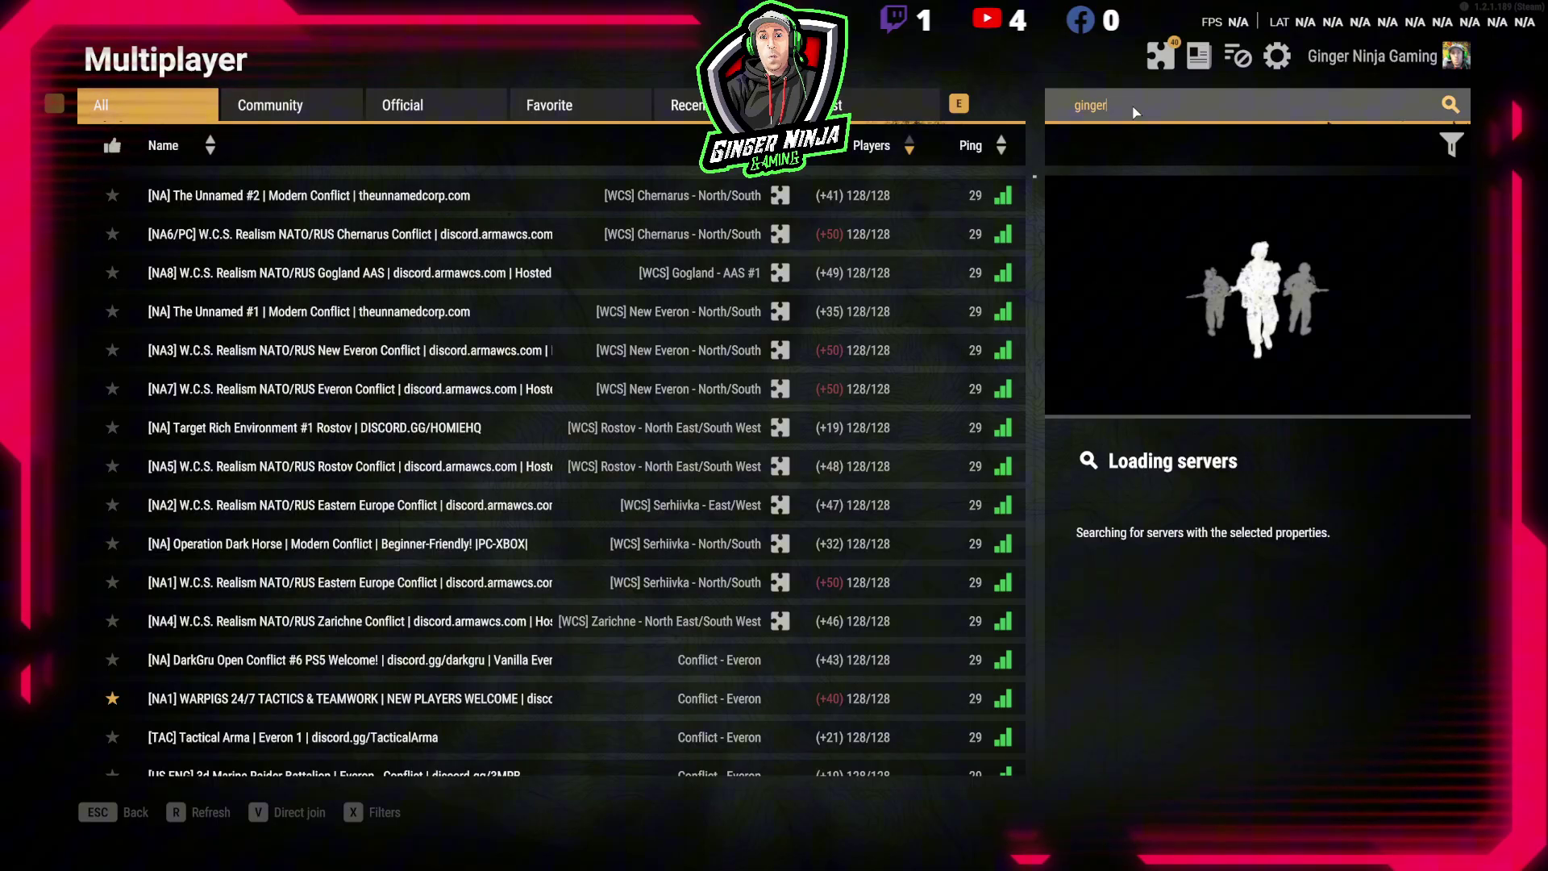
{"action": "key", "text": "Return"}
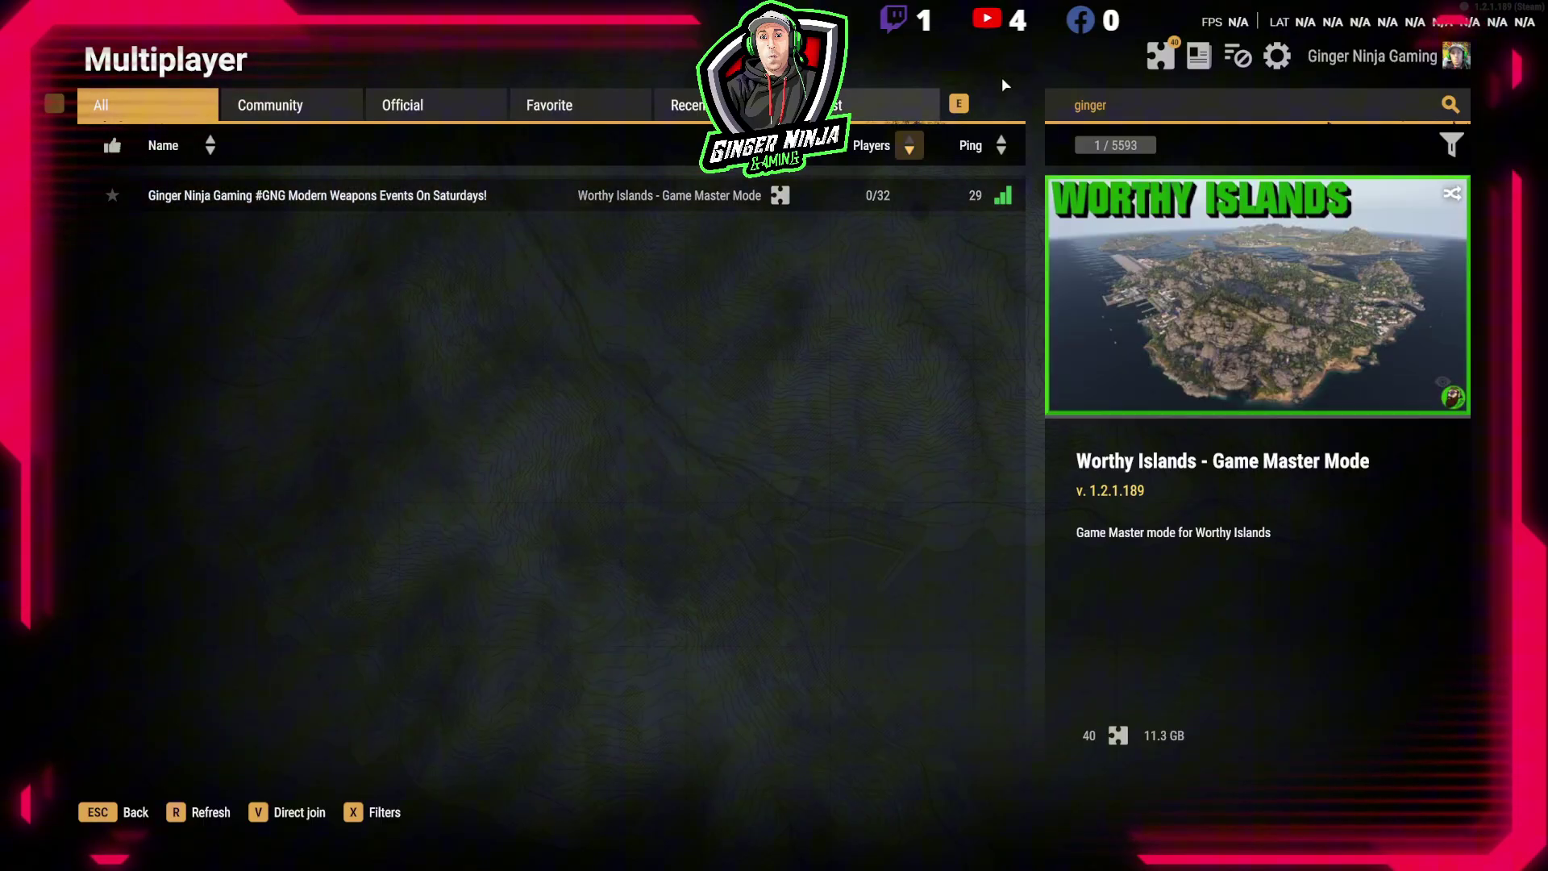
Step: Reopen the multiplayer server browser, search for #GNG, and mark the Ginger Ninja Gaming Worthy Islands server as a favorite
{"action": "key", "text": "Escape"}
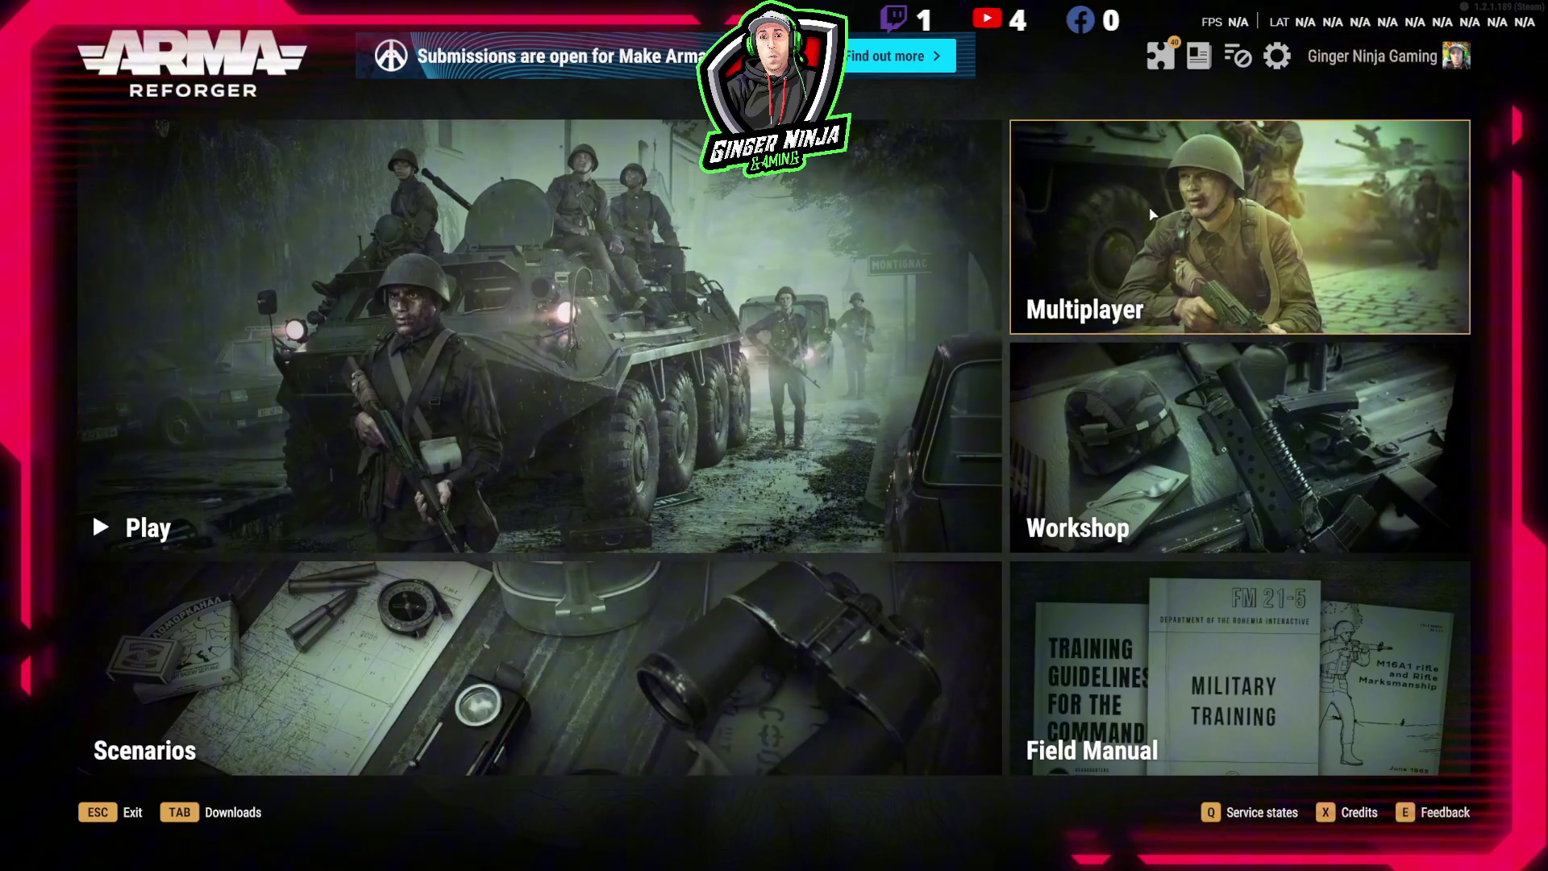
{"action": "left_click", "coordinate": [1172, 235]}
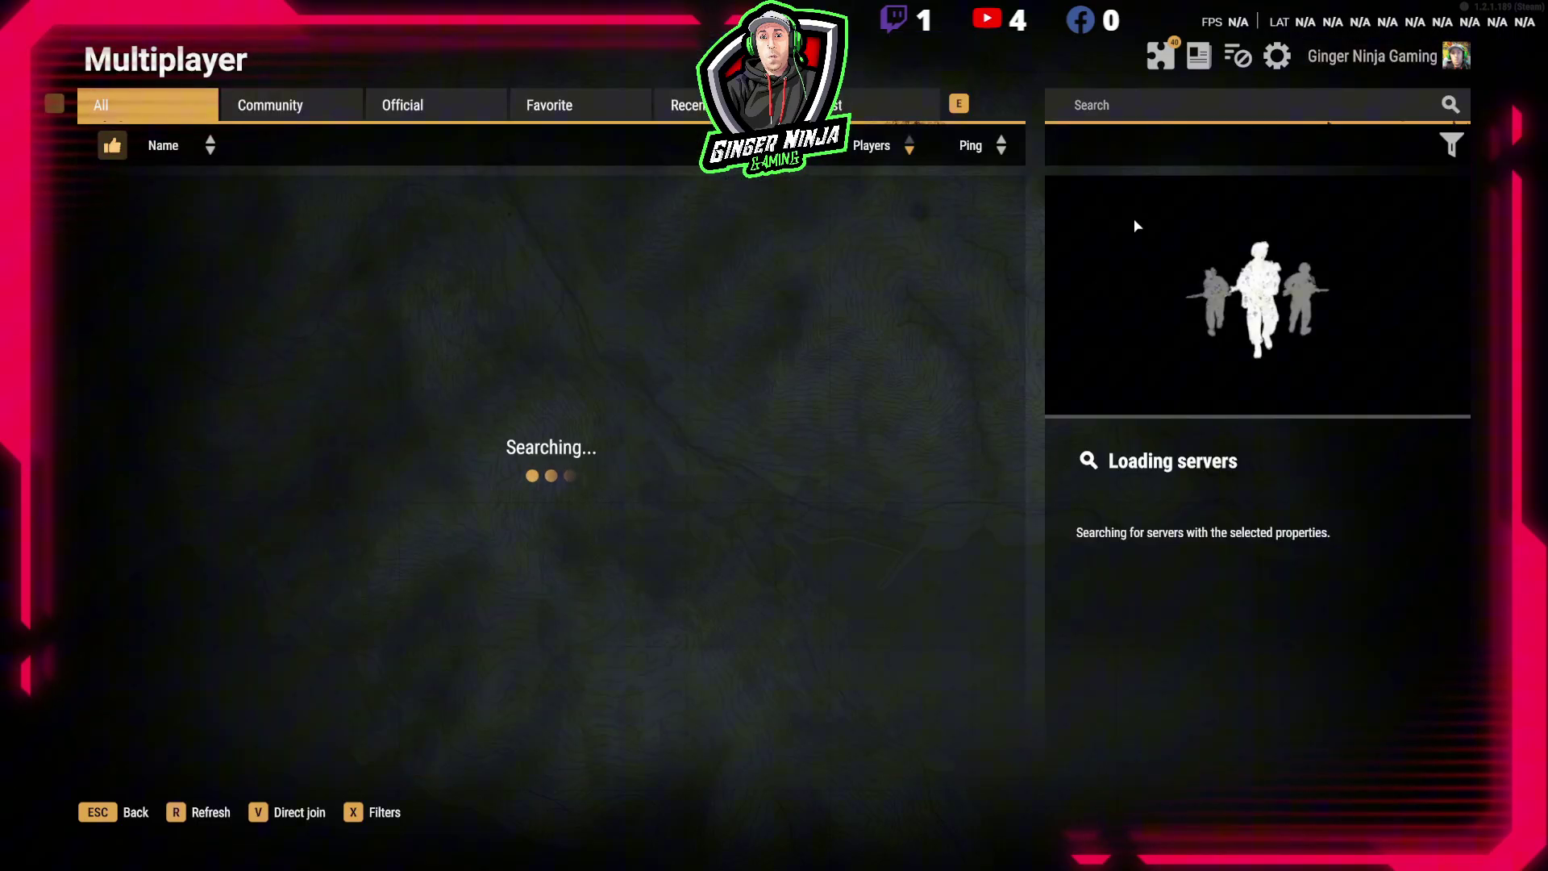
{"action": "left_click", "coordinate": [1119, 109]}
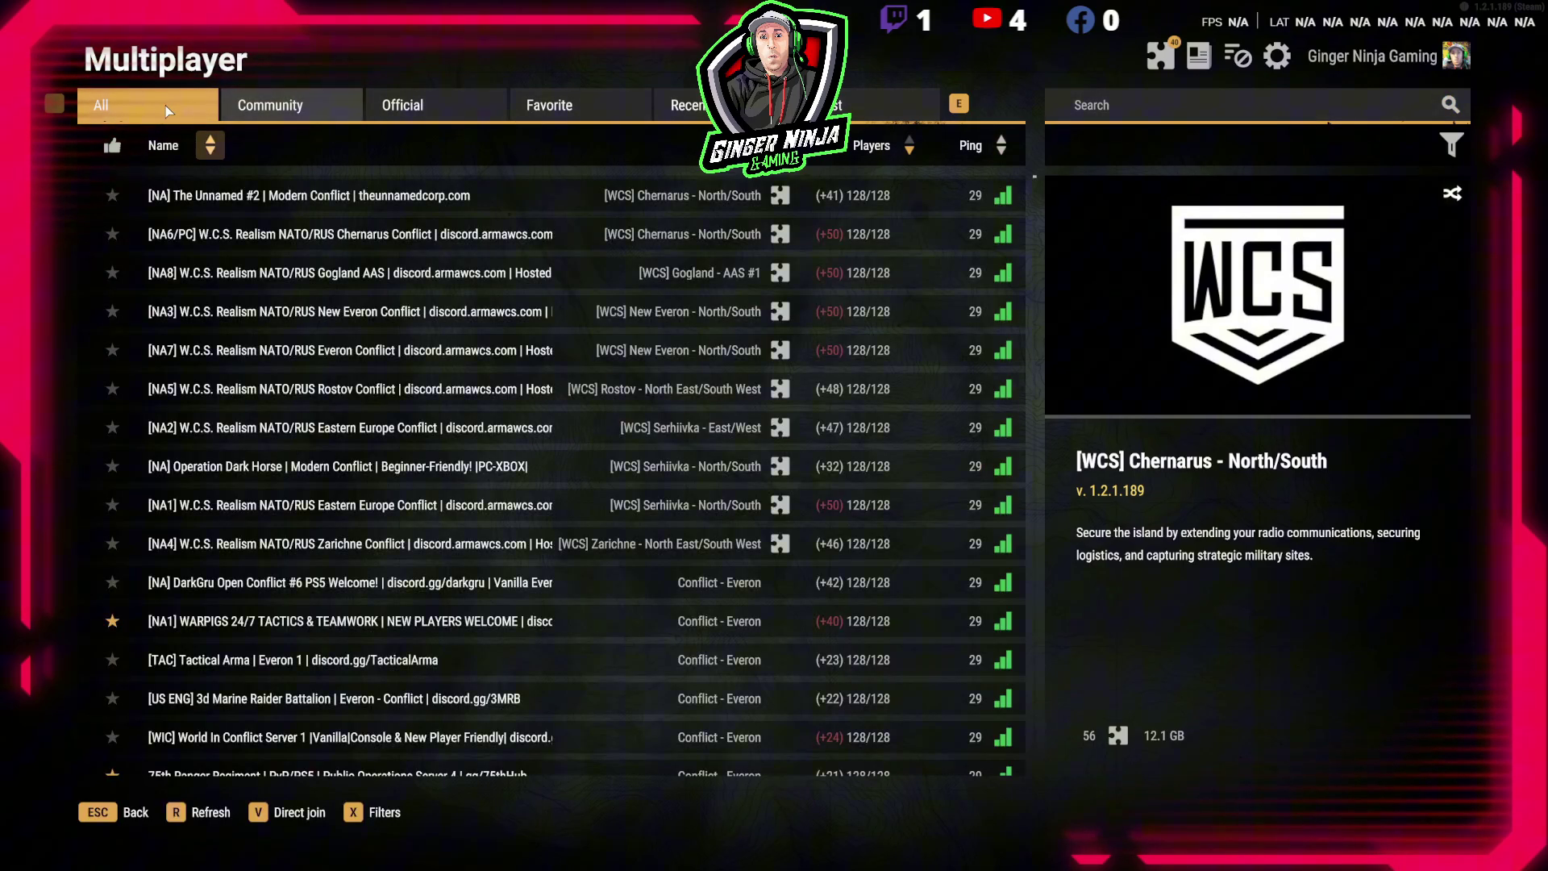
{"action": "left_click", "coordinate": [1161, 103]}
{"action": "type", "text": "#GNG"}
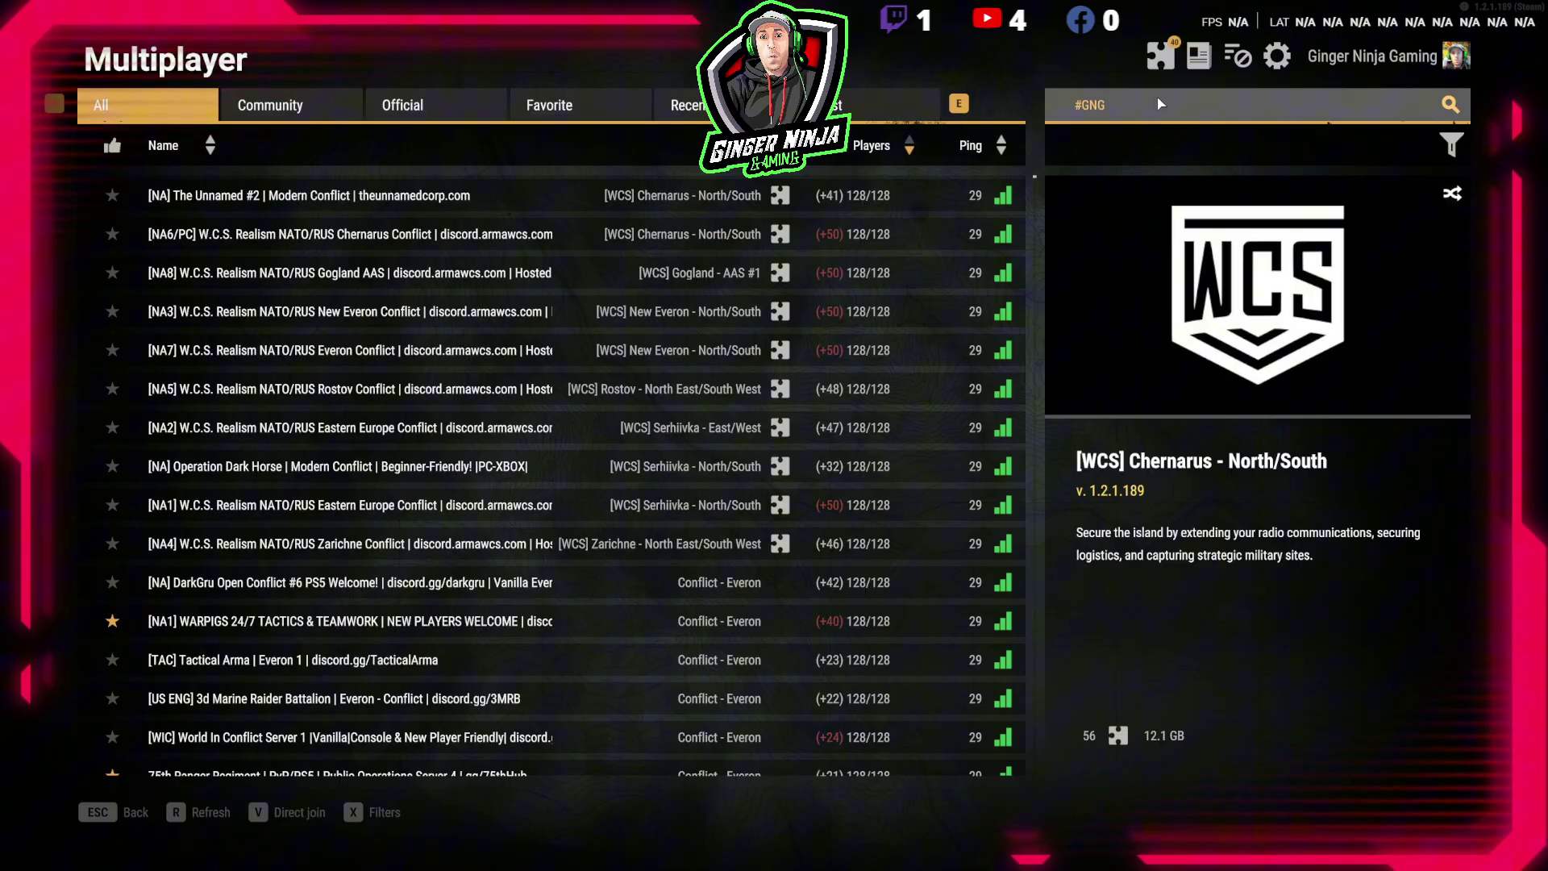
{"action": "key", "text": "Return"}
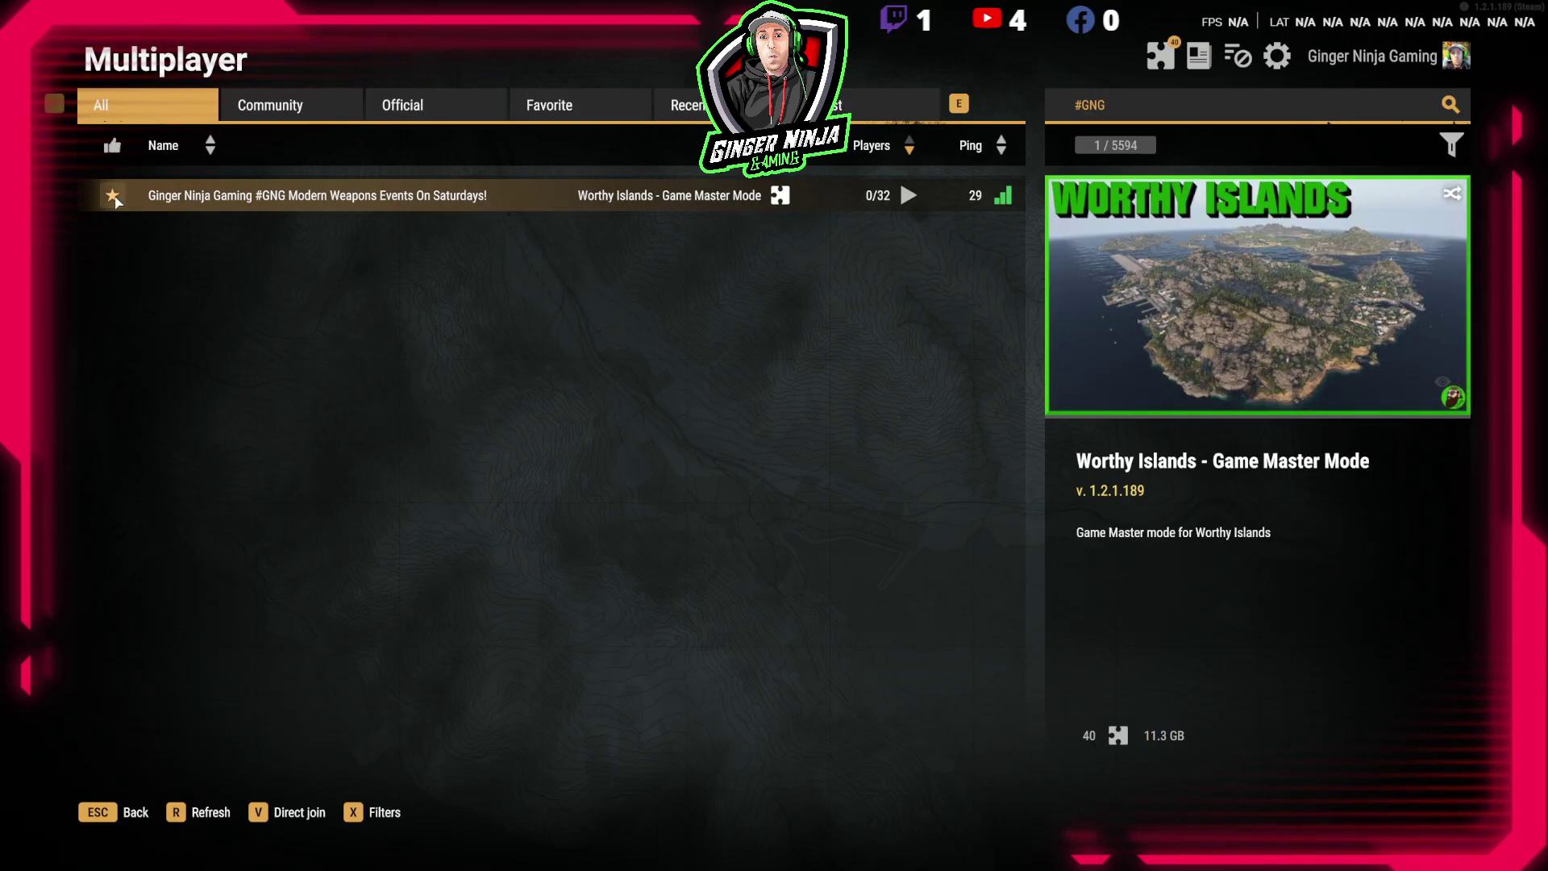
Step: Join the Worthy Islands - Game Master Mode server and continue past the introduction to the faction selection
{"action": "key", "text": "Return"}
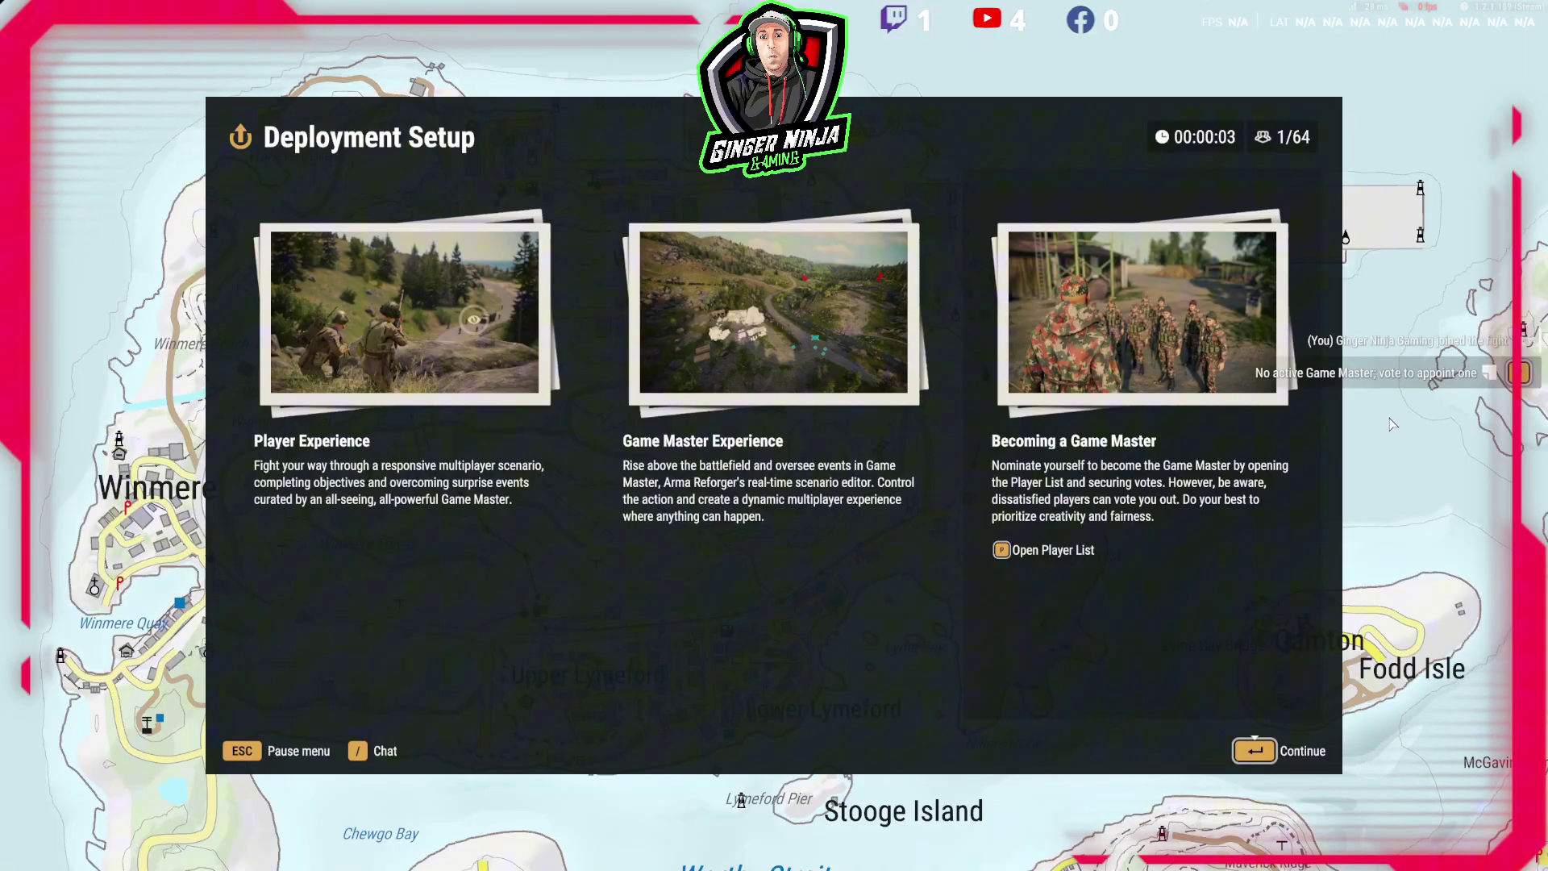
{"action": "left_click", "coordinate": [1259, 756]}
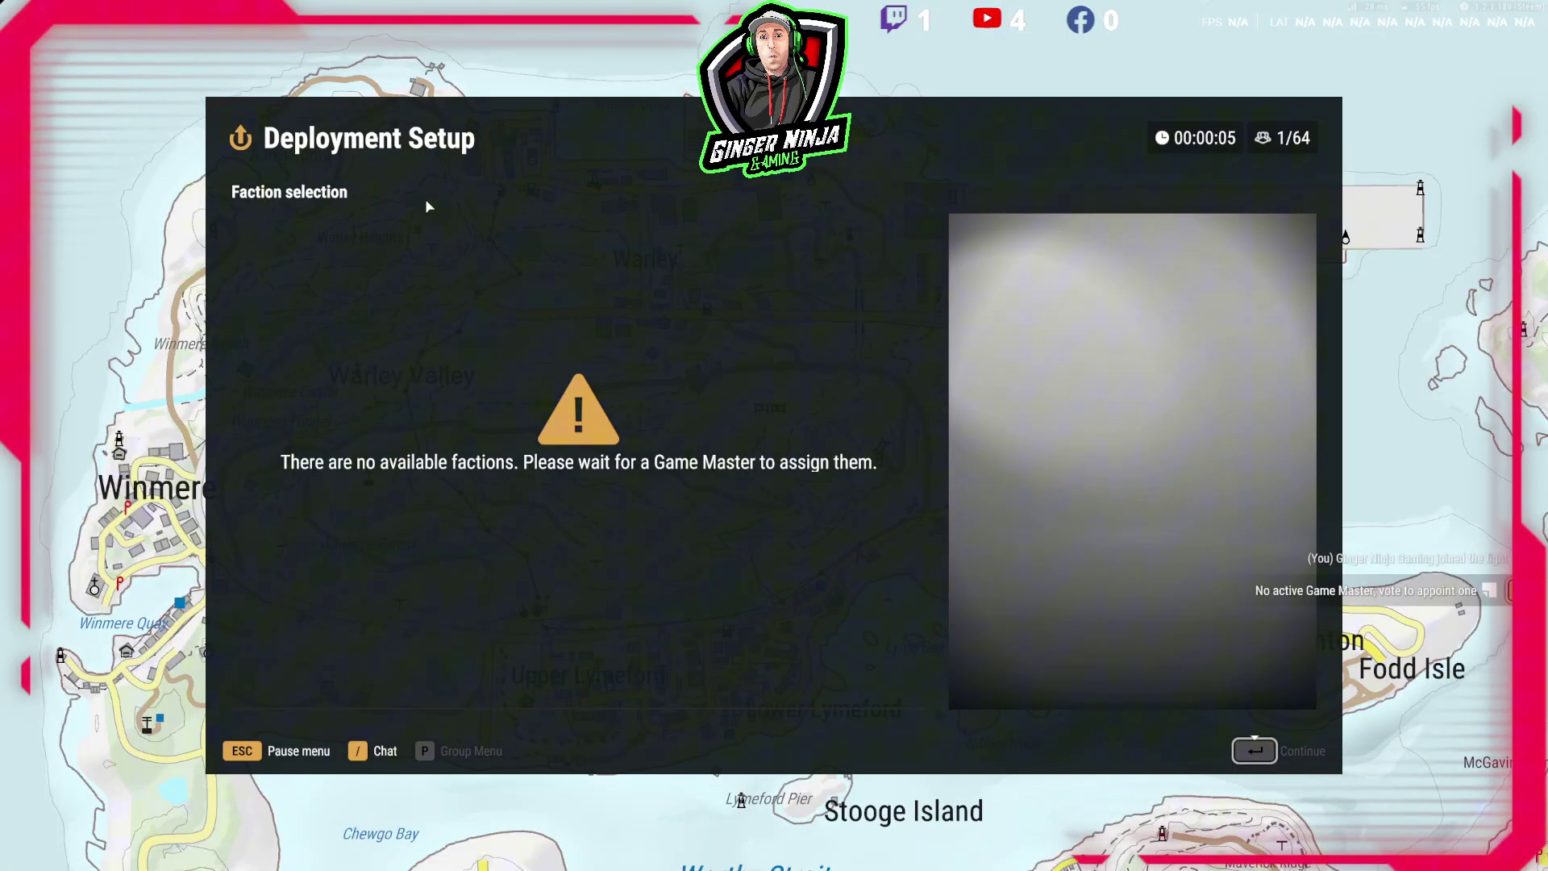